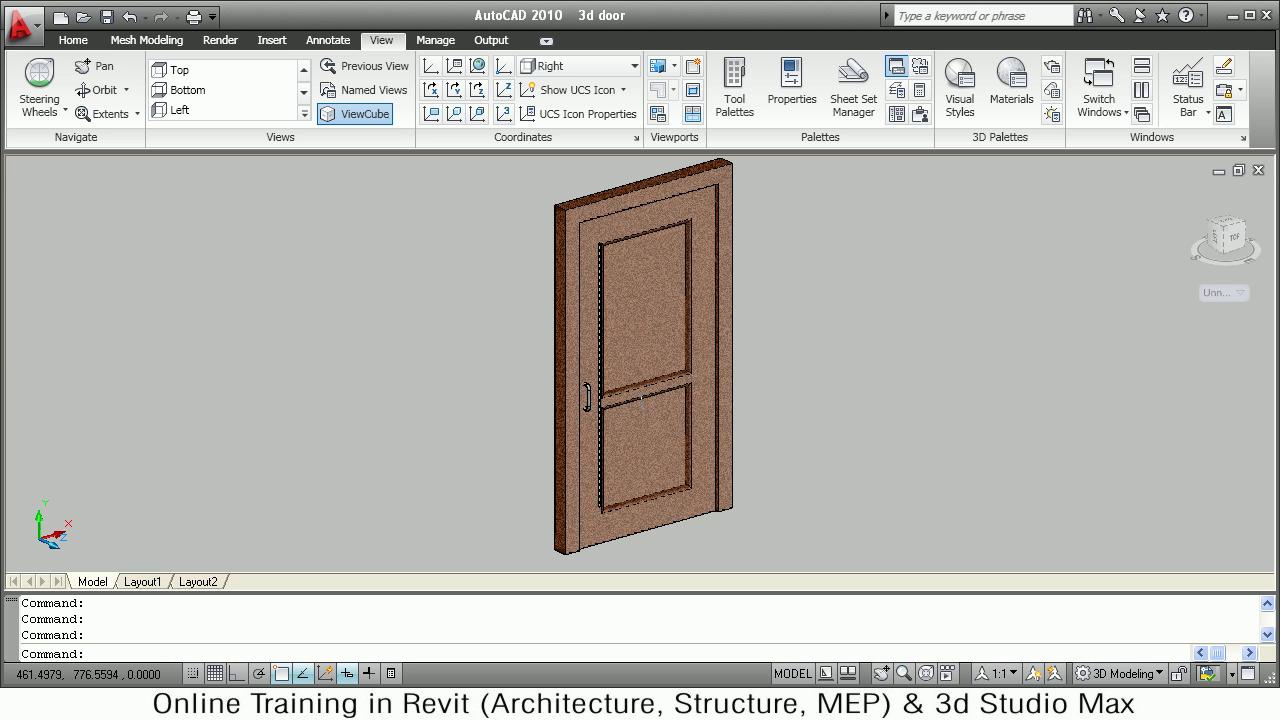
click(645, 390)
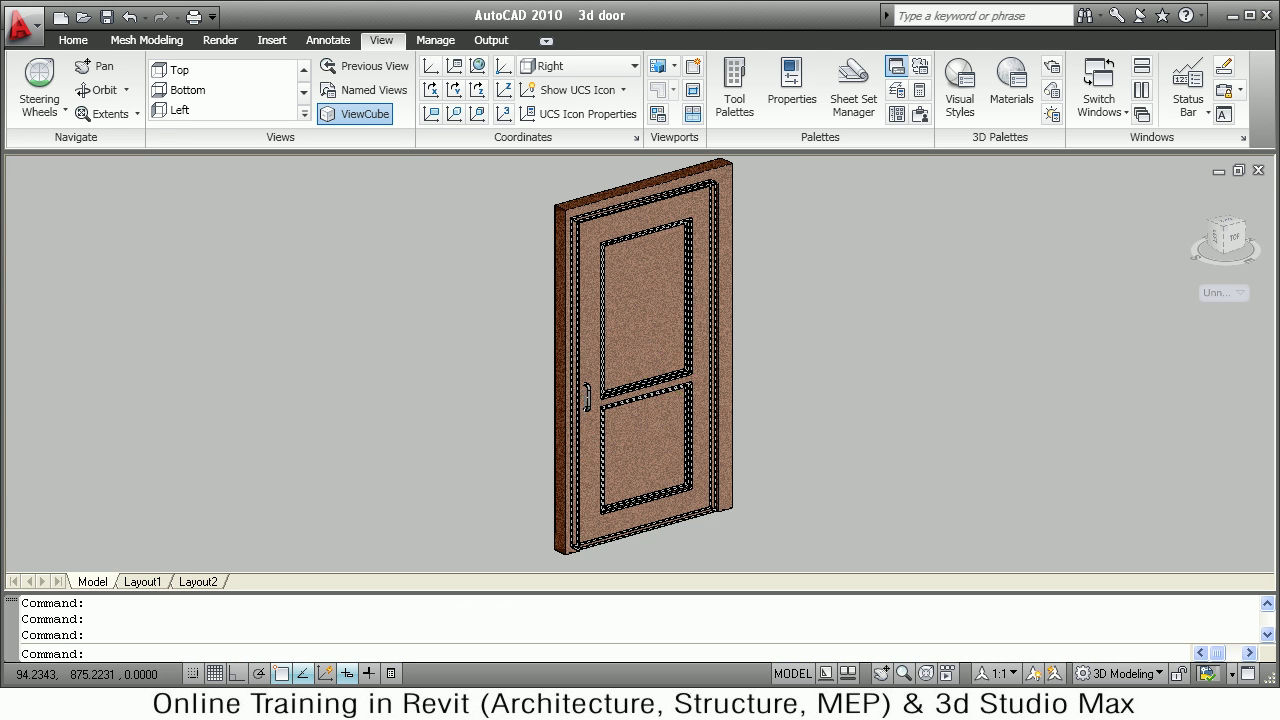
scroll(588, 400, up, 7)
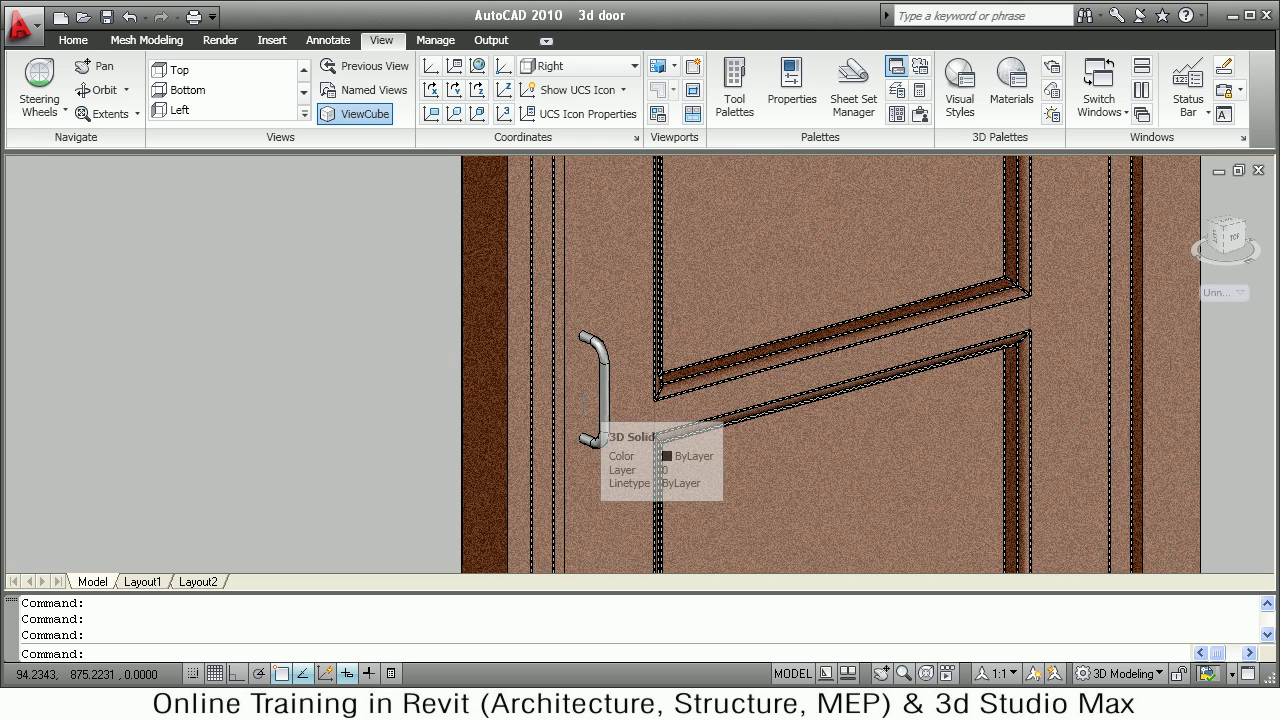
scroll(588, 400, down, 7)
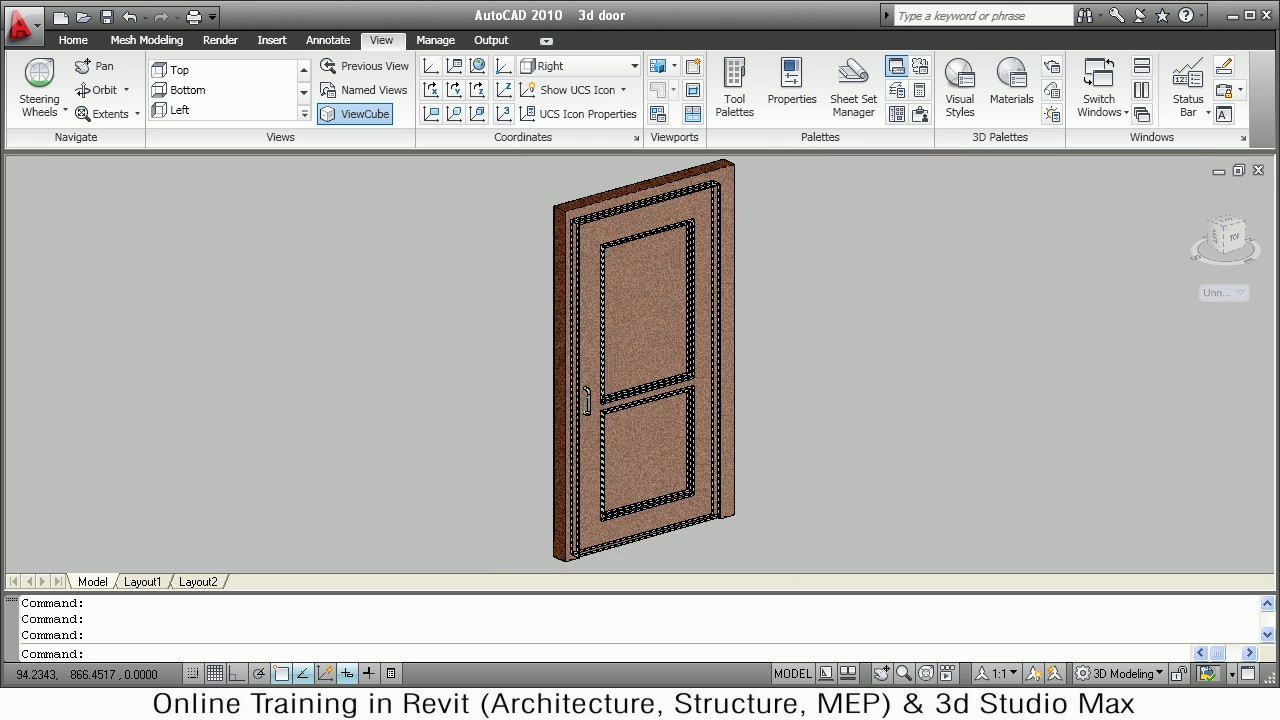
key(Escape)
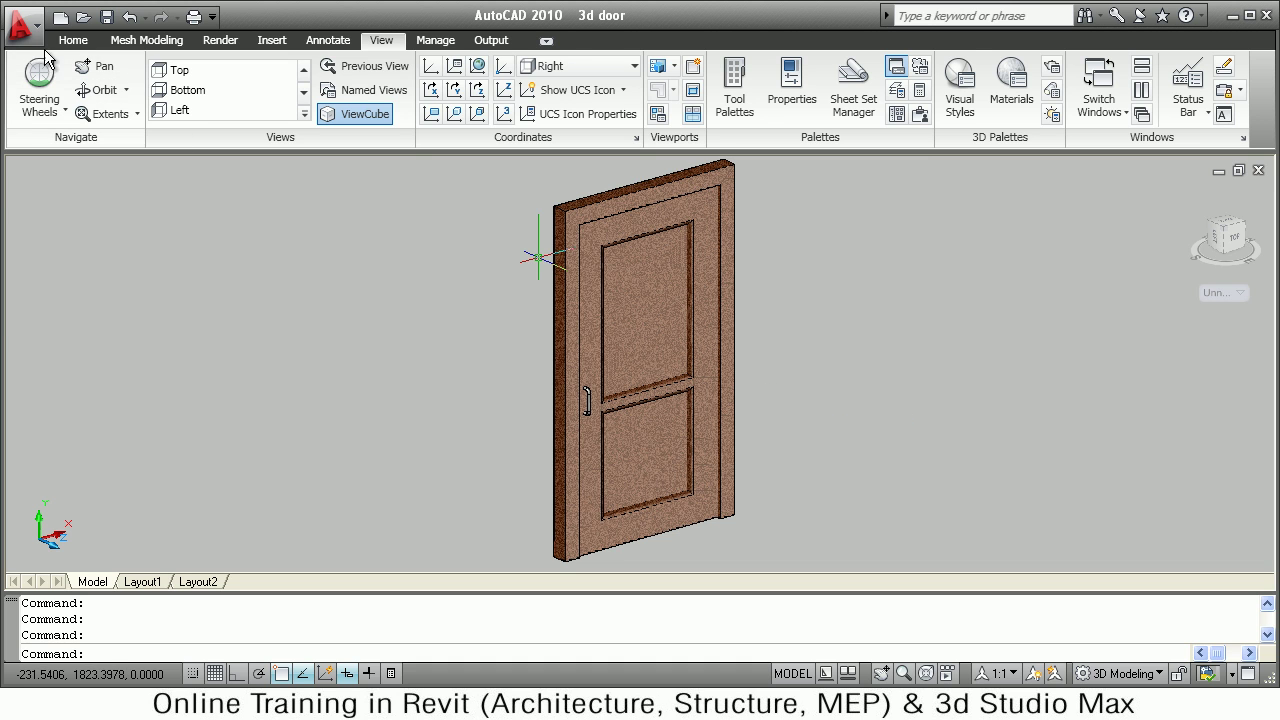
Create a new drawing from a template and switch its view to SE Isometric.
click(60, 19)
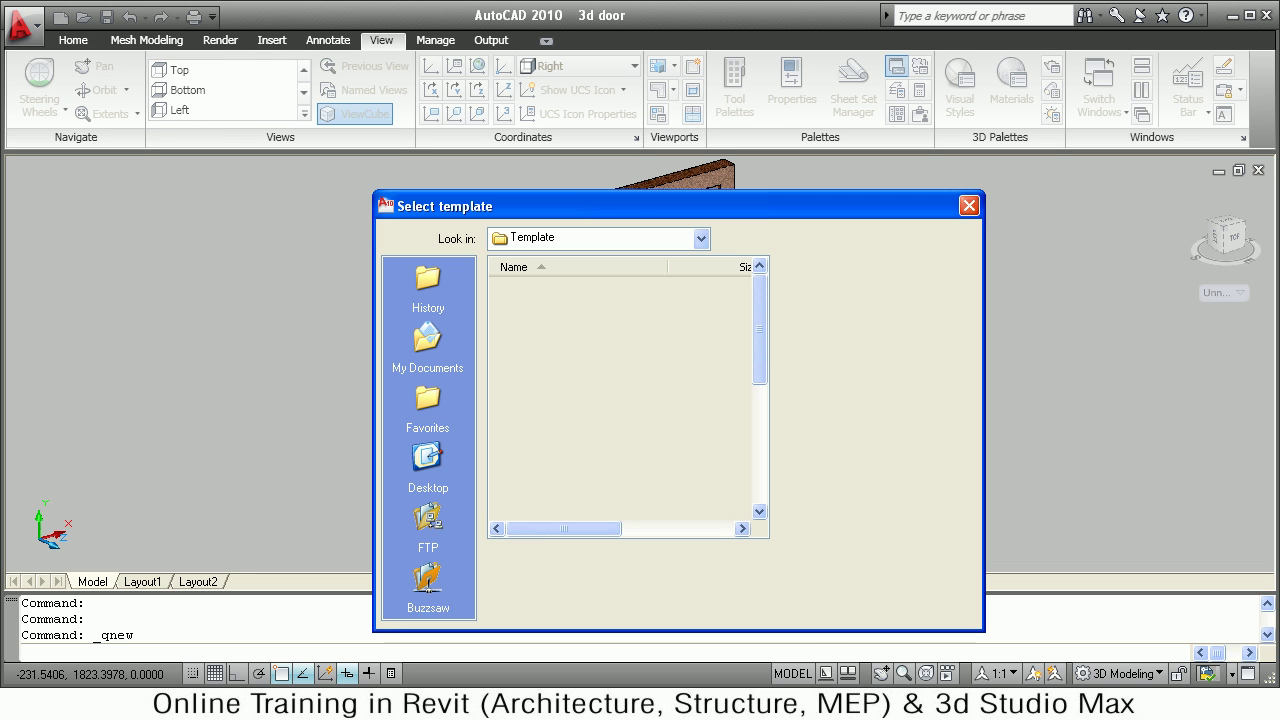
click(913, 582)
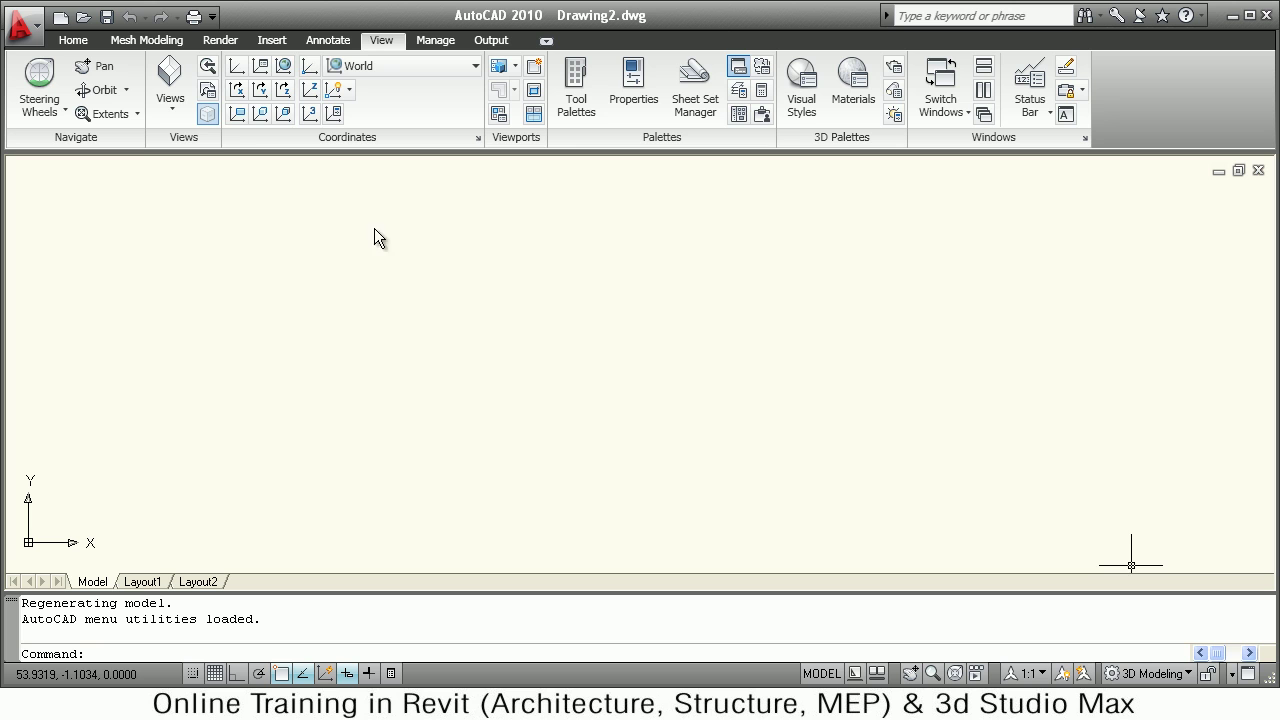
click(73, 40)
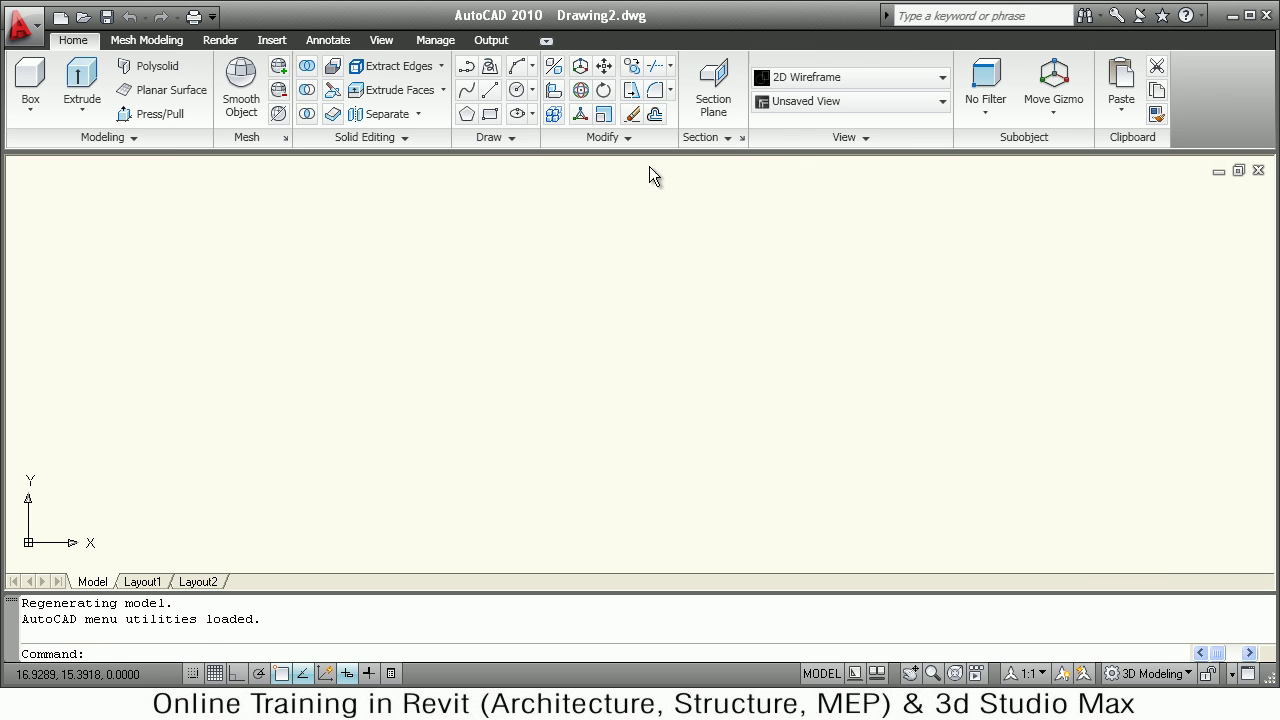
click(838, 106)
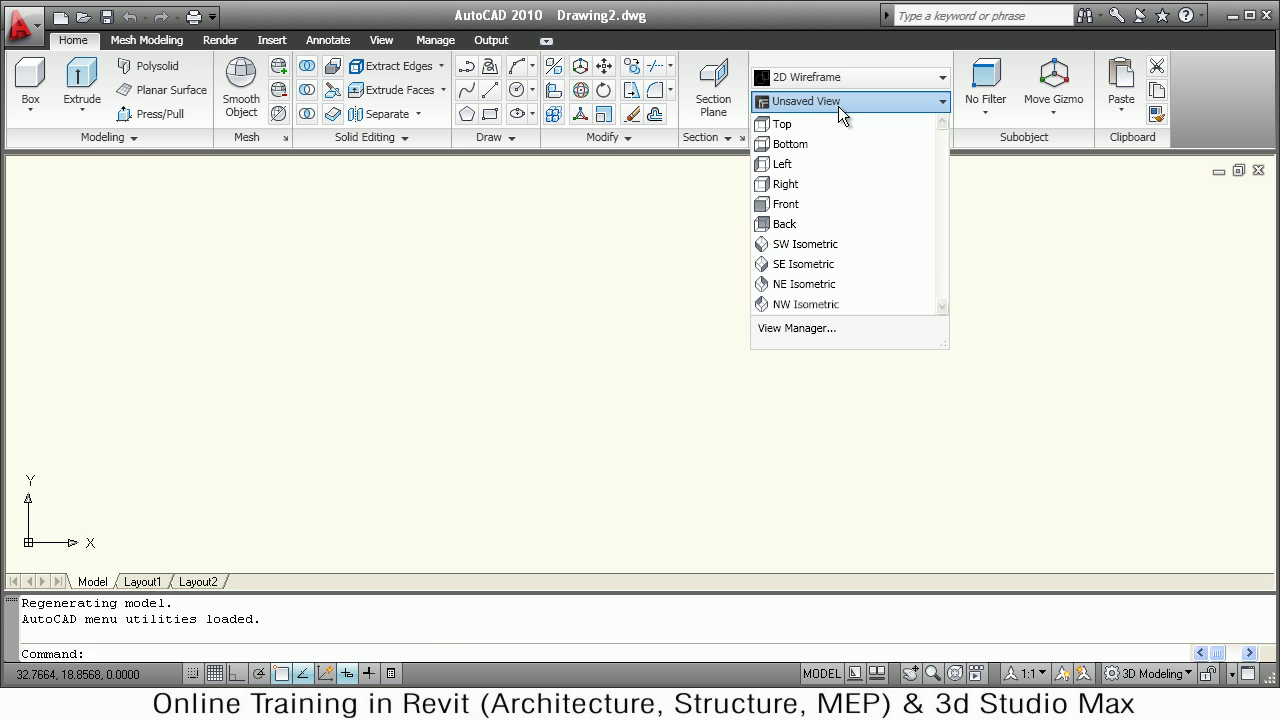
click(803, 264)
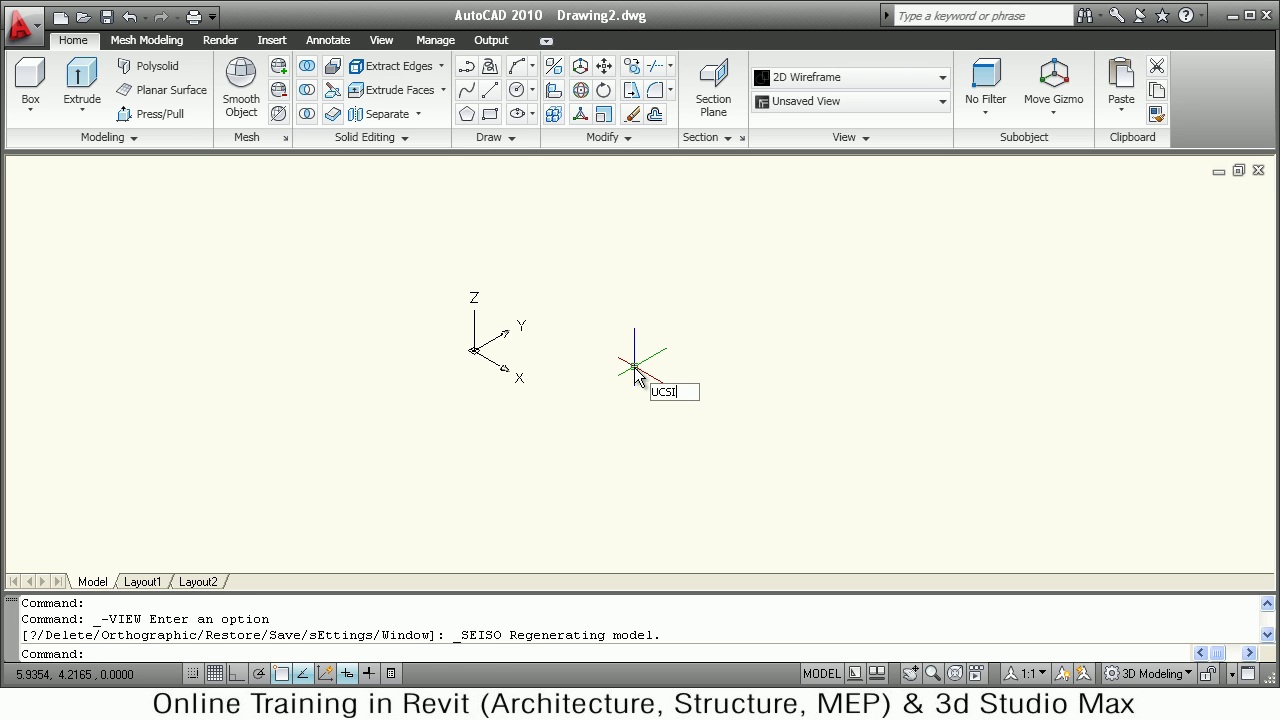
Set the UCS icon display to Noorigin with the UCSICON command.
key(Return)
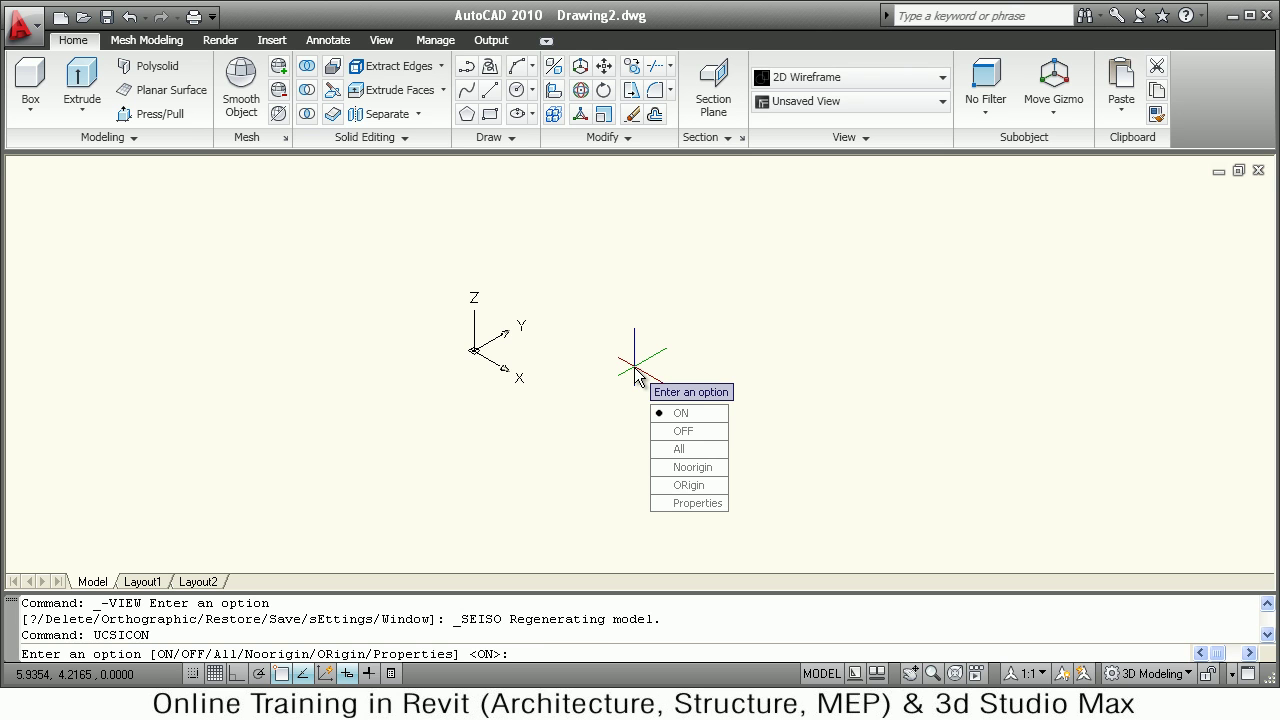
click(691, 467)
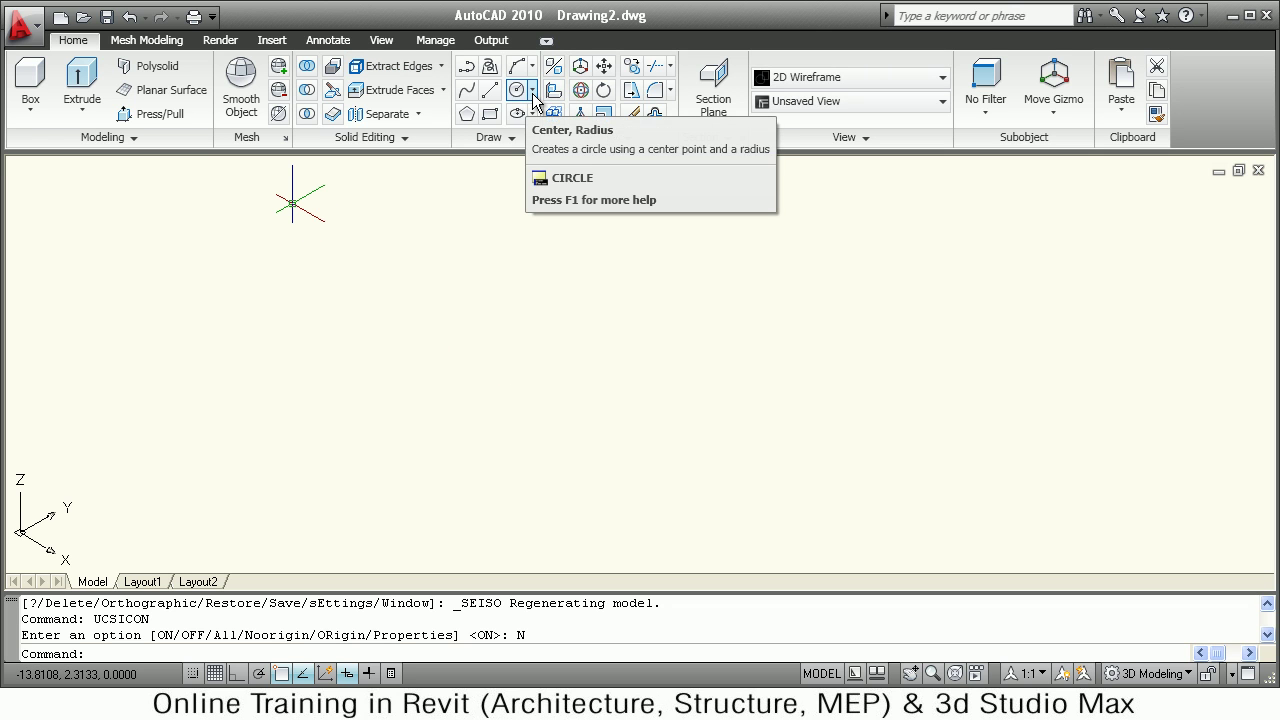
click(492, 120)
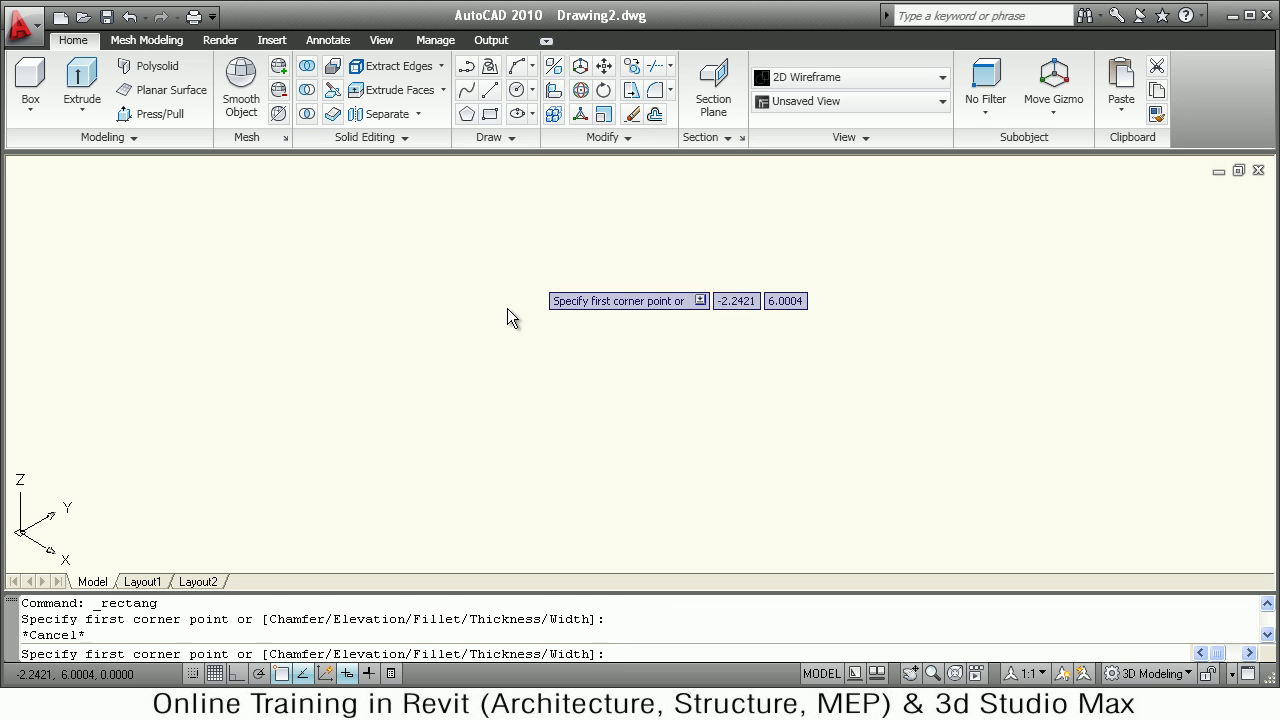
key(Escape)
key(Escape)
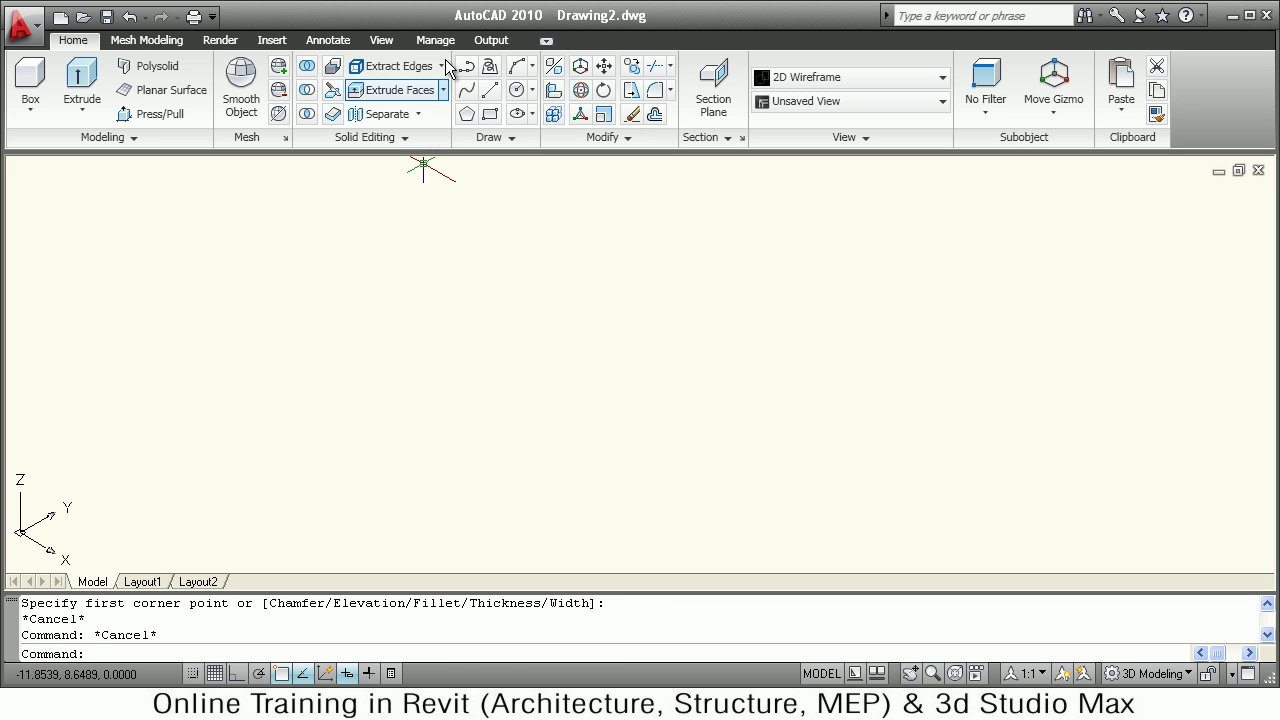
Change the user coordinate system from World to the Right preset for drawing on the vertical plane.
click(383, 41)
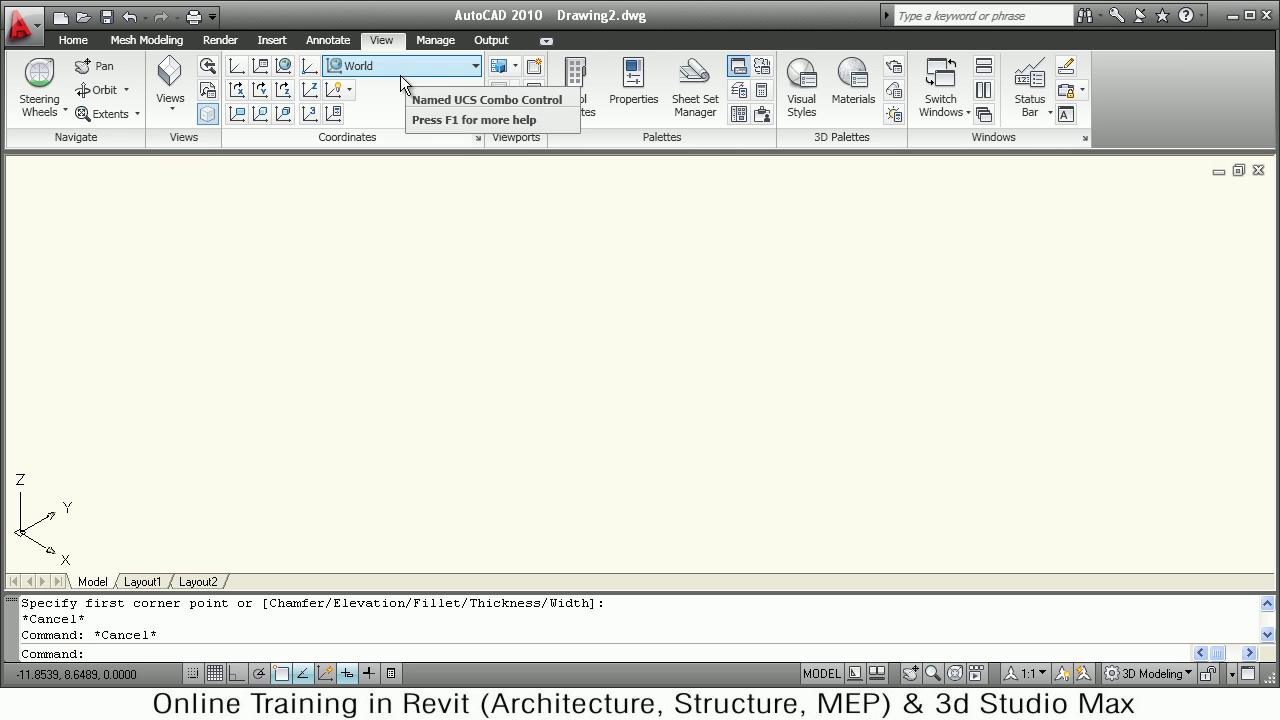
click(400, 73)
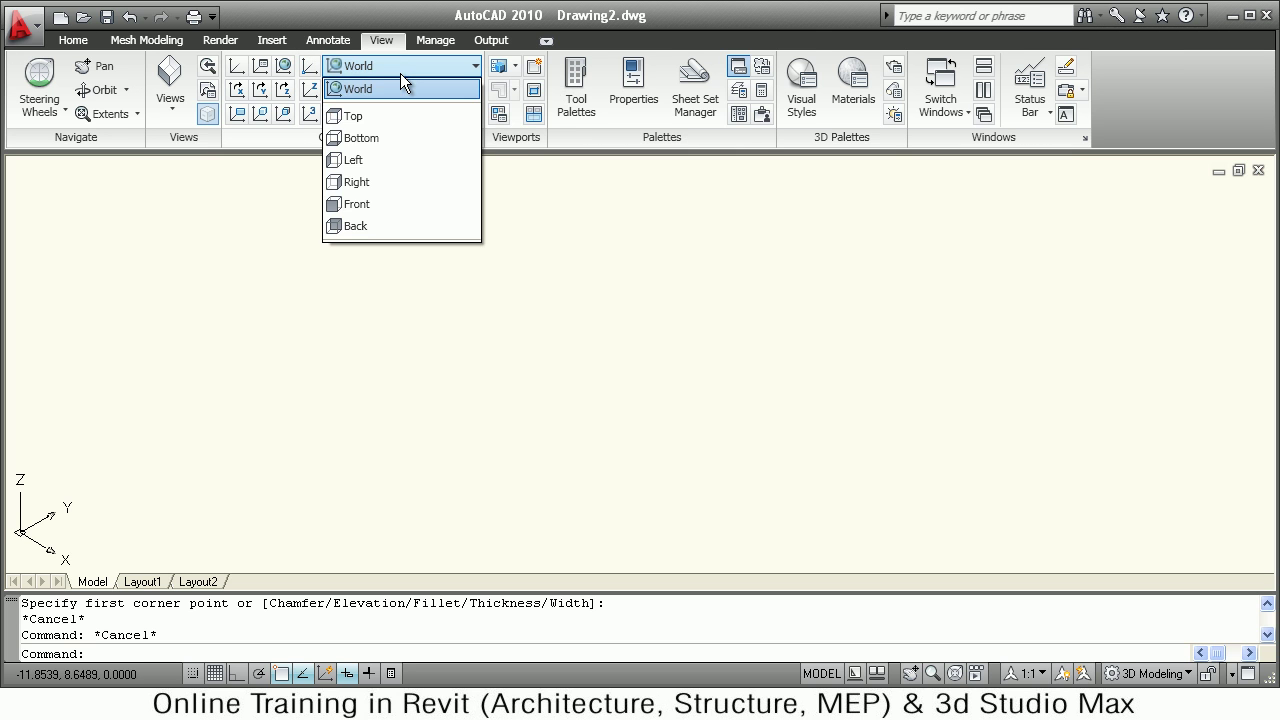
click(361, 183)
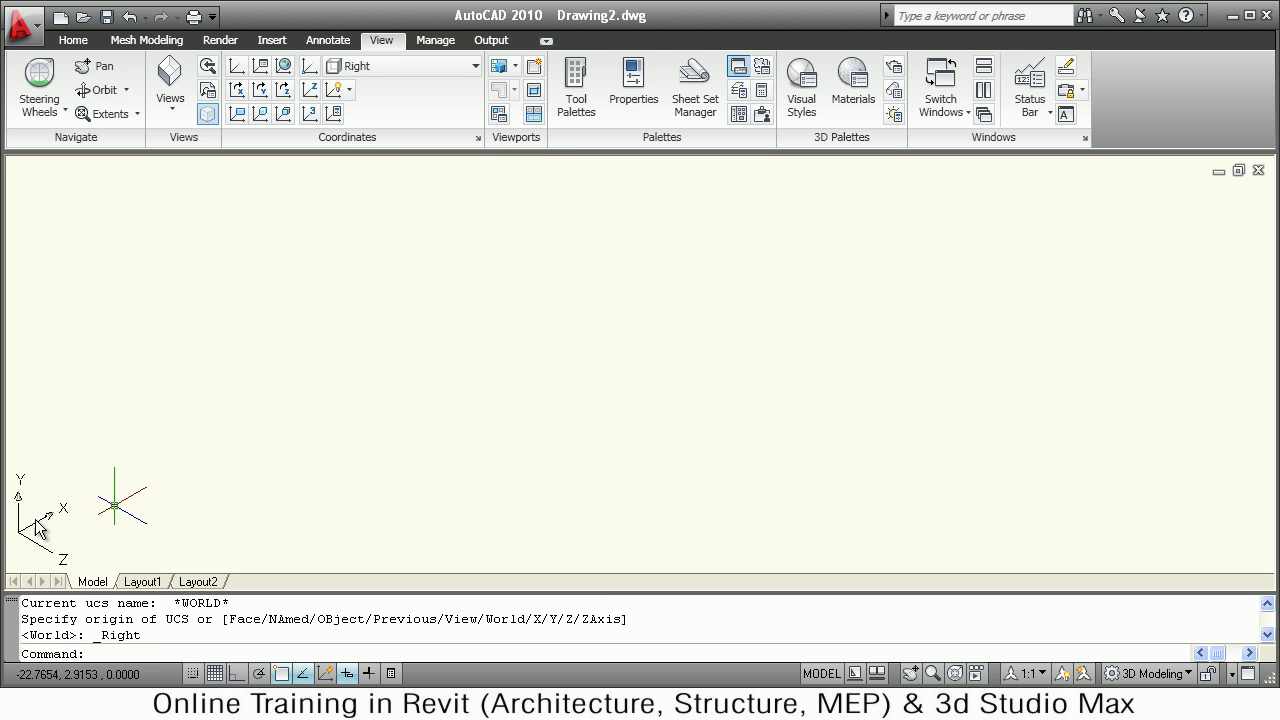
Draw the door's outer rectangle using the Dimensions option, with length 1000 and width 2000.
click(75, 46)
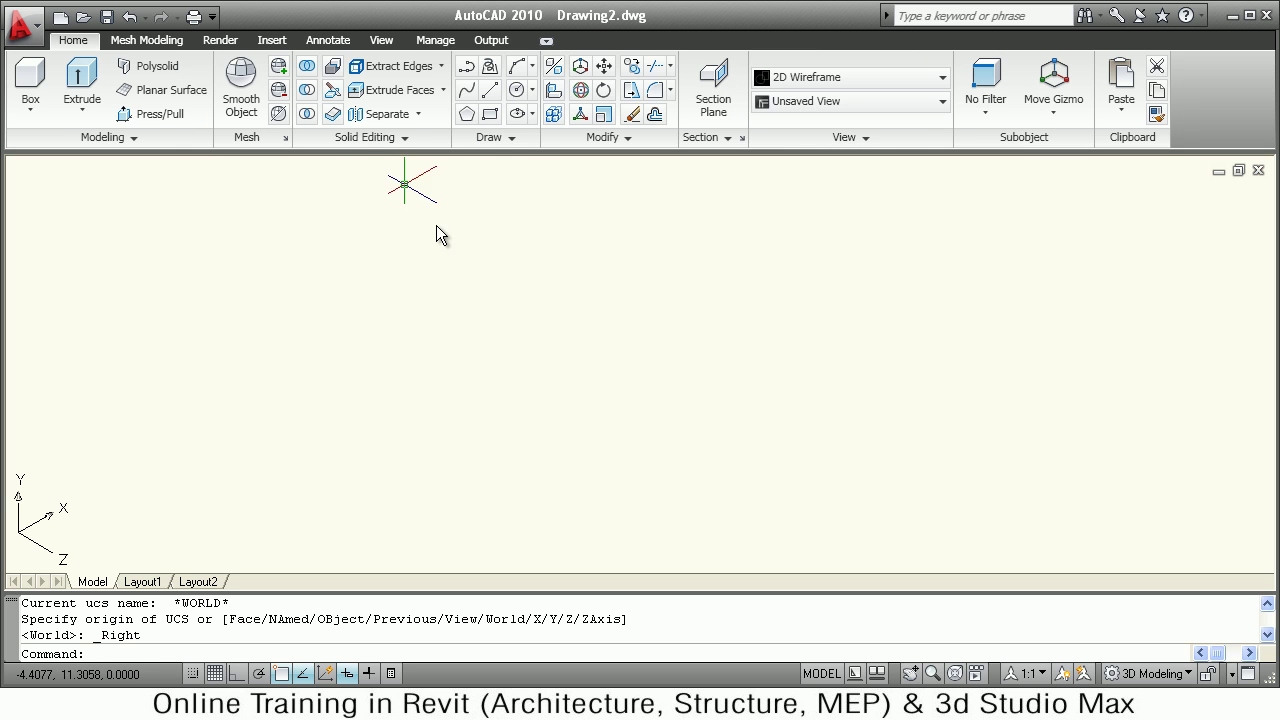
click(489, 113)
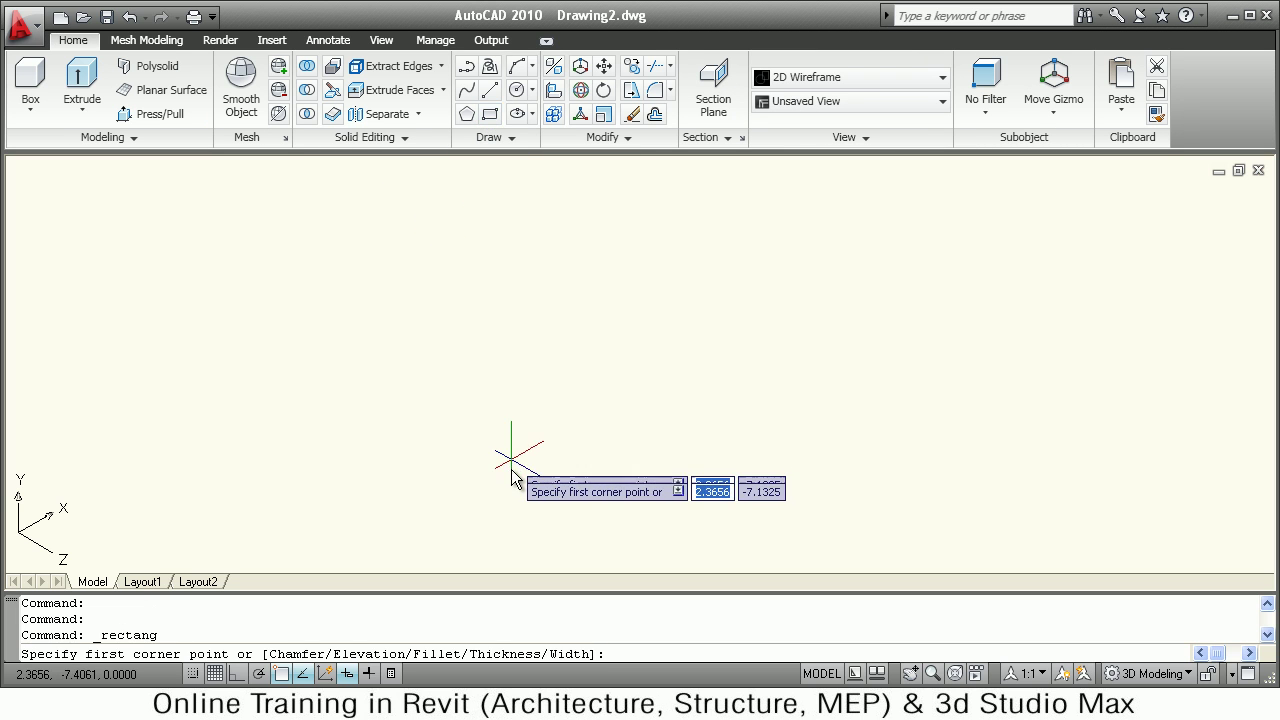
click(506, 474)
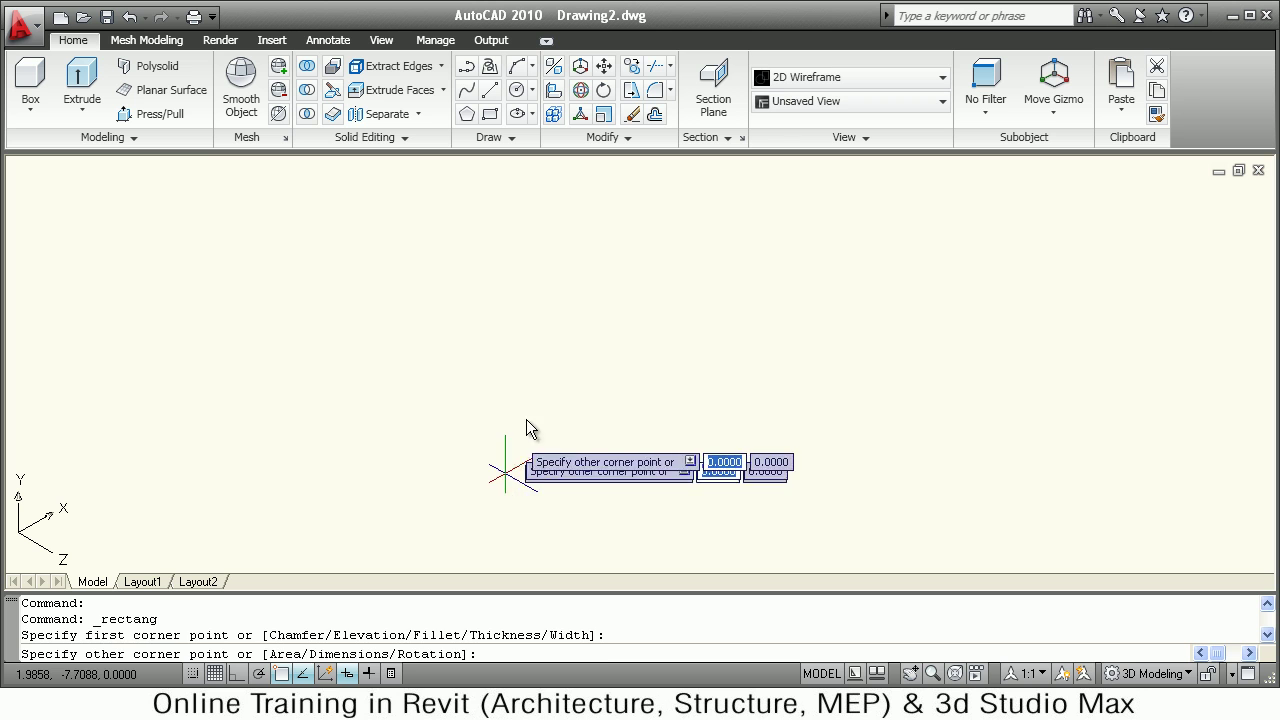
right_click(541, 318)
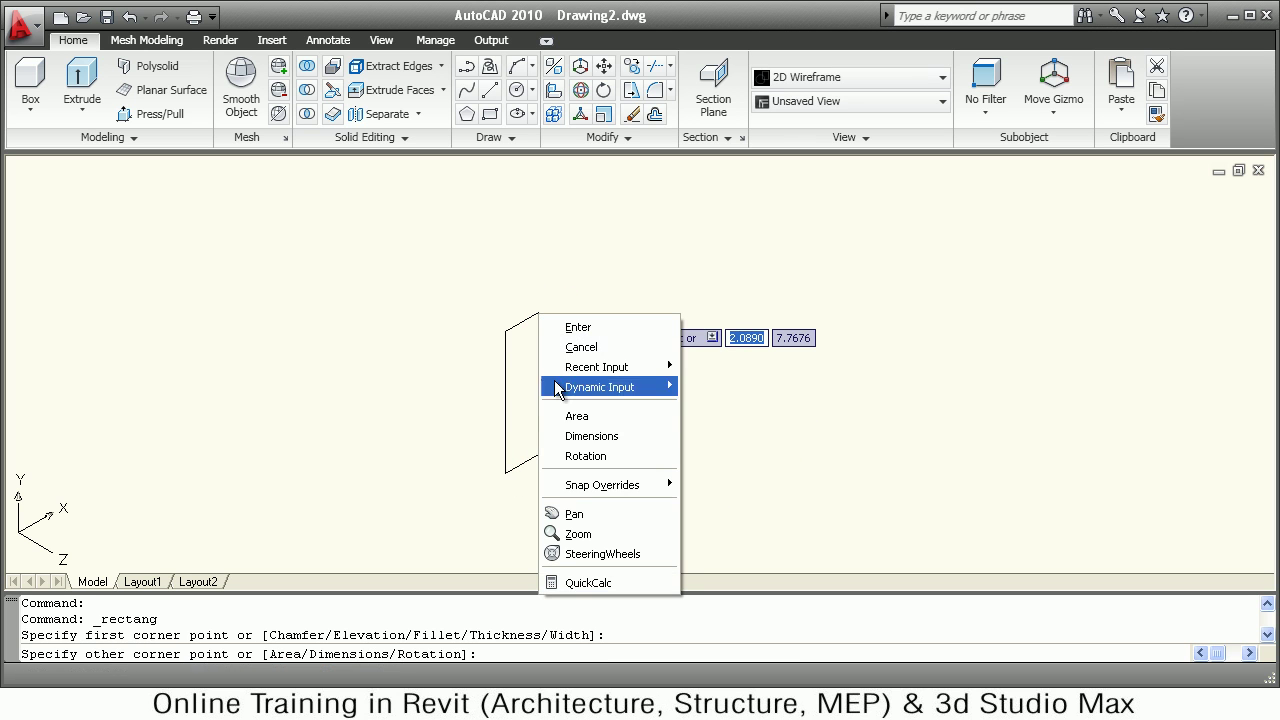
click(562, 434)
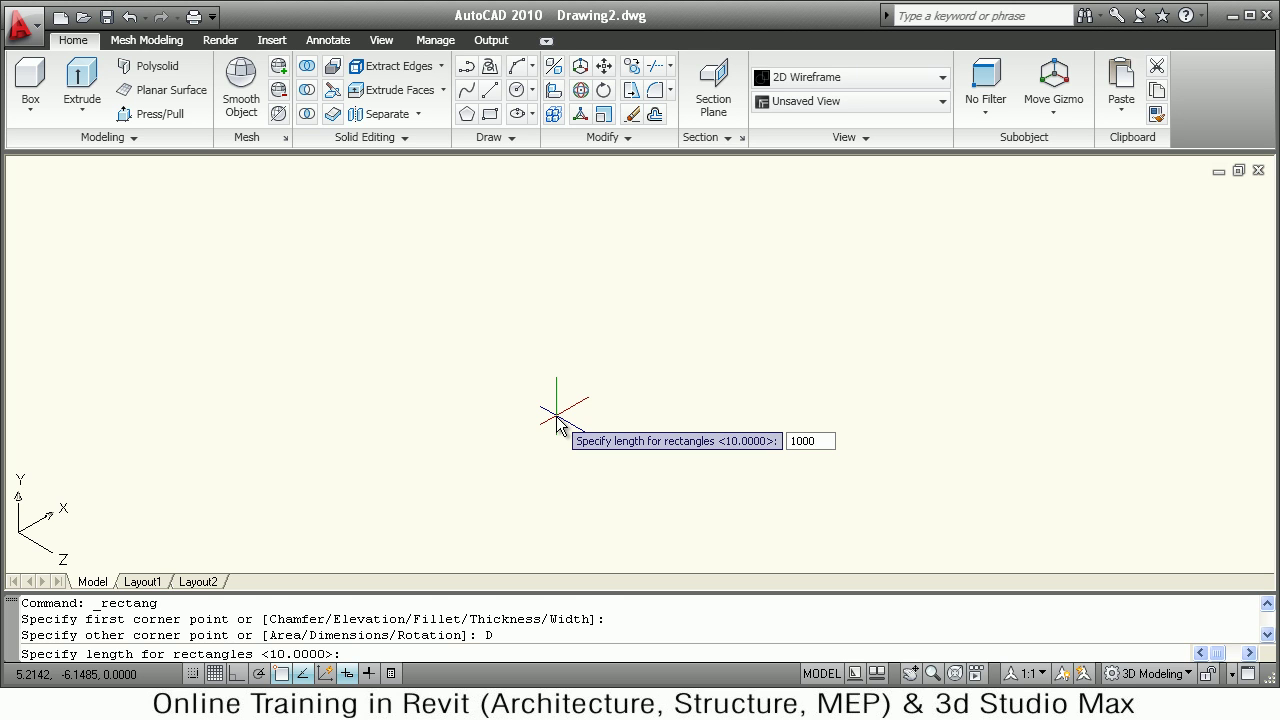
key(Return)
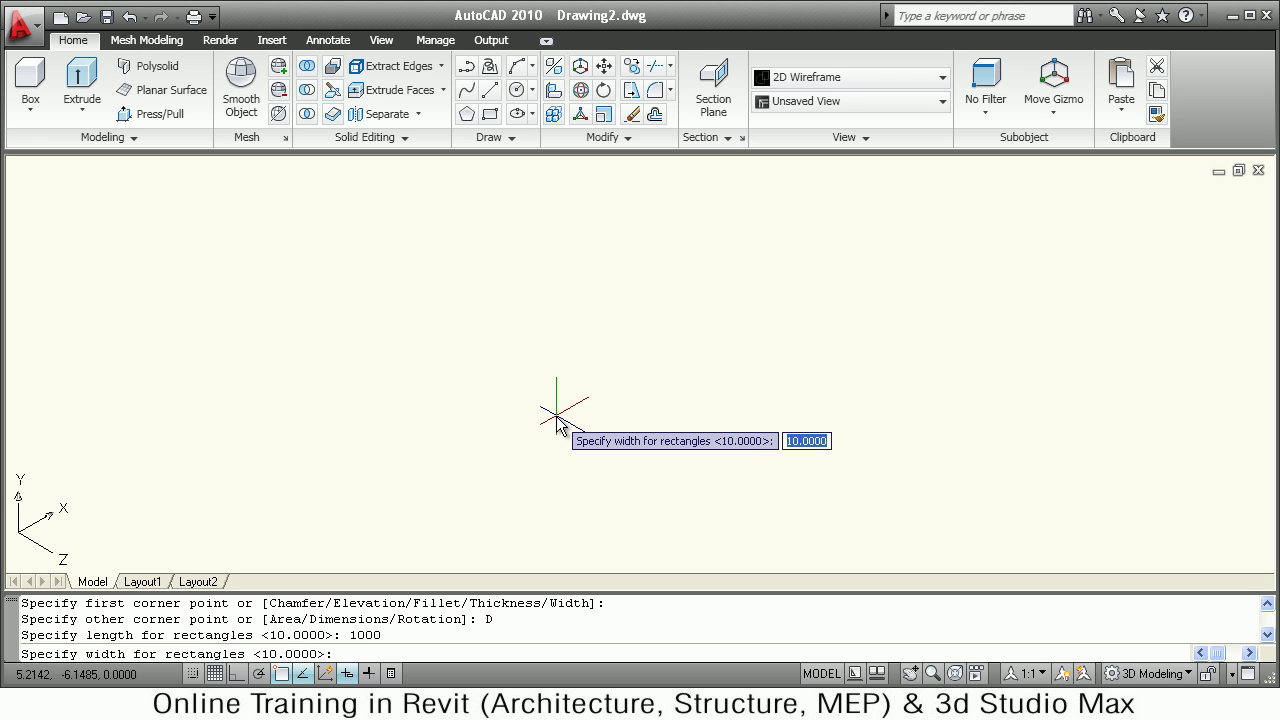
key(Return)
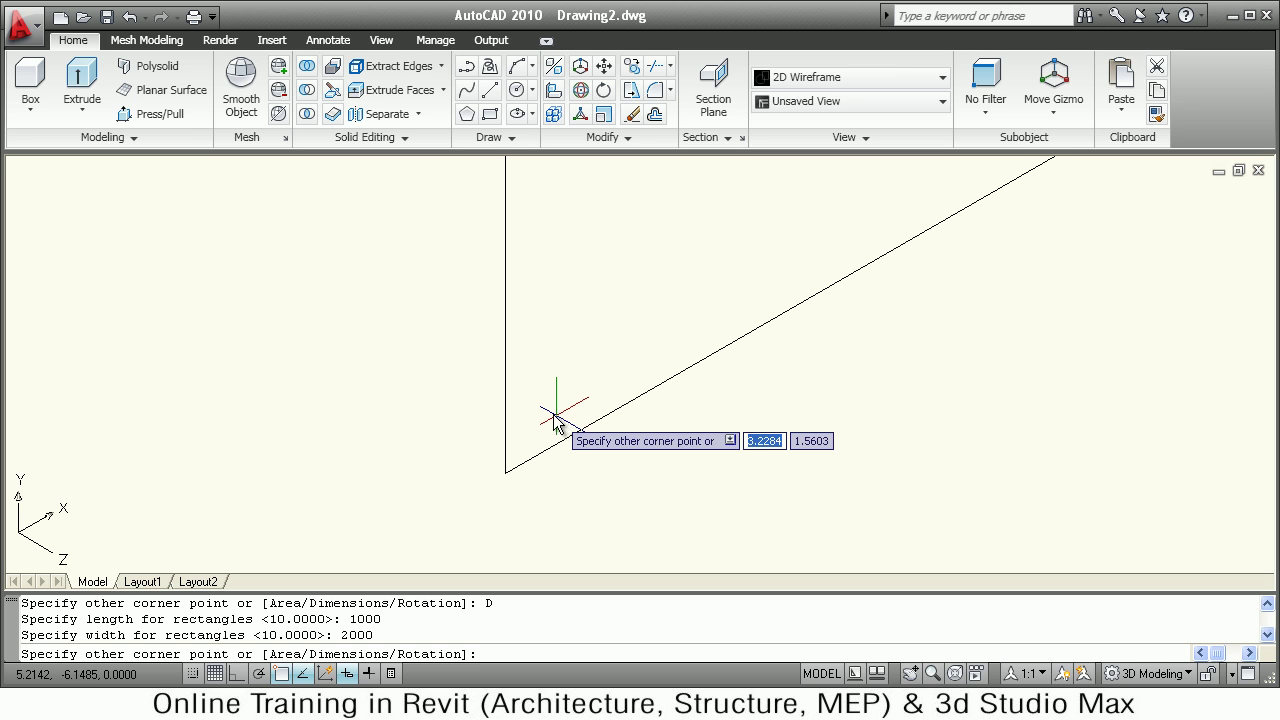
click(553, 420)
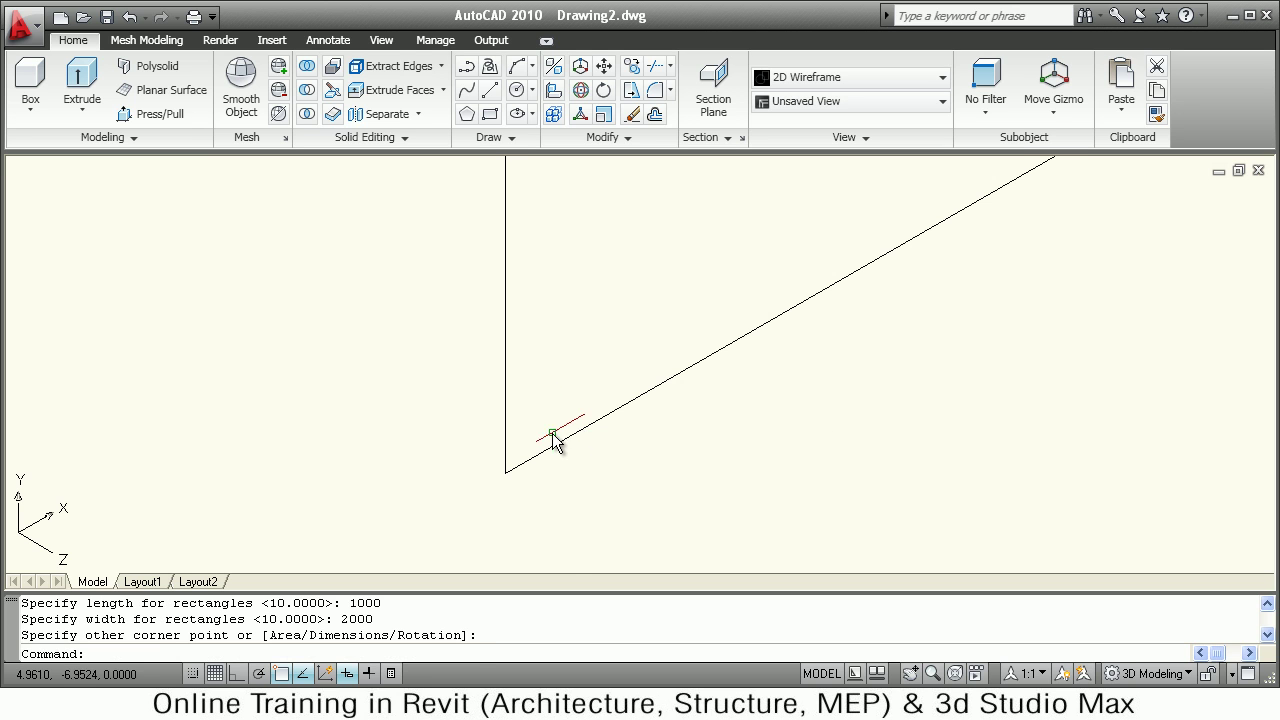
Offset the door's outer rectangle inward by a distance of 200.
middle_click(553, 432)
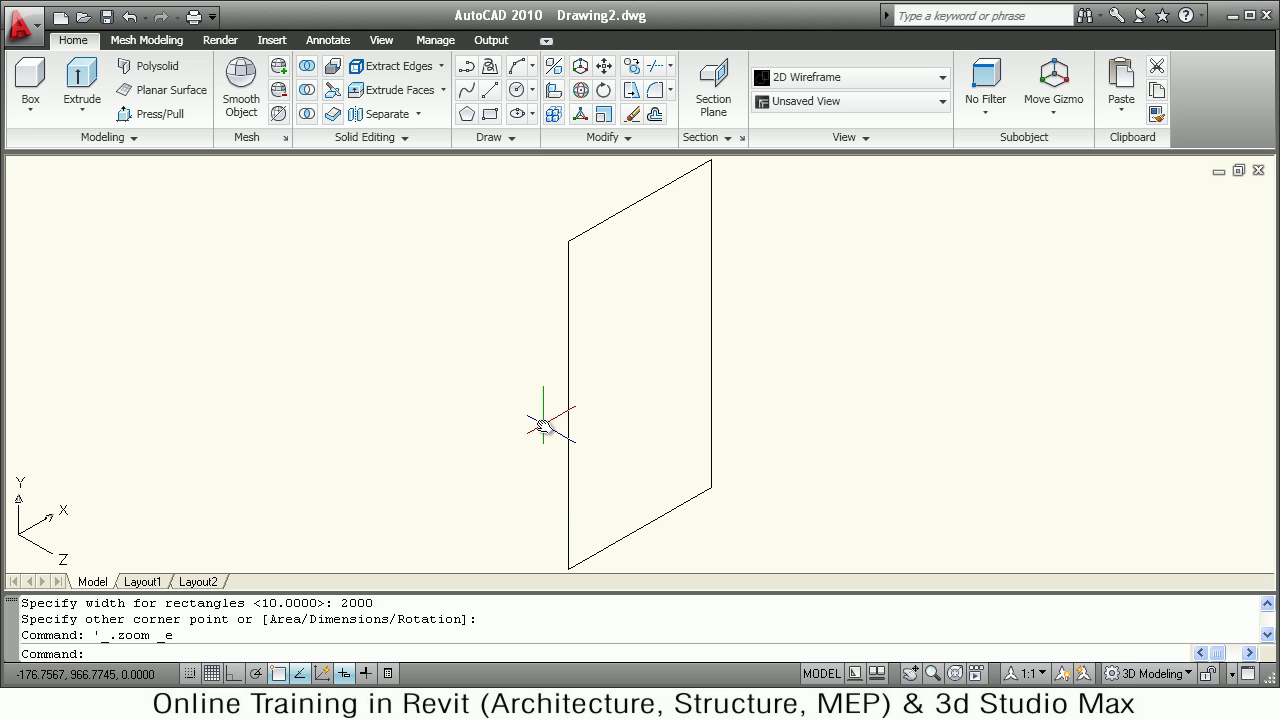
scroll(549, 430, down, 2)
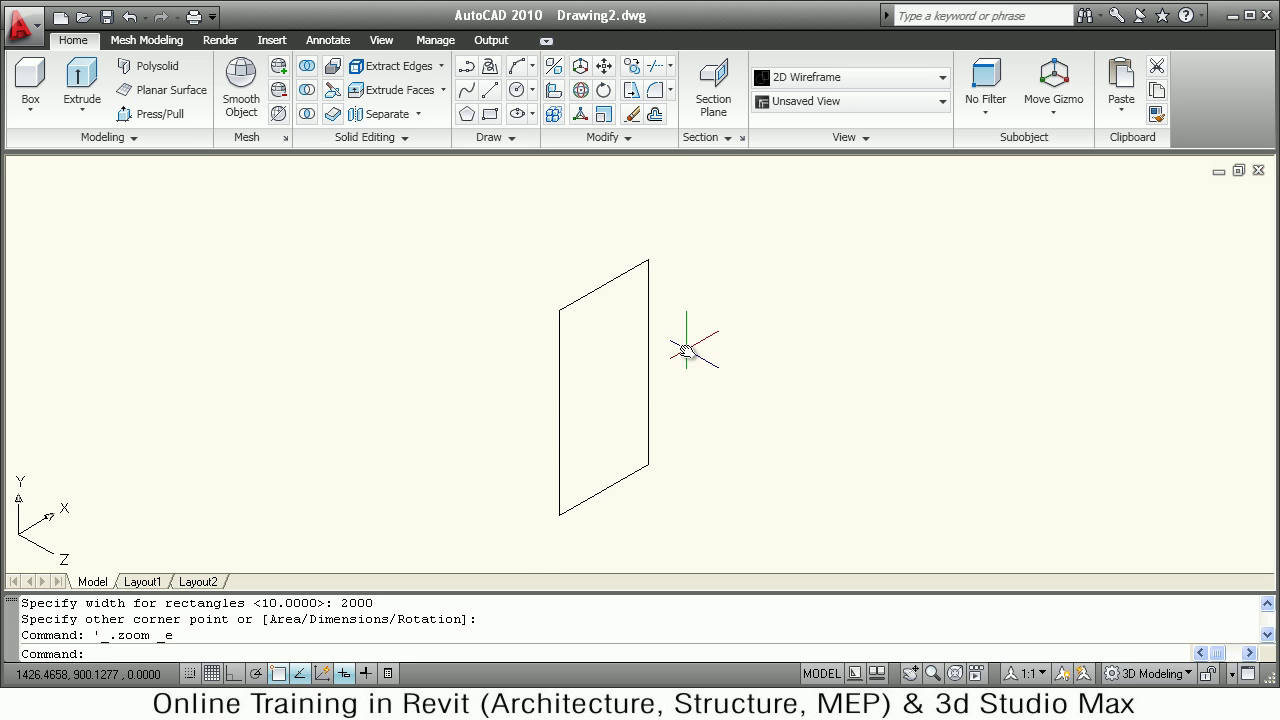
scroll(686, 349, up, 2)
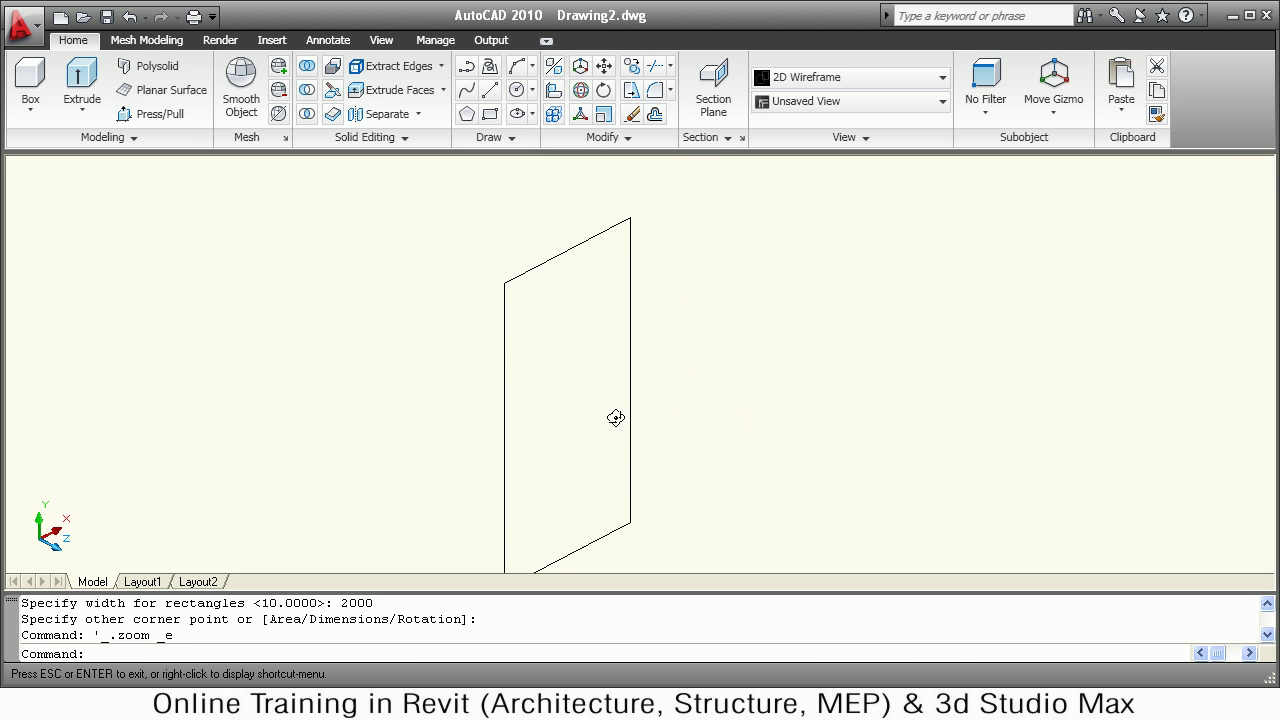
scroll(615, 430, up, 2)
scroll(617, 424, down, 2)
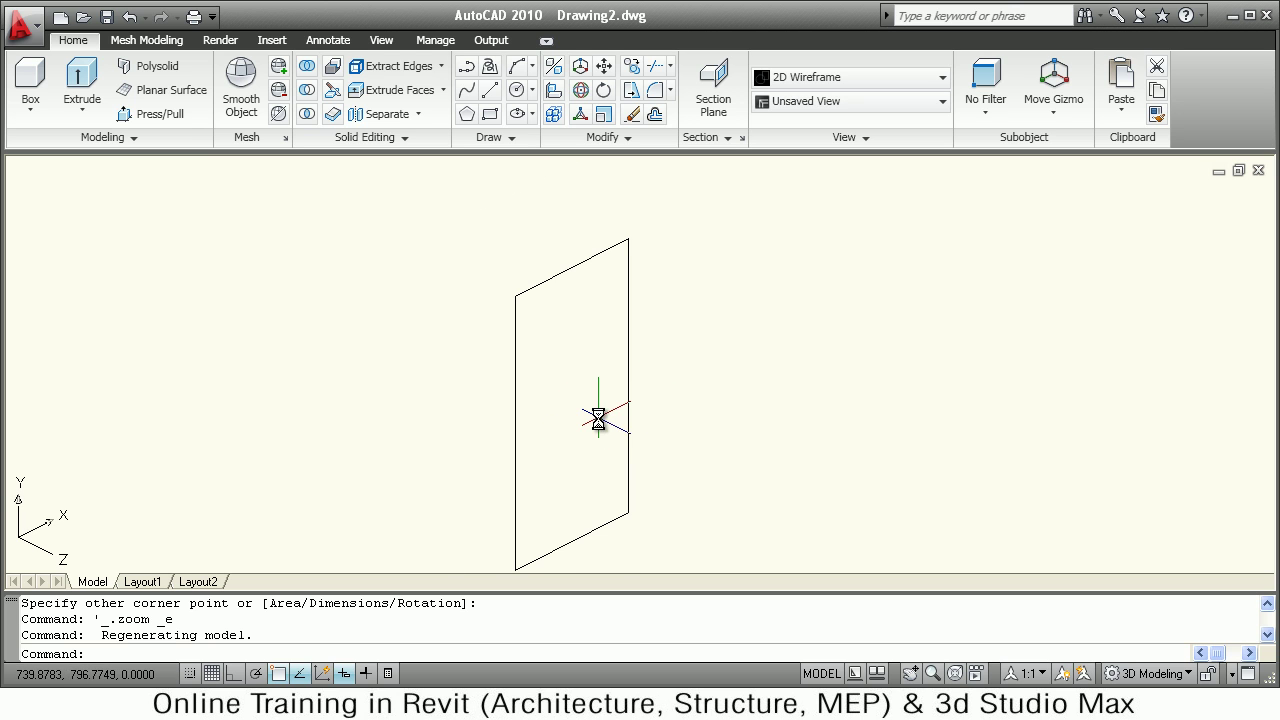
text(O)
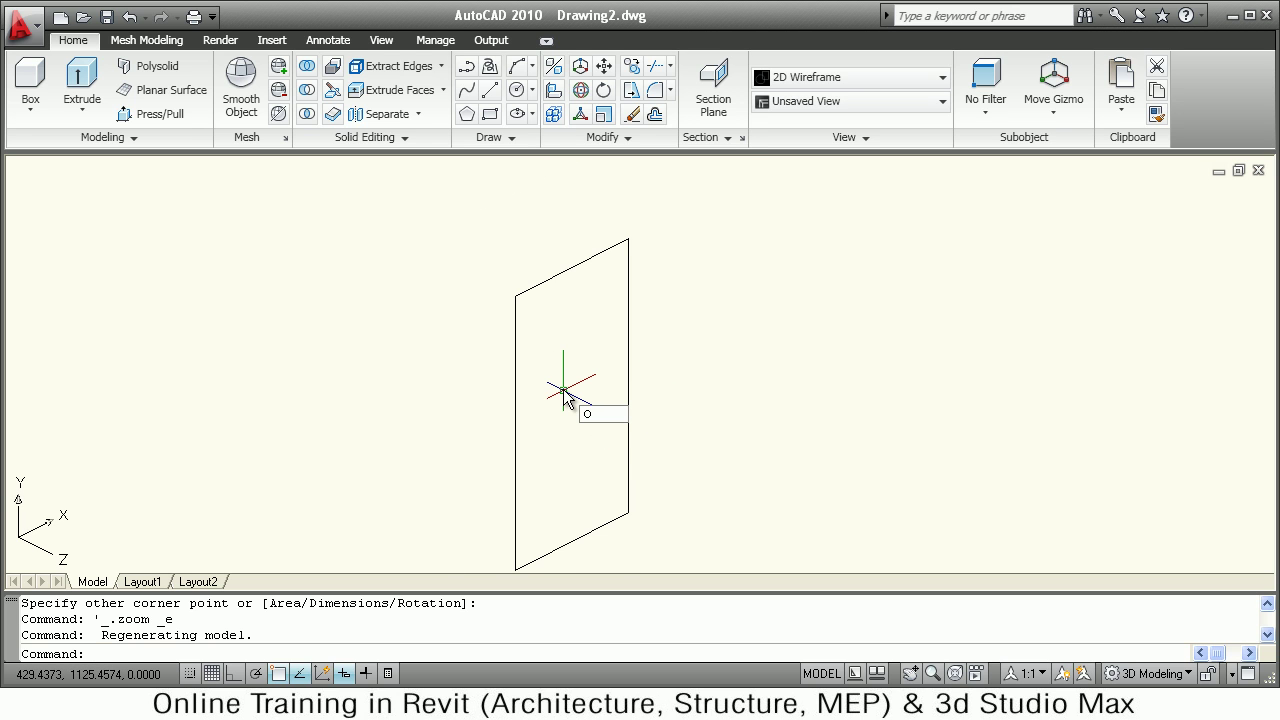
key(Return)
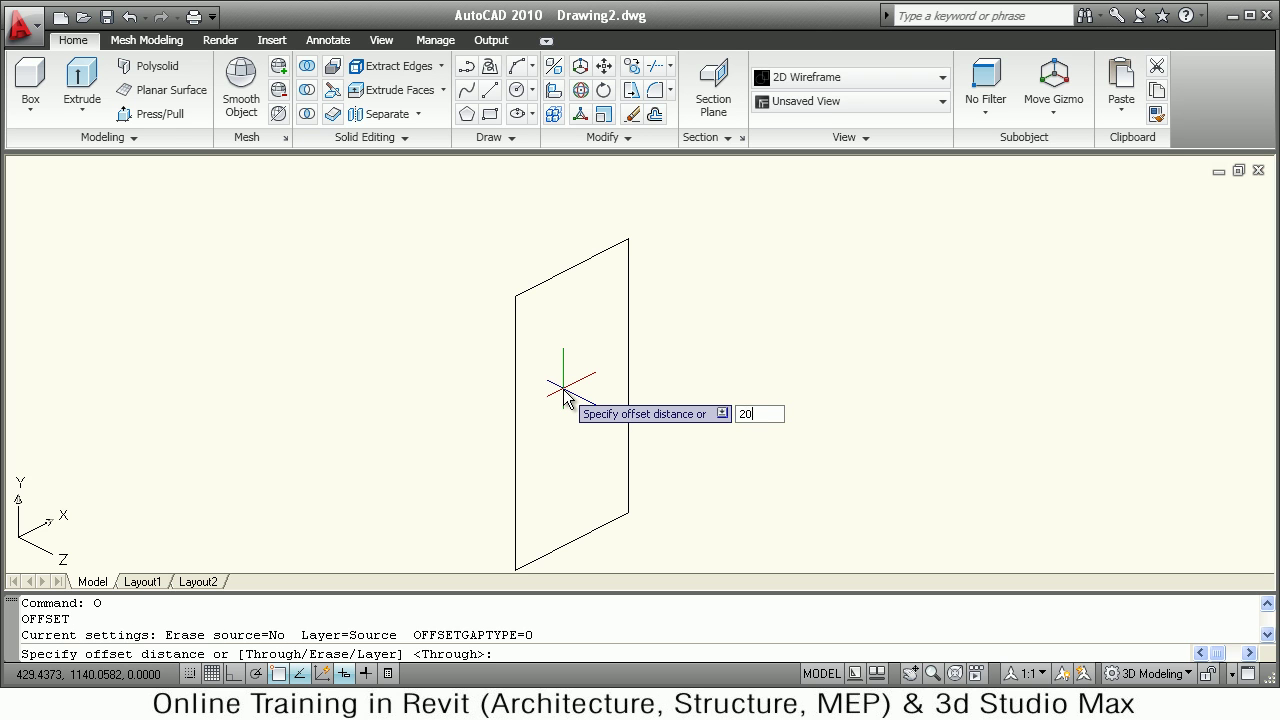
text(200)
key(Return)
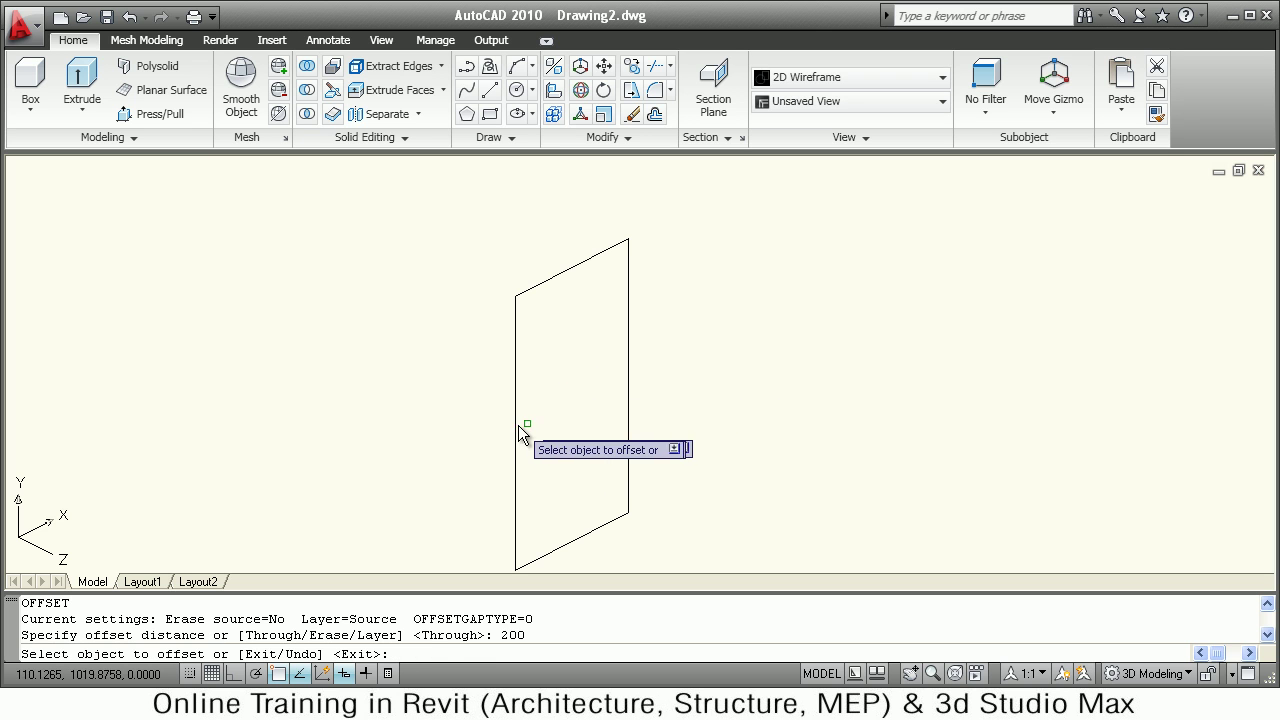
click(515, 428)
click(550, 415)
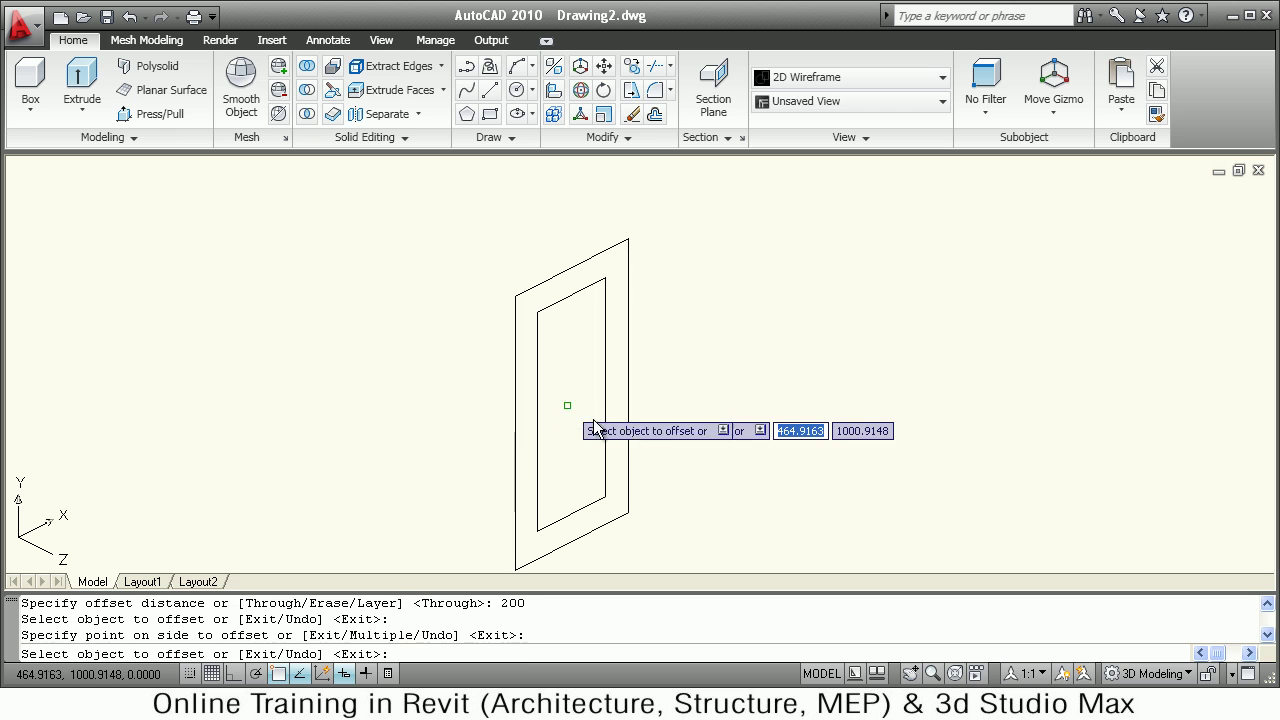
key(Escape)
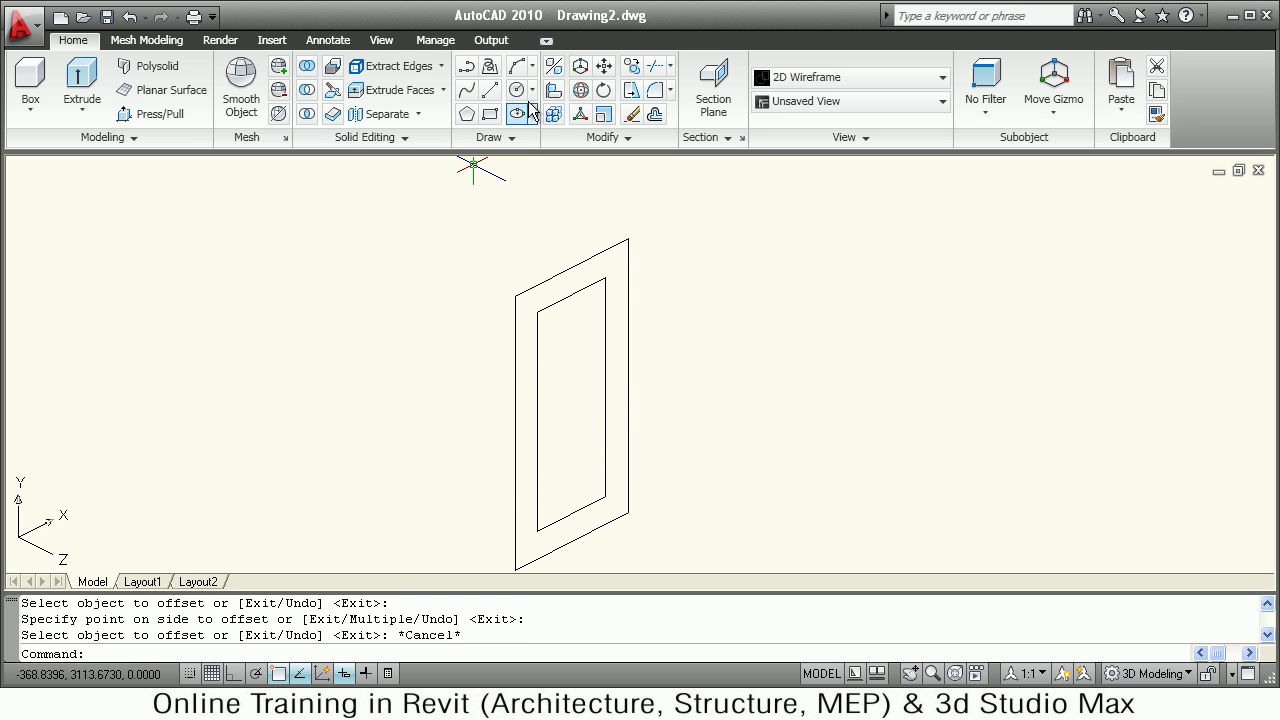
Explode the door's inner rectangle into separate lines.
click(606, 137)
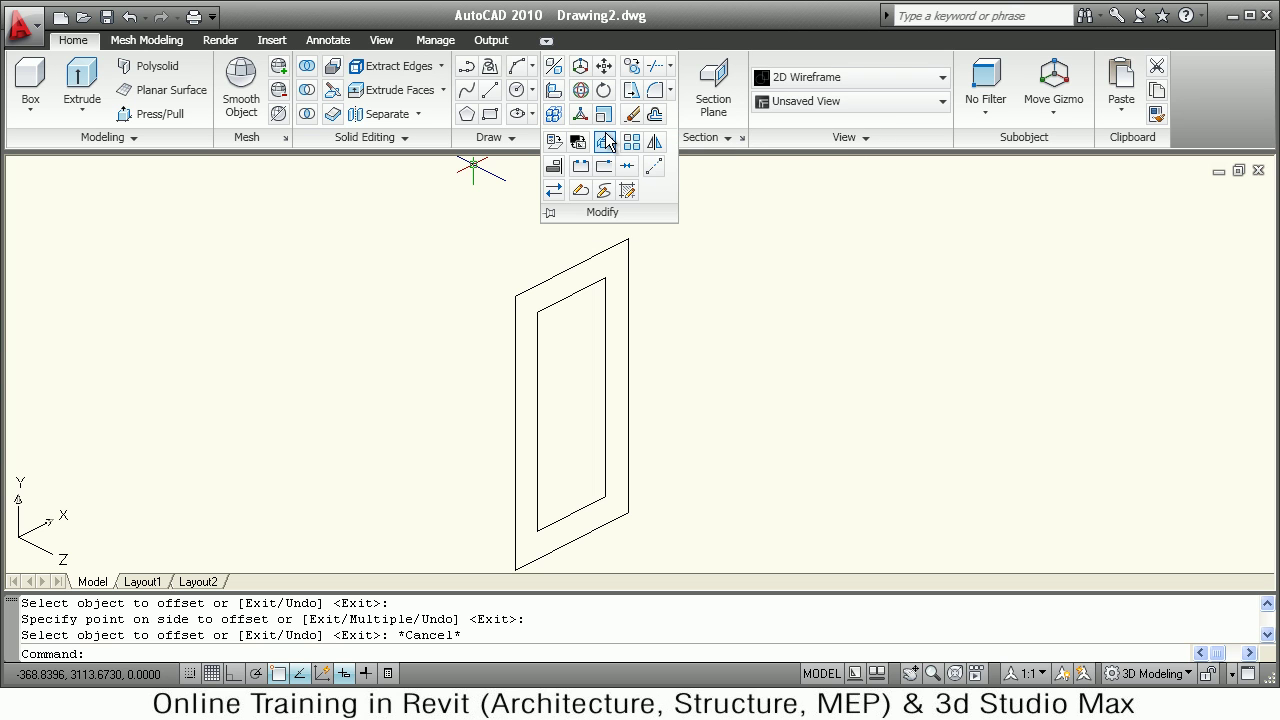
click(605, 140)
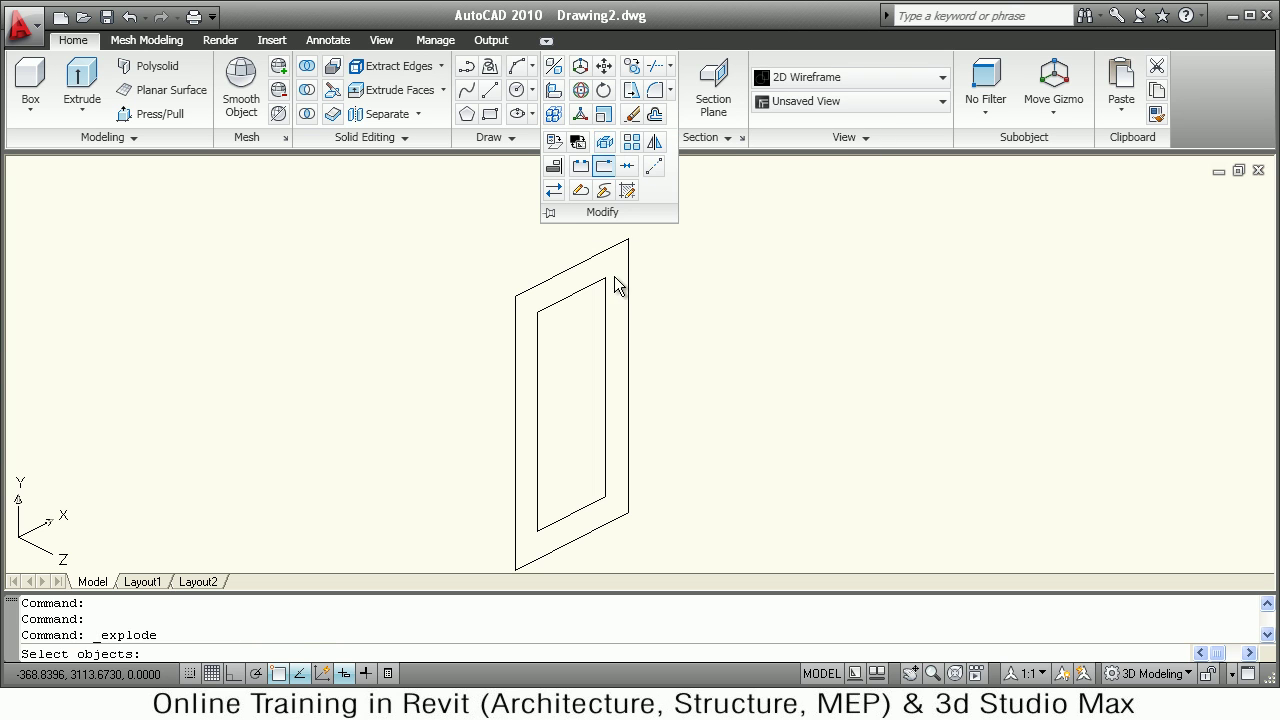
click(605, 351)
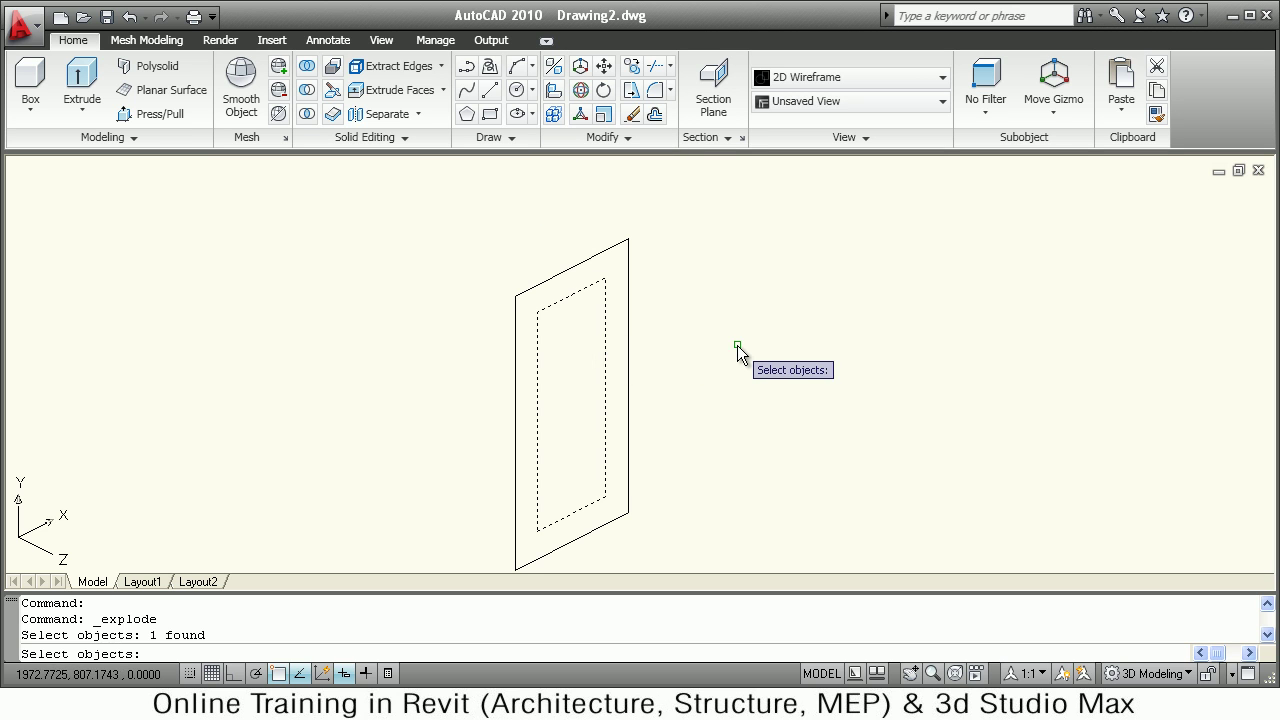
key(Return)
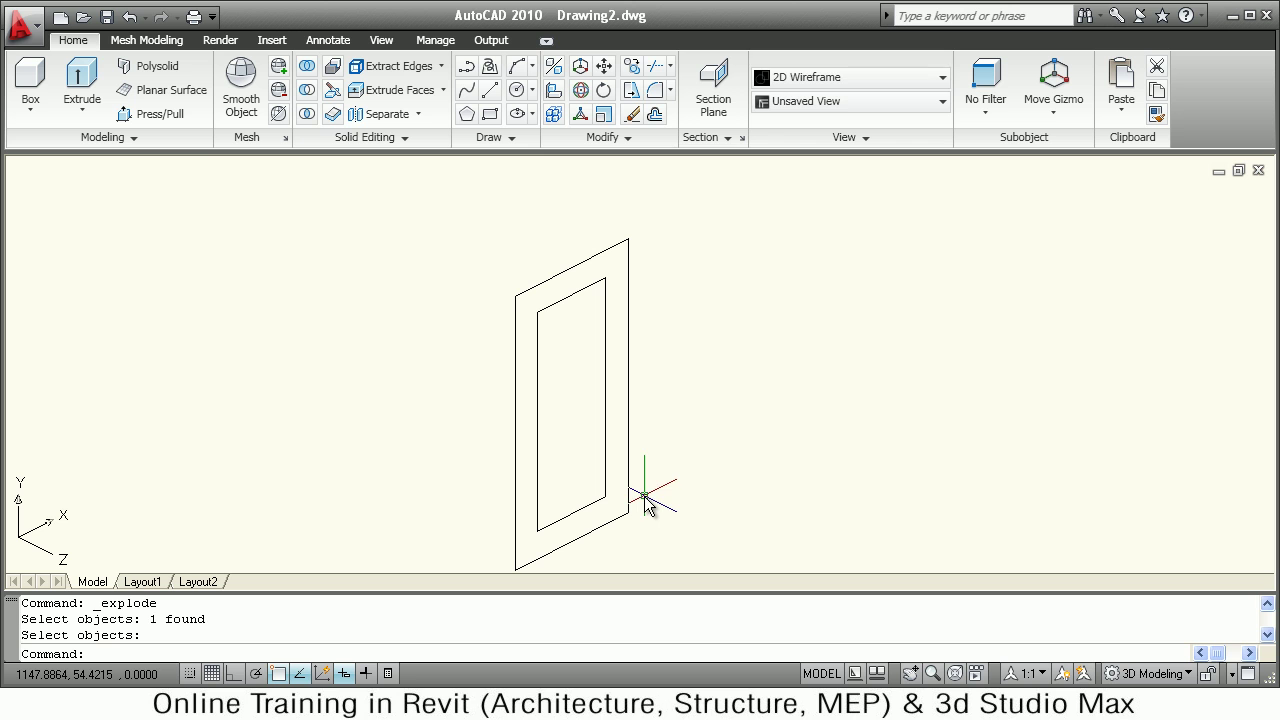
Offset the bottom edge of the inner rectangle upward by 650.
click(555, 550)
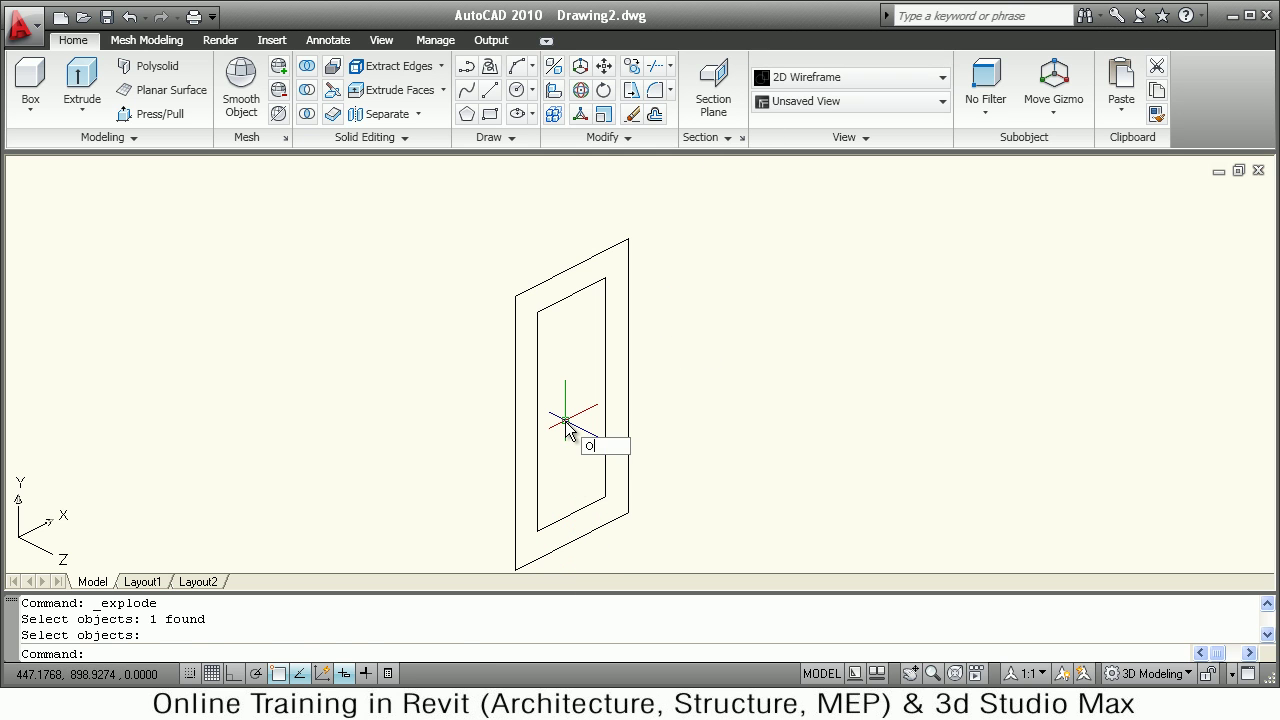
key(Return)
text(650)
key(Return)
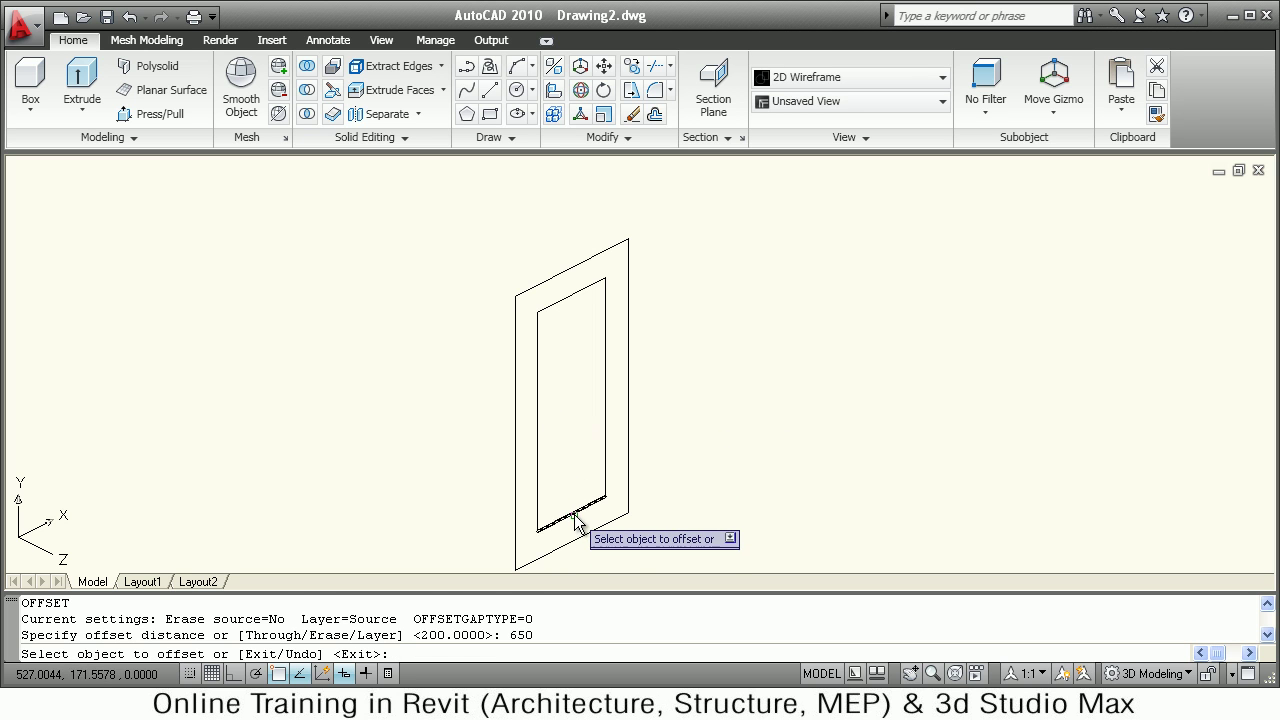
click(571, 514)
click(573, 451)
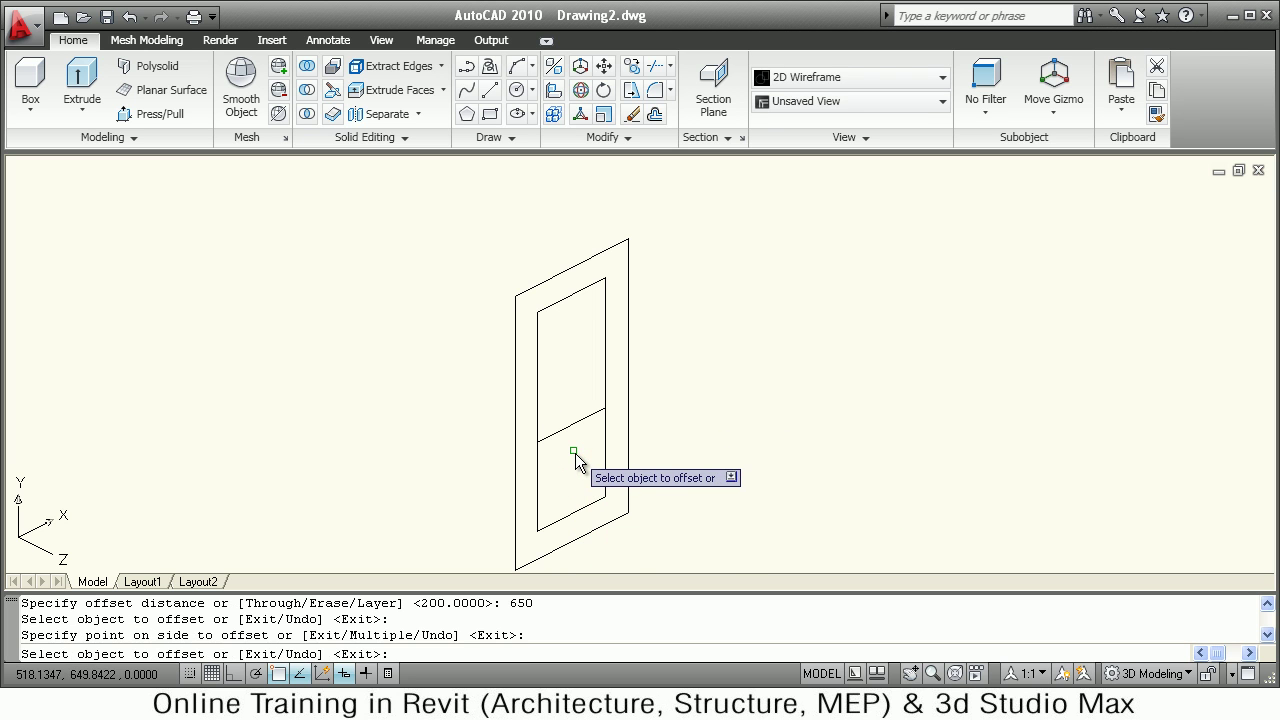
key(Return)
Offset the new horizontal line upward by 50 to outline the middle rail.
key(Return)
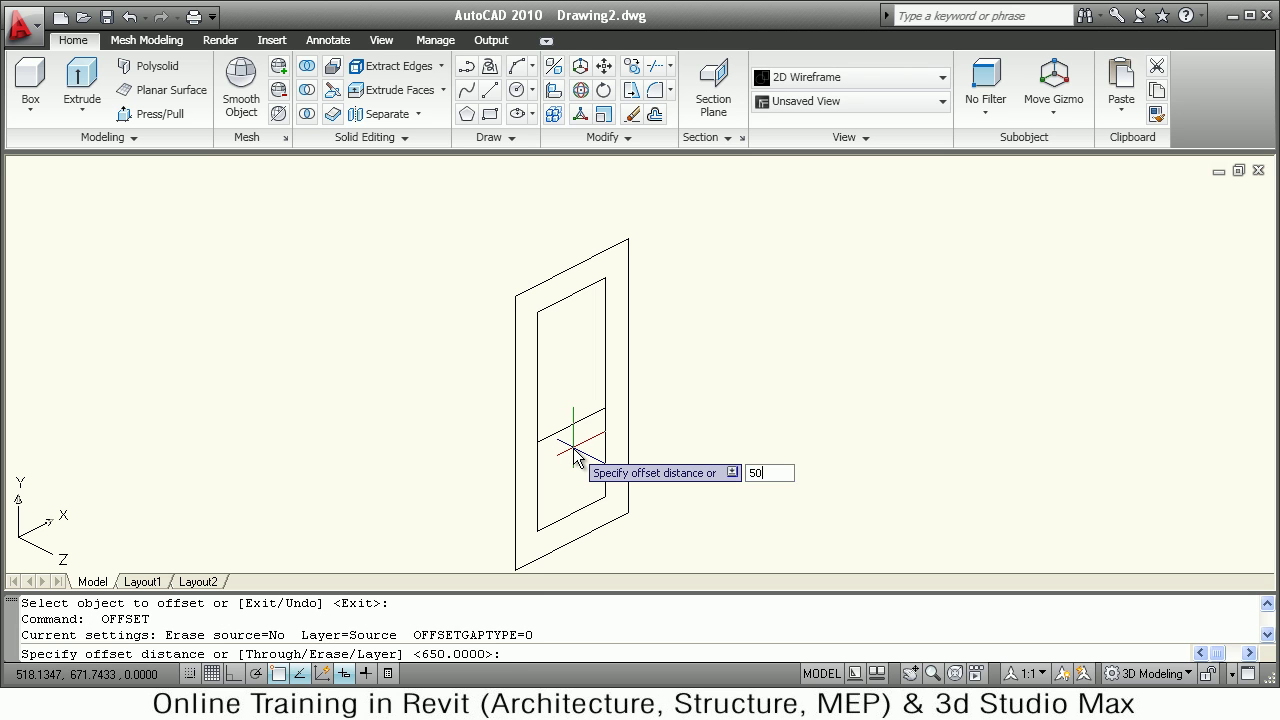
text(50)
key(Return)
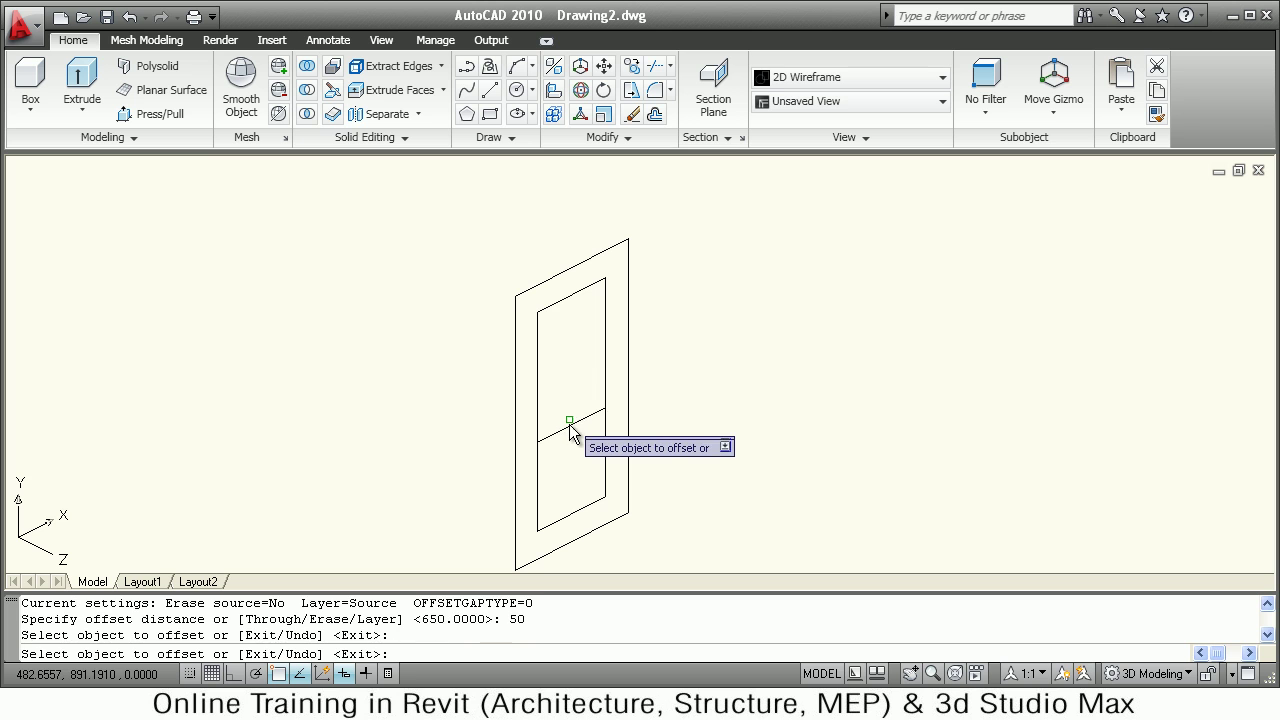
click(571, 430)
click(585, 403)
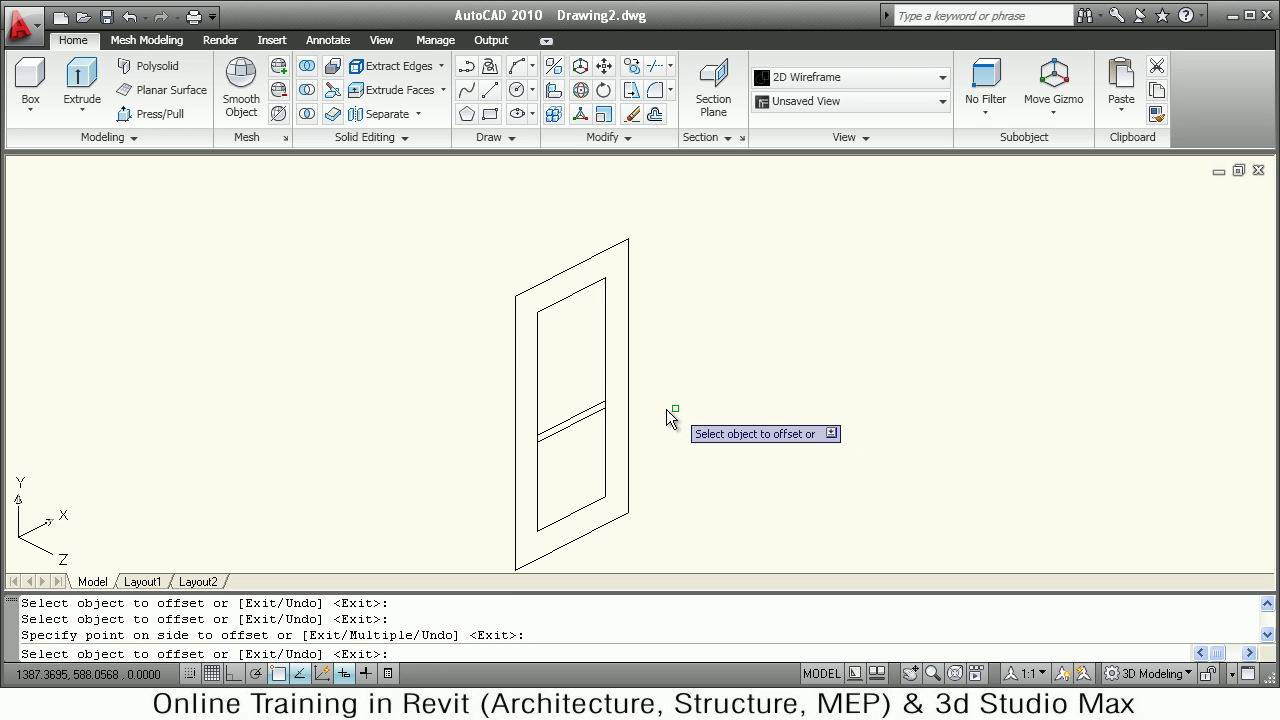
key(Return)
Press/Pull the area between the outer and inner rectangles by 50 to form the solid door frame.
scroll(587, 528, up, 2)
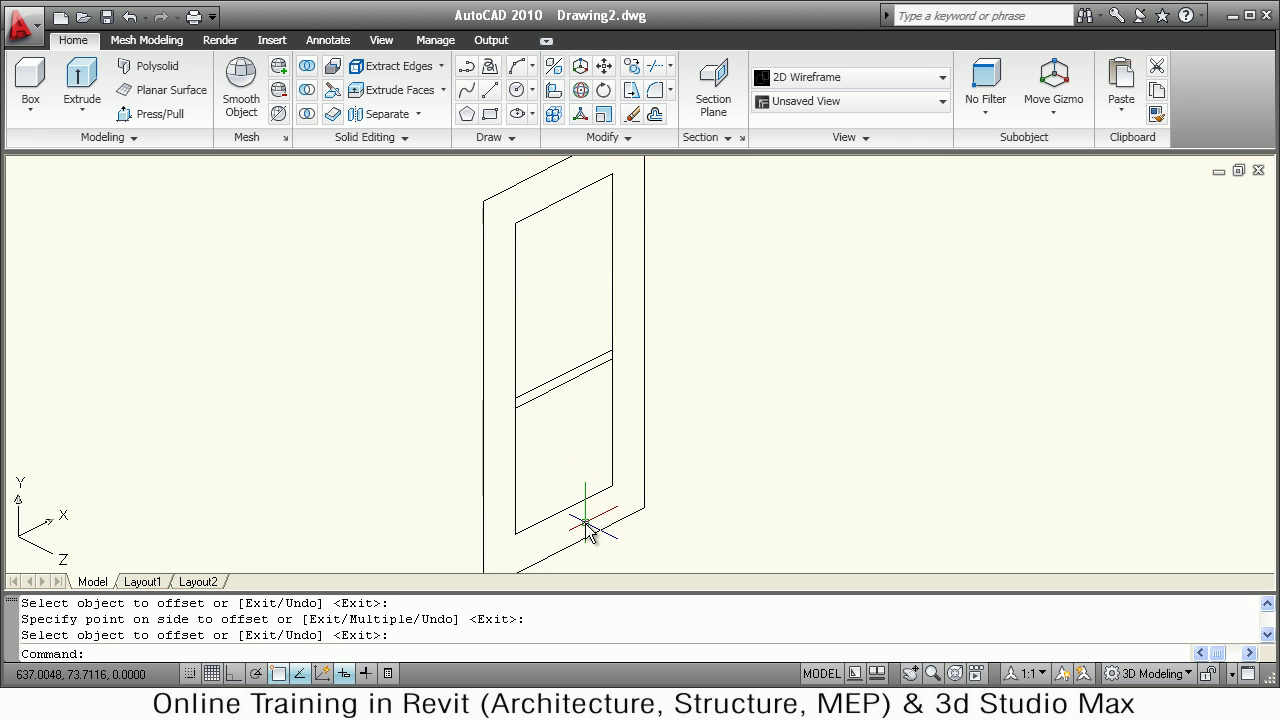
scroll(592, 520, down, 2)
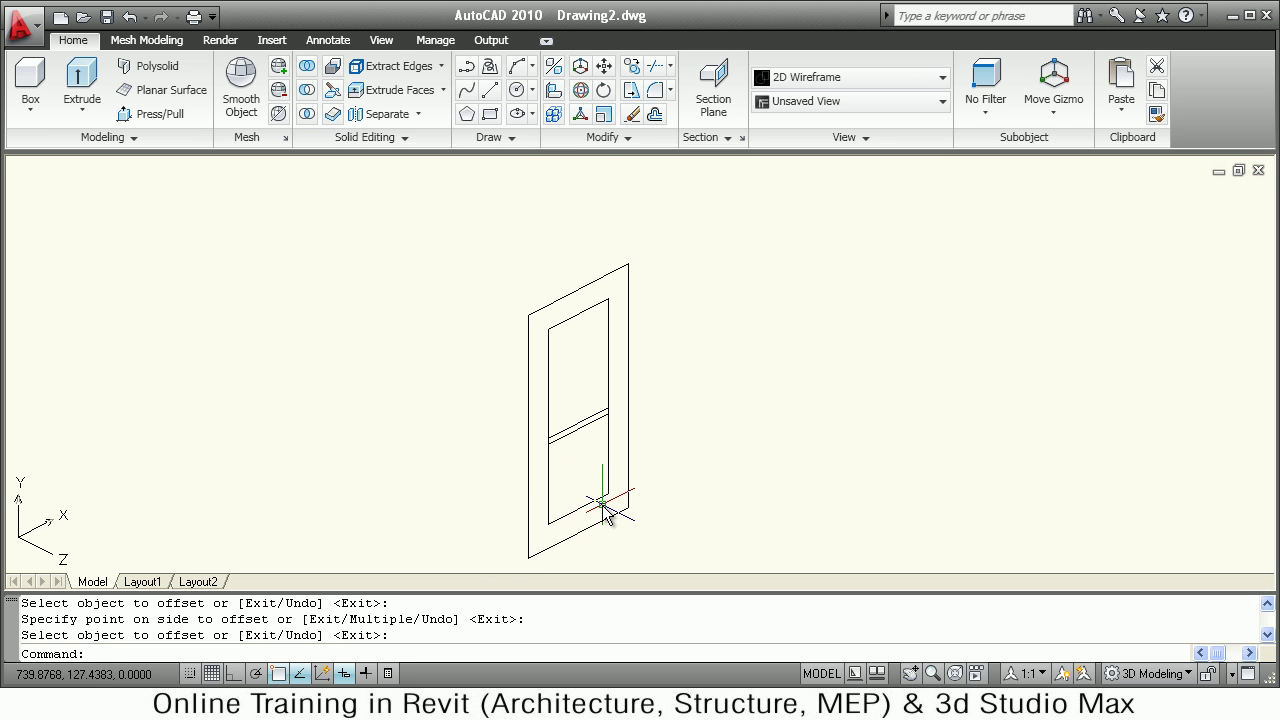
click(142, 116)
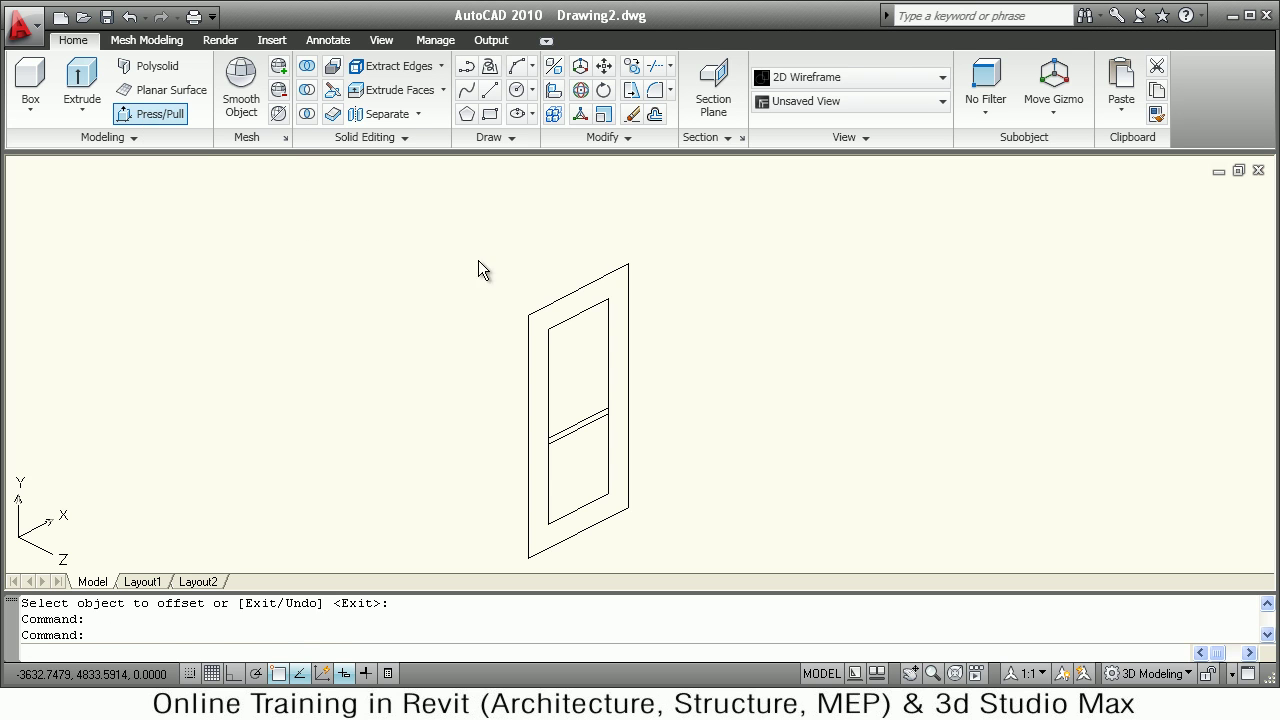
click(594, 298)
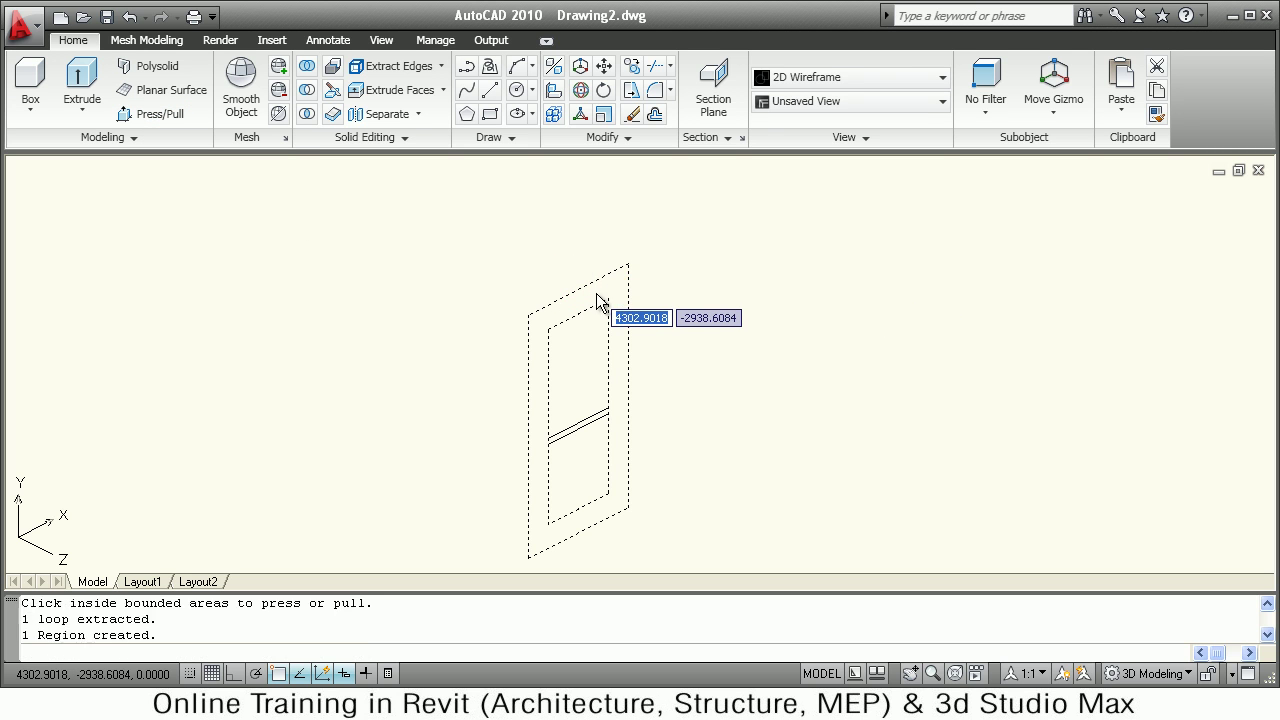
text(50)
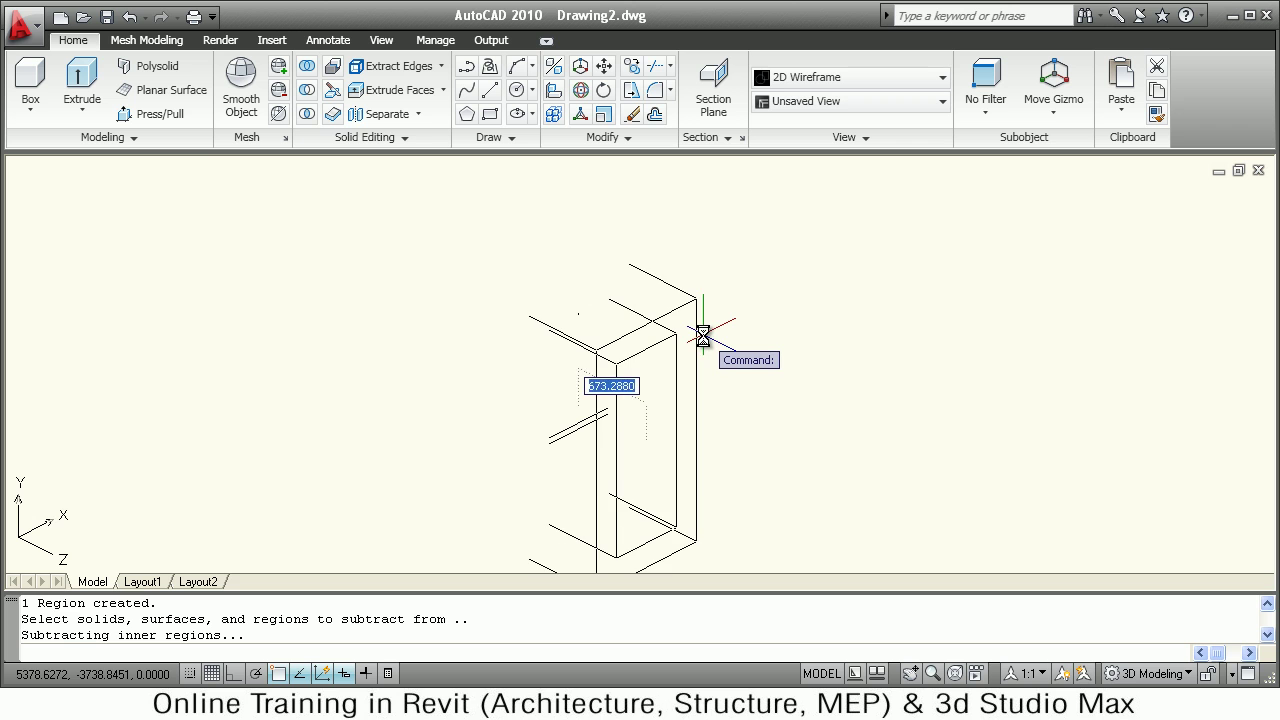
key(Return)
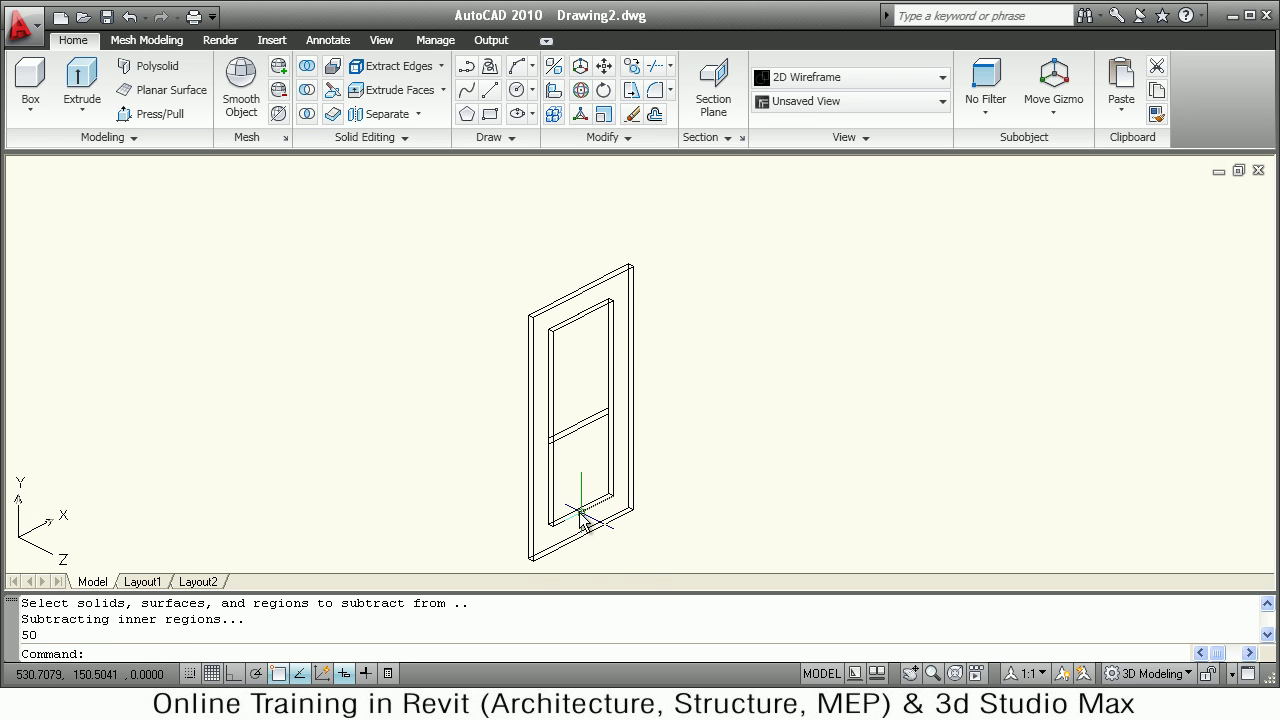
Change the visual style of the view to Conceptual.
click(853, 84)
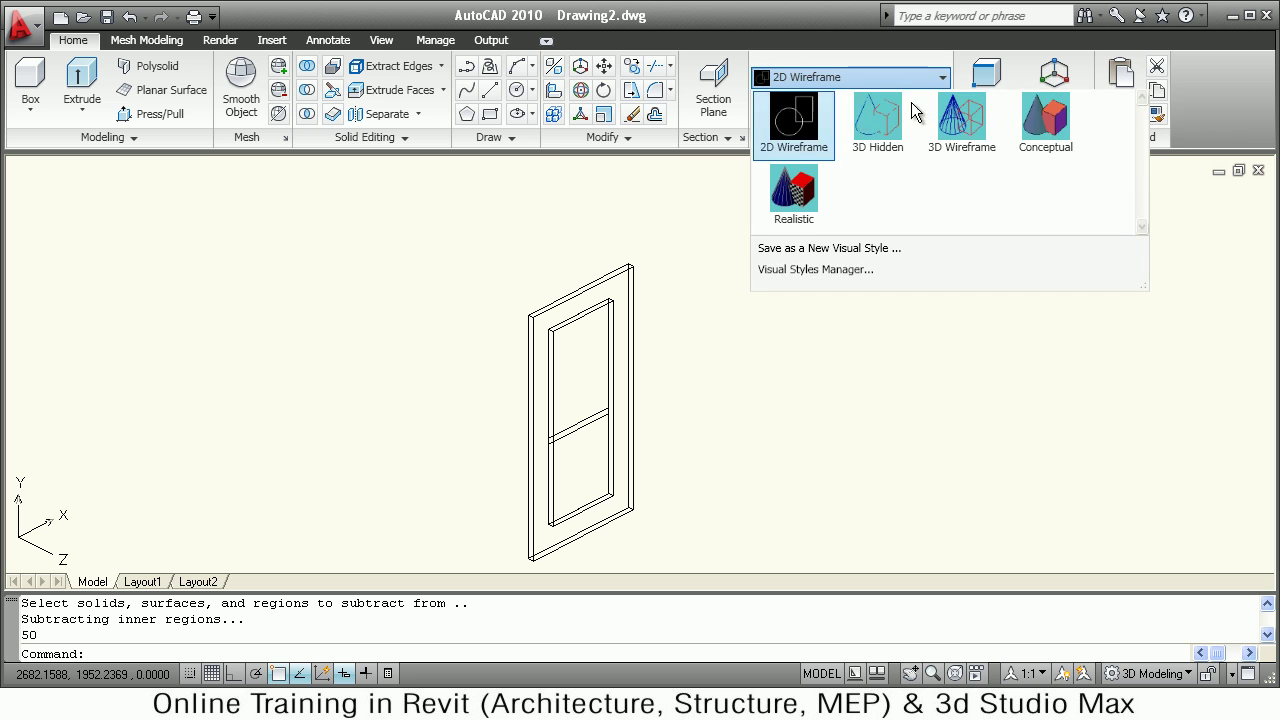
click(1045, 120)
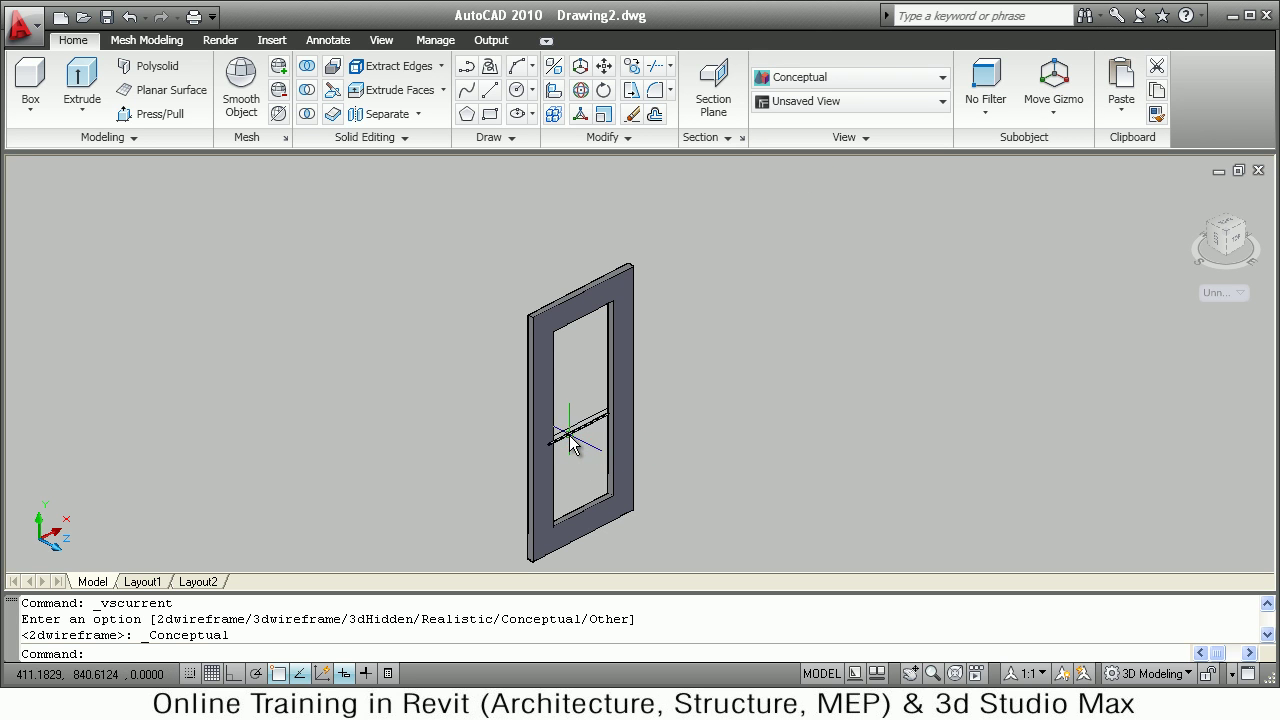
scroll(577, 455, up, 1)
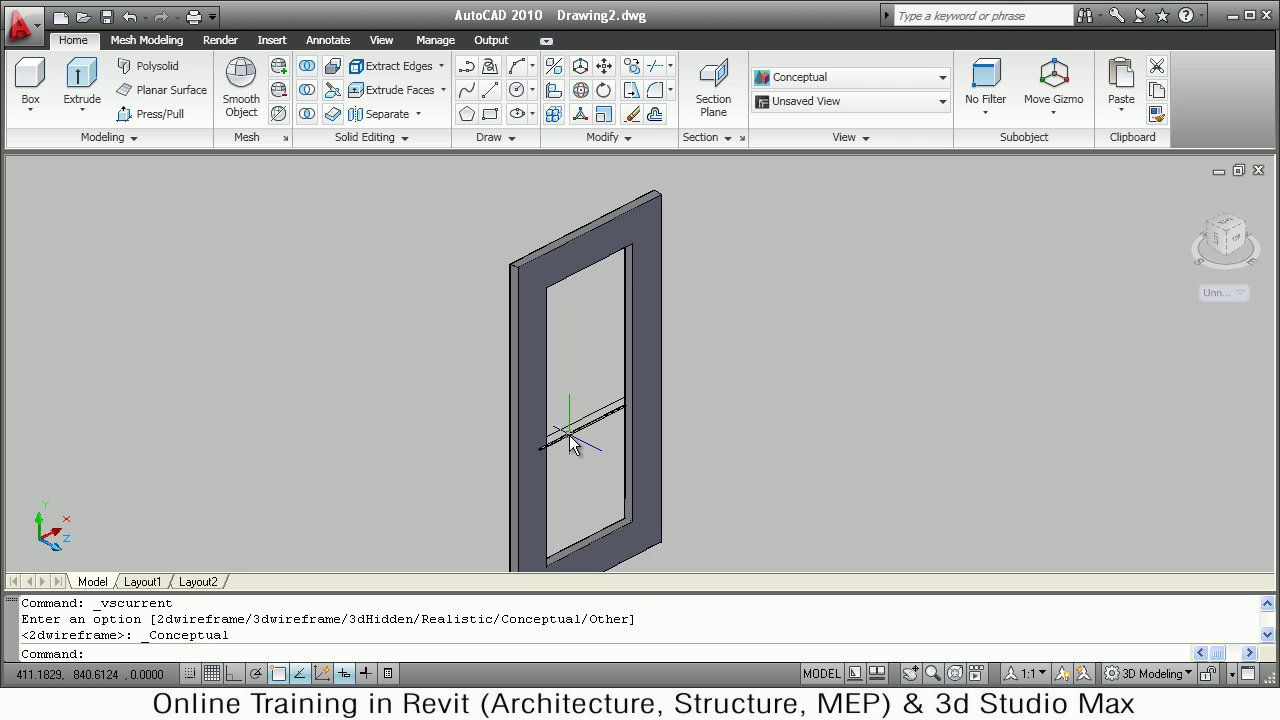
Press/Pull the upper opening above the middle rail by 25 to form the upper panel.
click(170, 116)
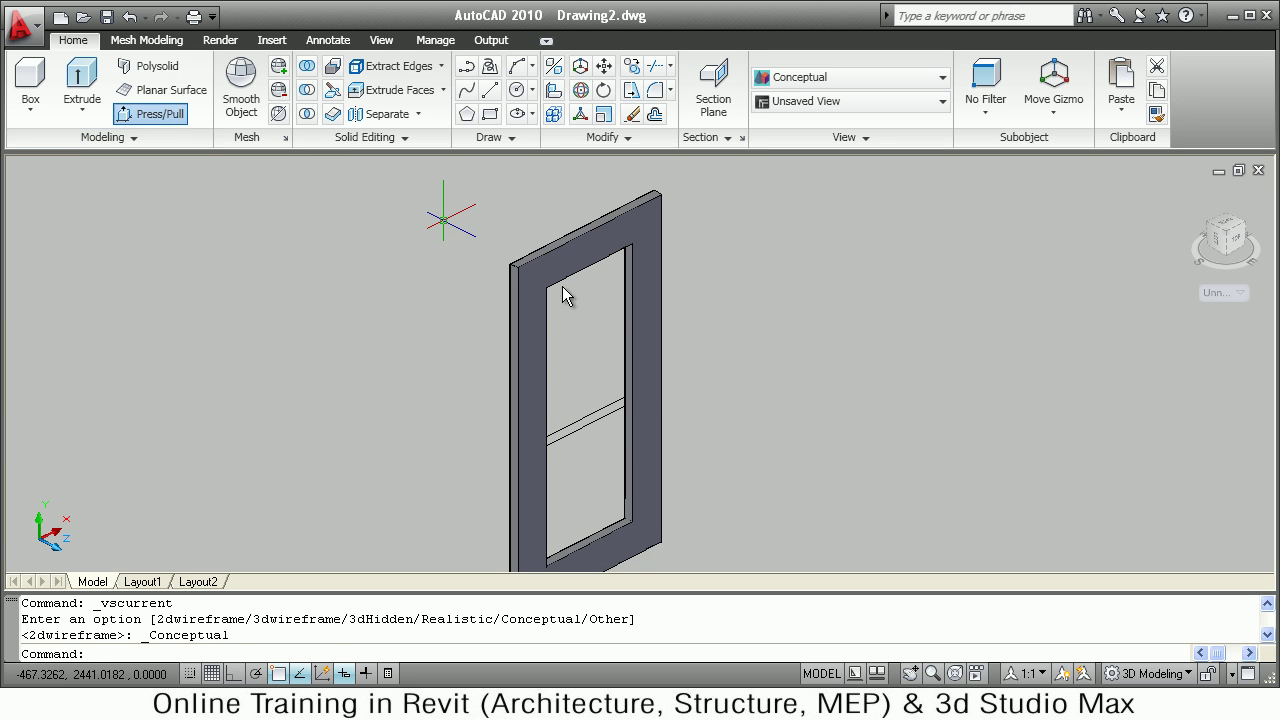
click(580, 375)
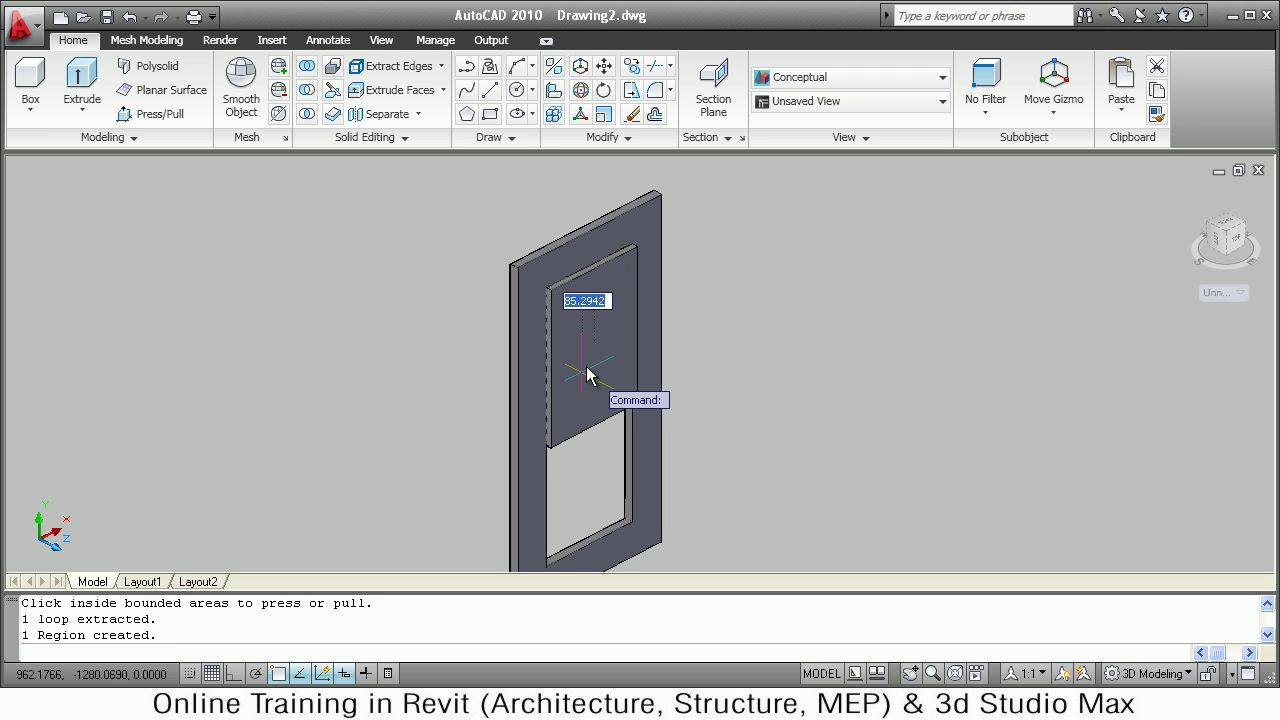
text(25)
key(Return)
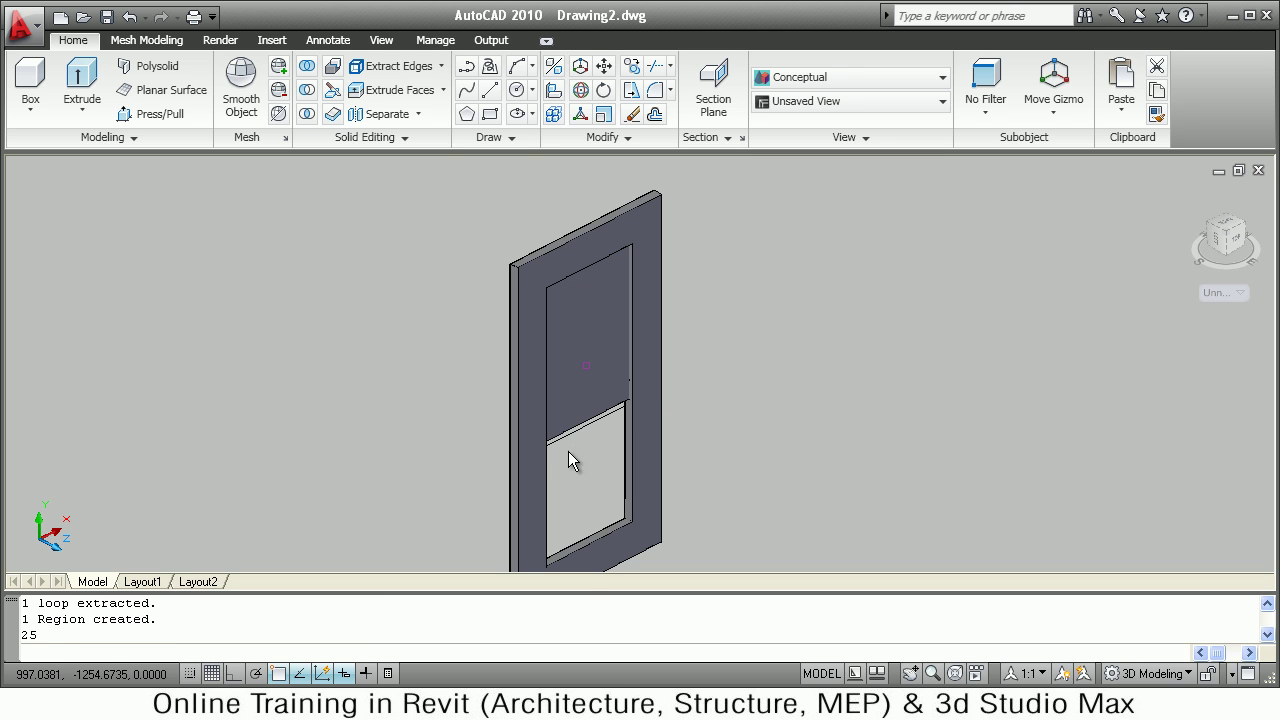
Press/Pull the narrow strip between the two horizontal lines by 50 to form the middle rail.
click(585, 562)
scroll(595, 510, up, 5)
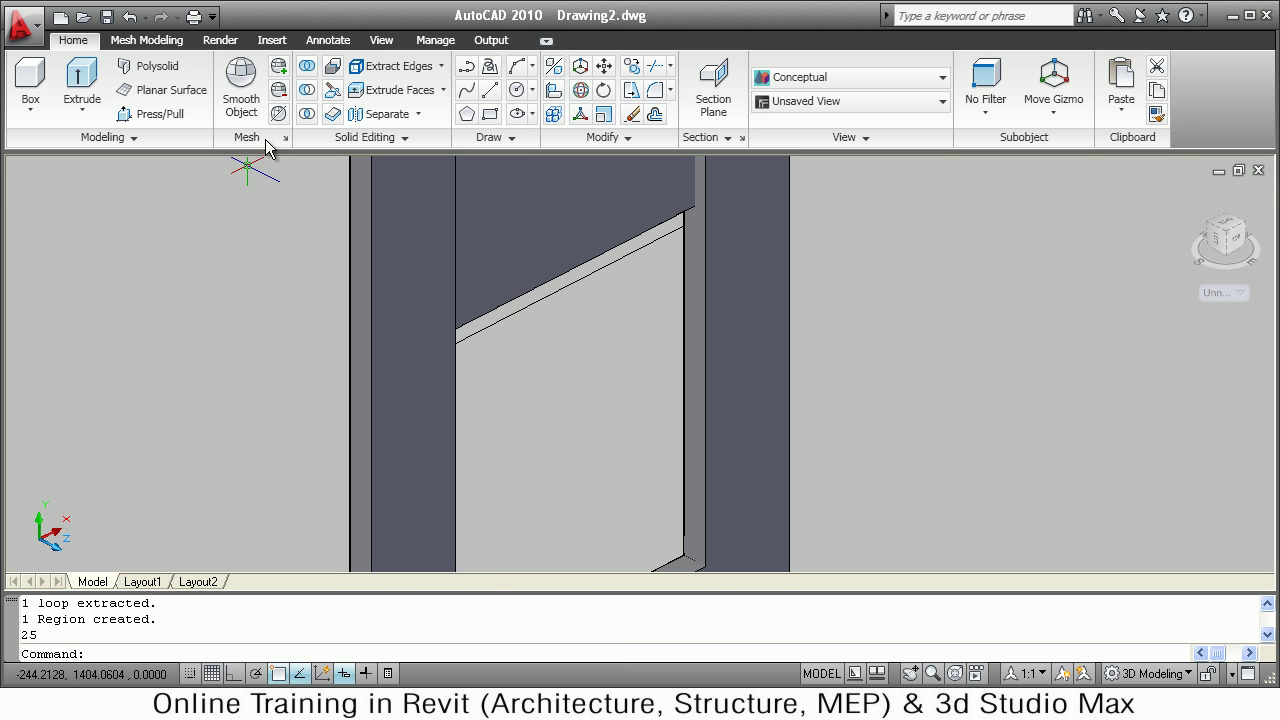
click(145, 116)
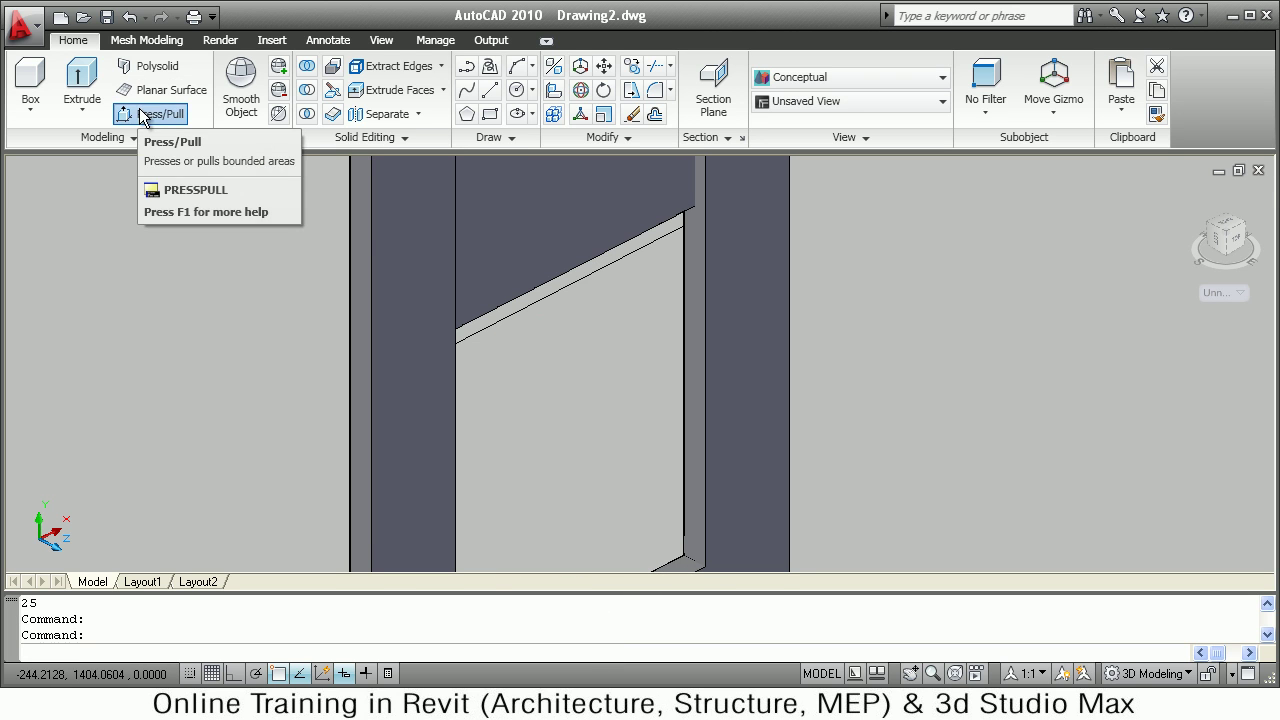
click(601, 268)
click(669, 290)
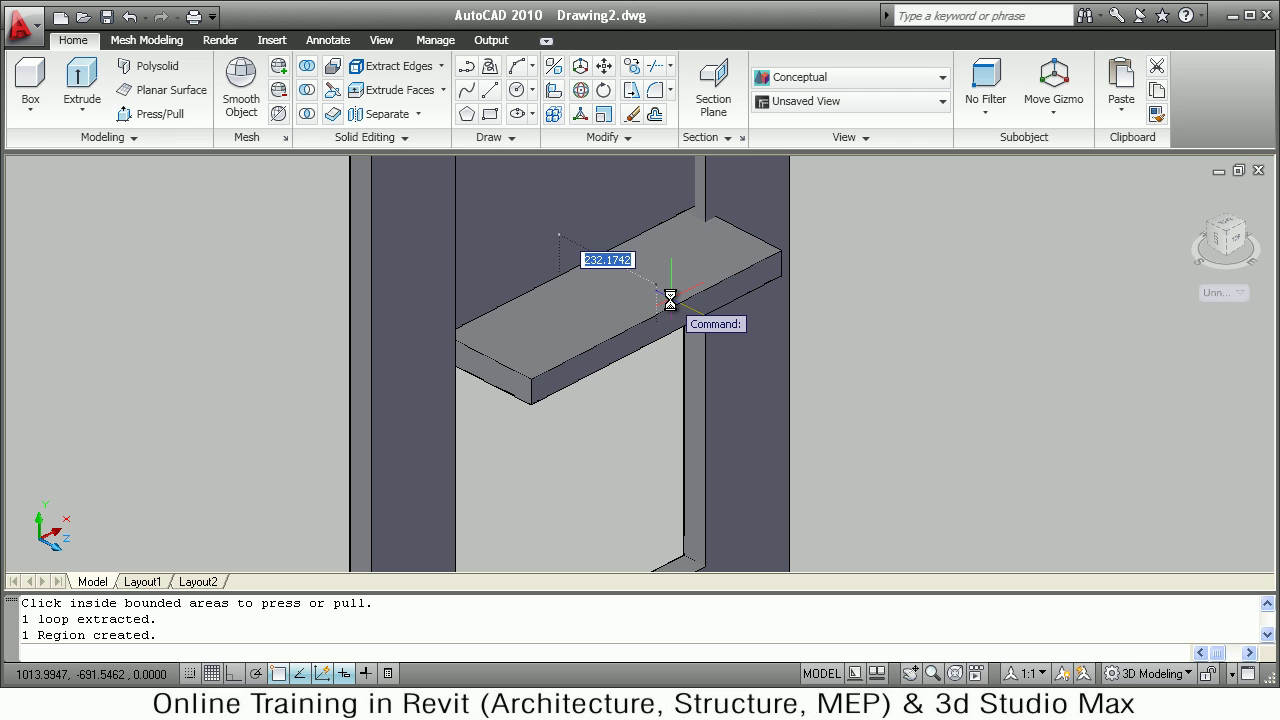
text(50)
key(Return)
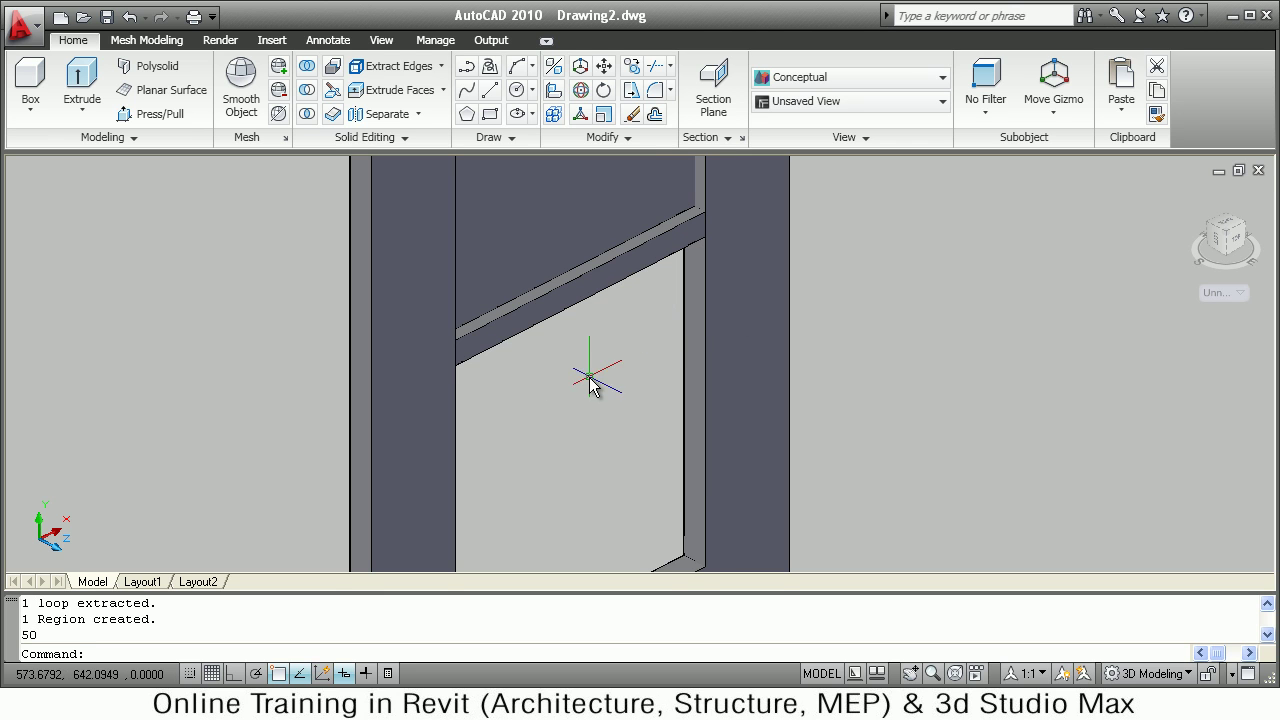
Try to form the lower panel by applying Press/Pull of 25 to the opening below the middle rail.
scroll(589, 385, down, 1)
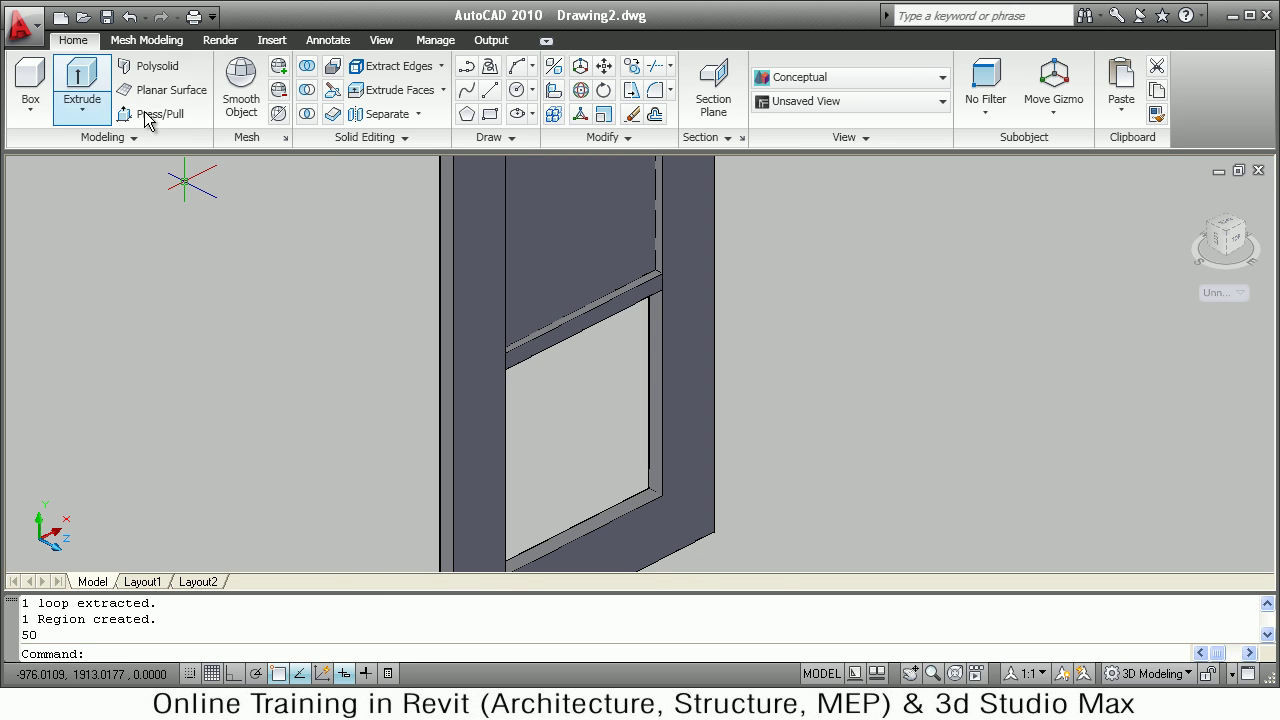
key(Escape)
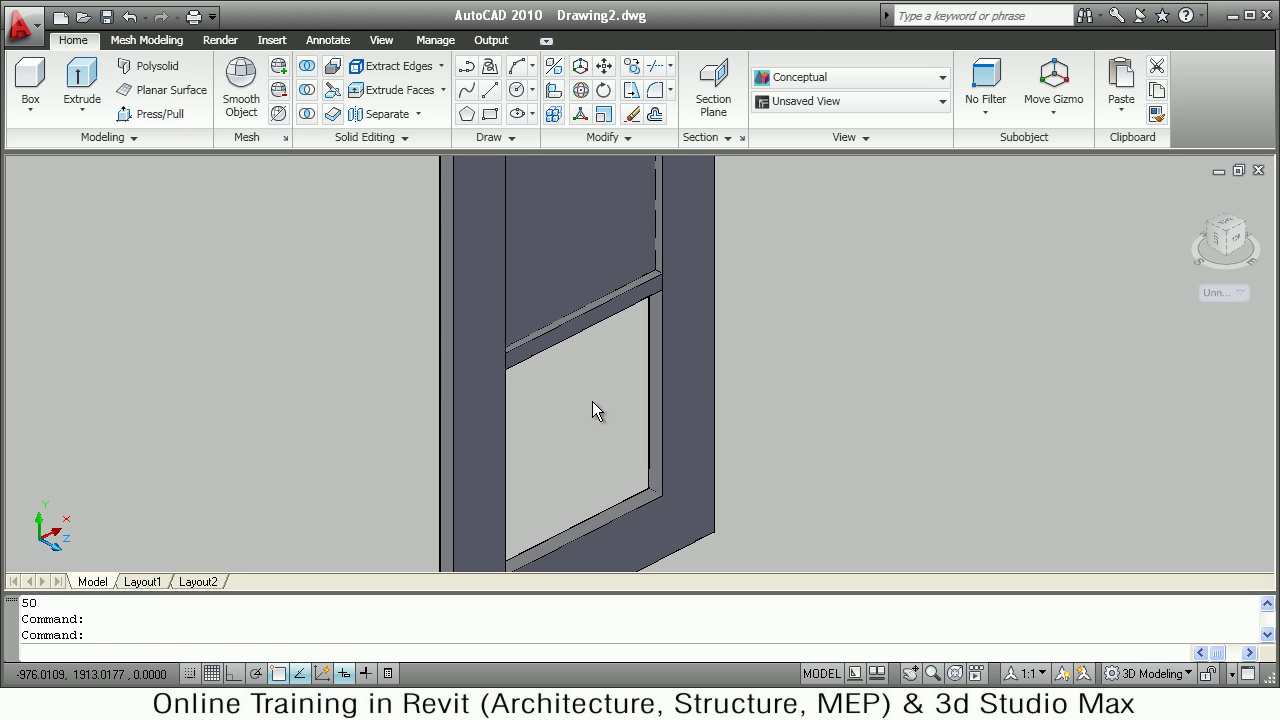
click(565, 386)
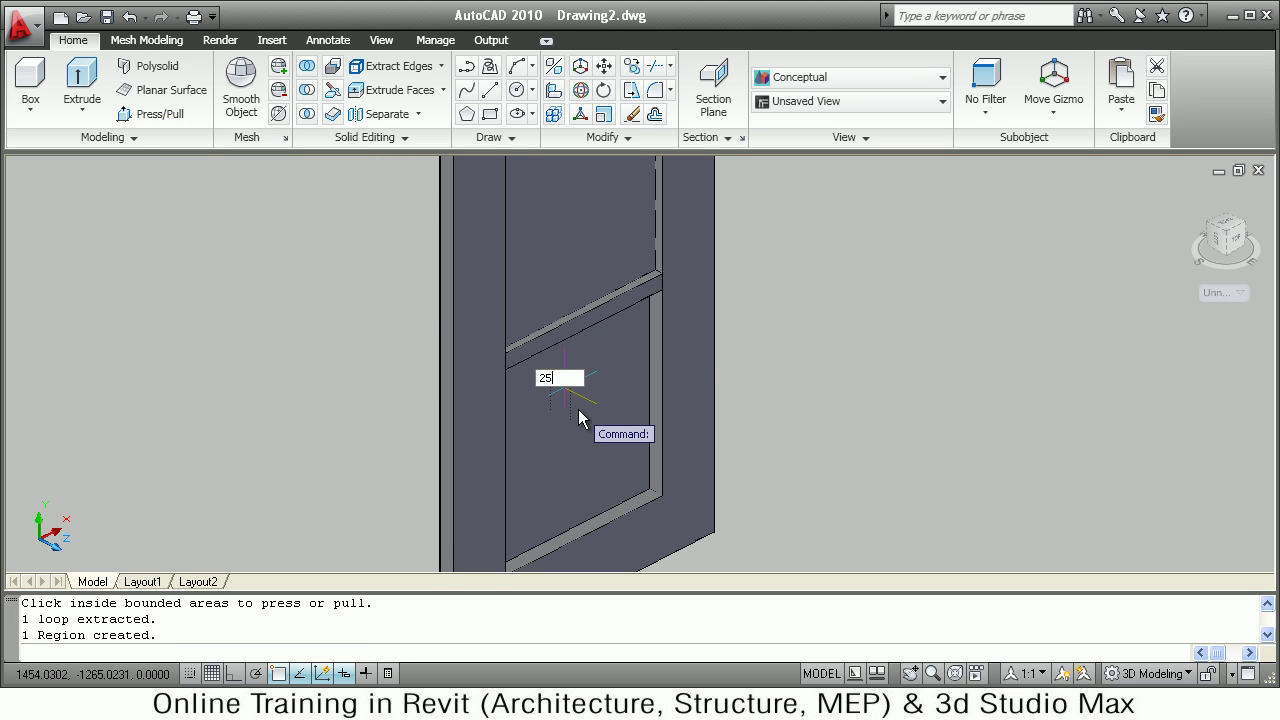
key(Return)
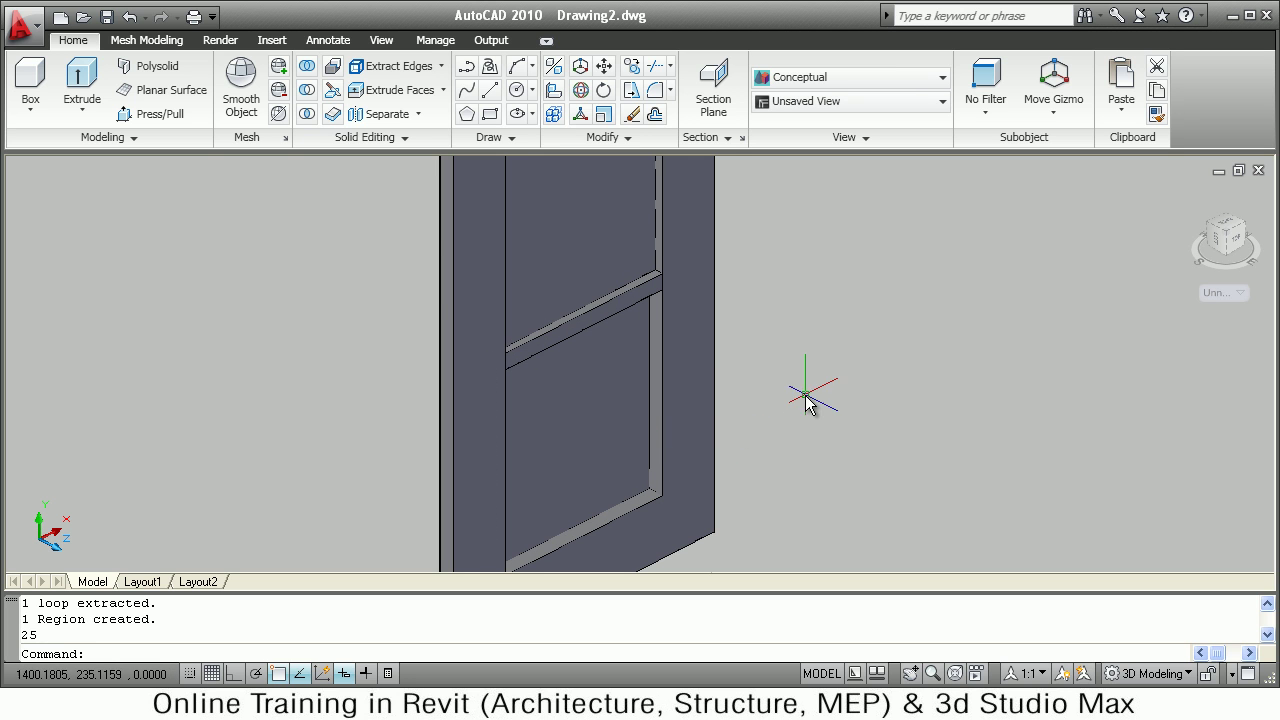
Inspect the door from its back side, and undo the lower panel's Press/Pull.
mouse_move(590, 368)
shift+middle_down()
mouse_move(486, 343)
mouse_move(608, 350)
shift+middle_up()
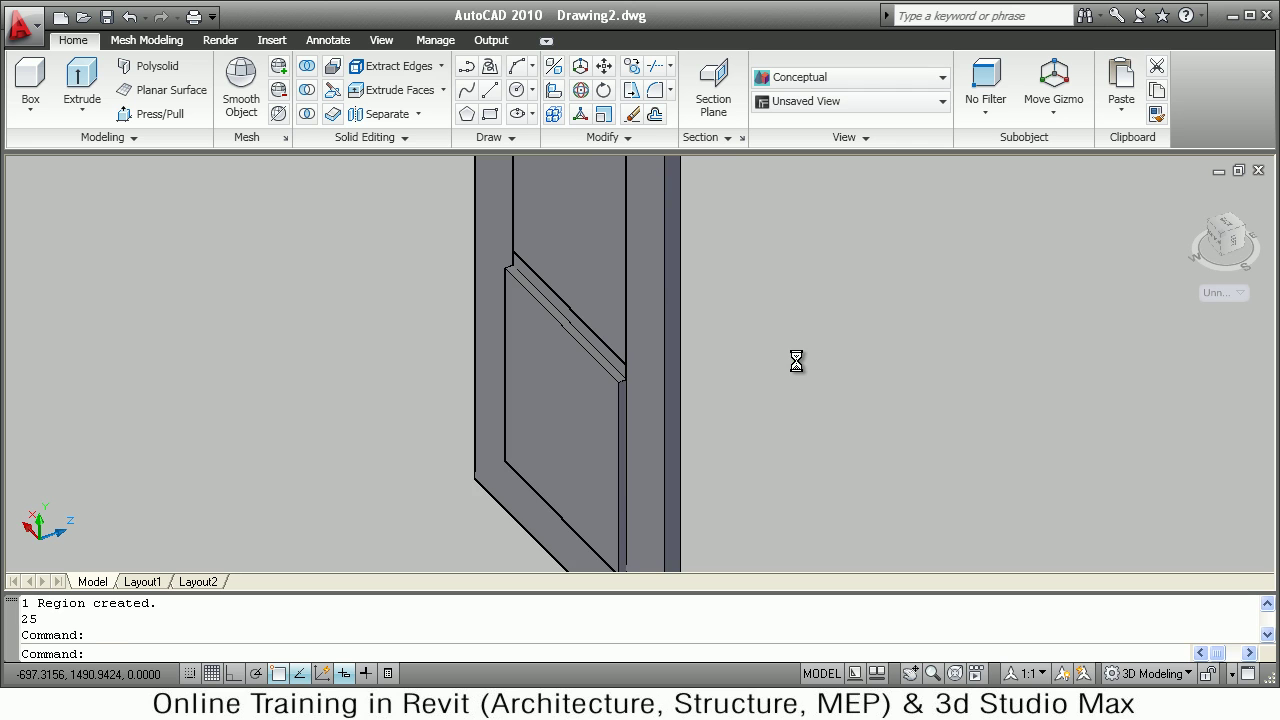
key(ctrl+z)
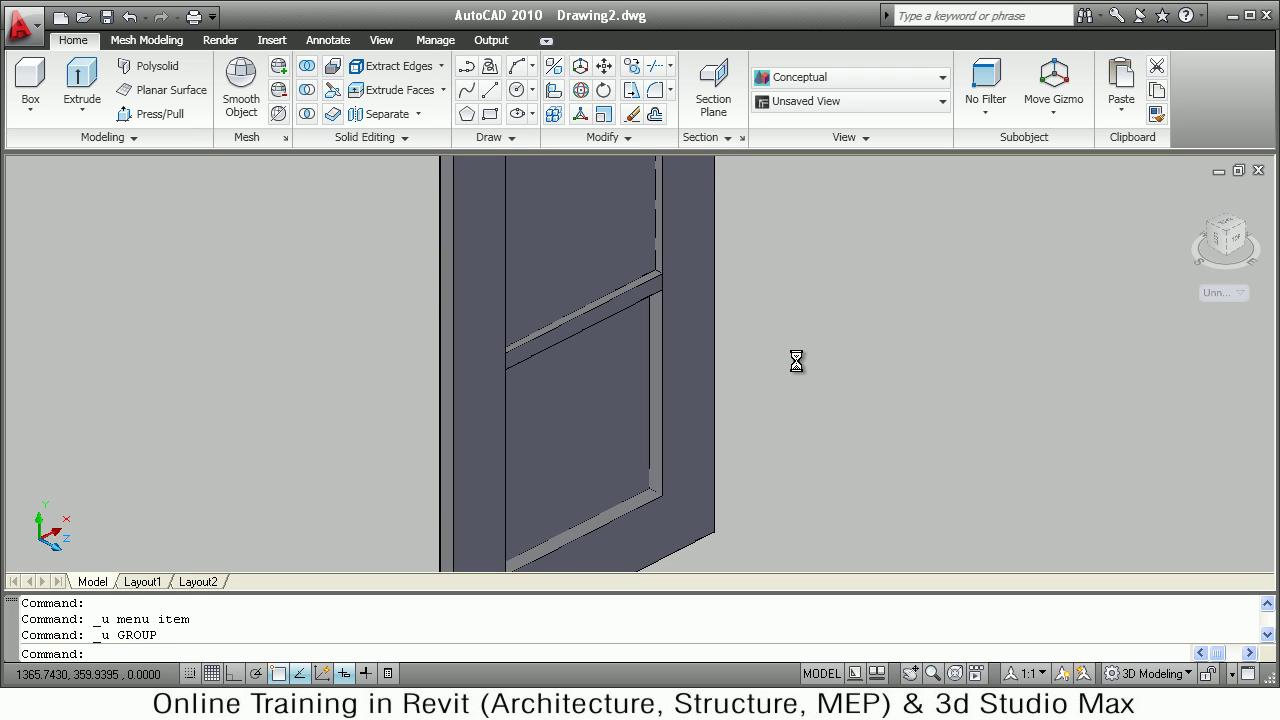
key(ctrl+z)
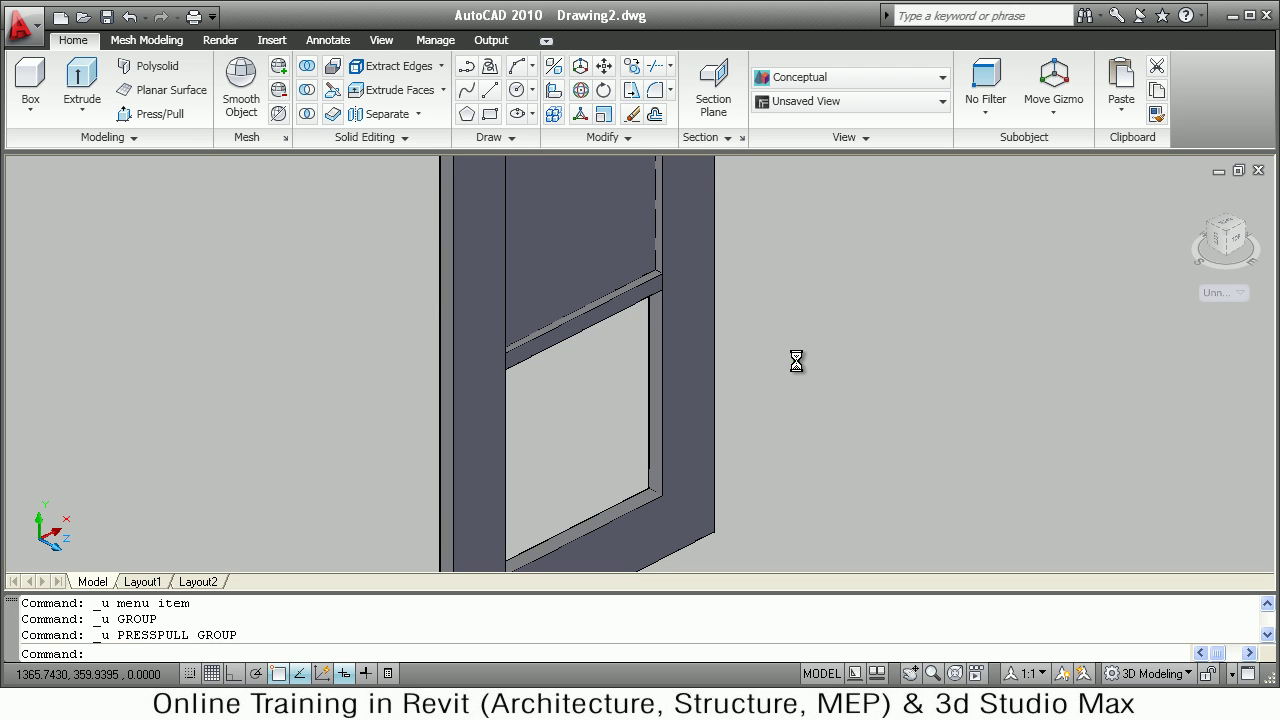
Press/Pull the opening below the middle rail by 25 to form the lower panel.
click(129, 118)
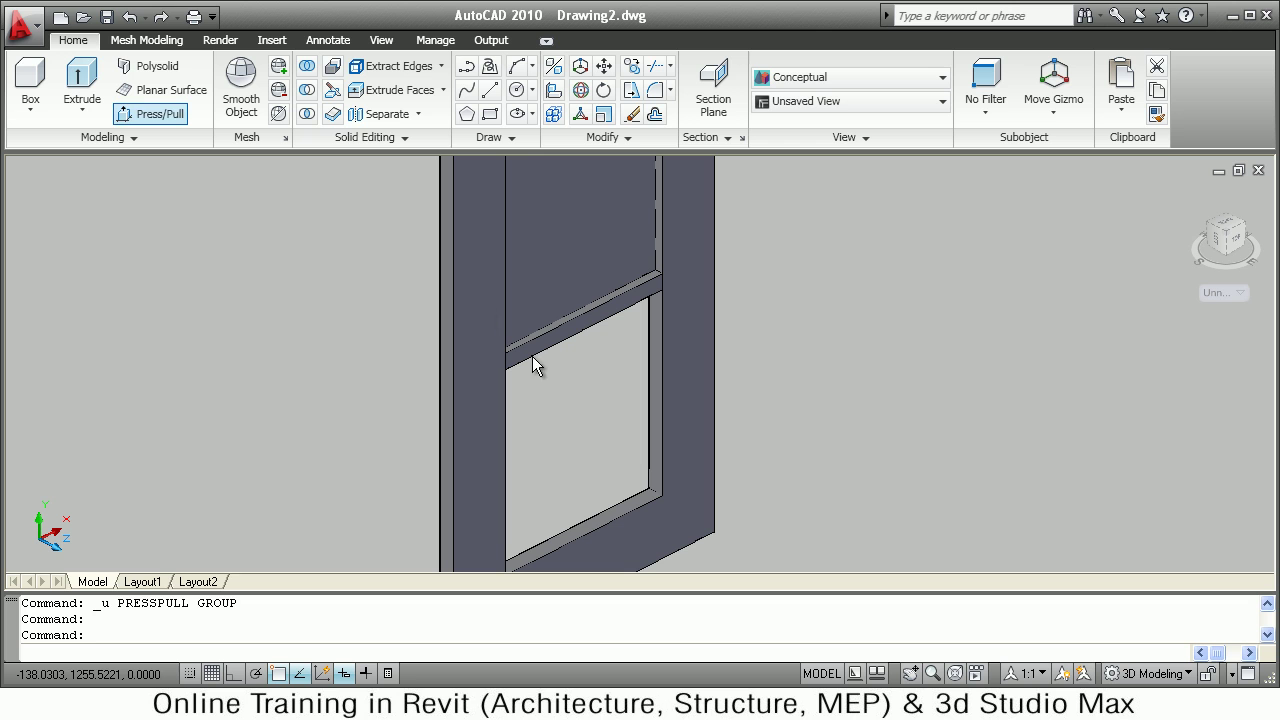
click(568, 411)
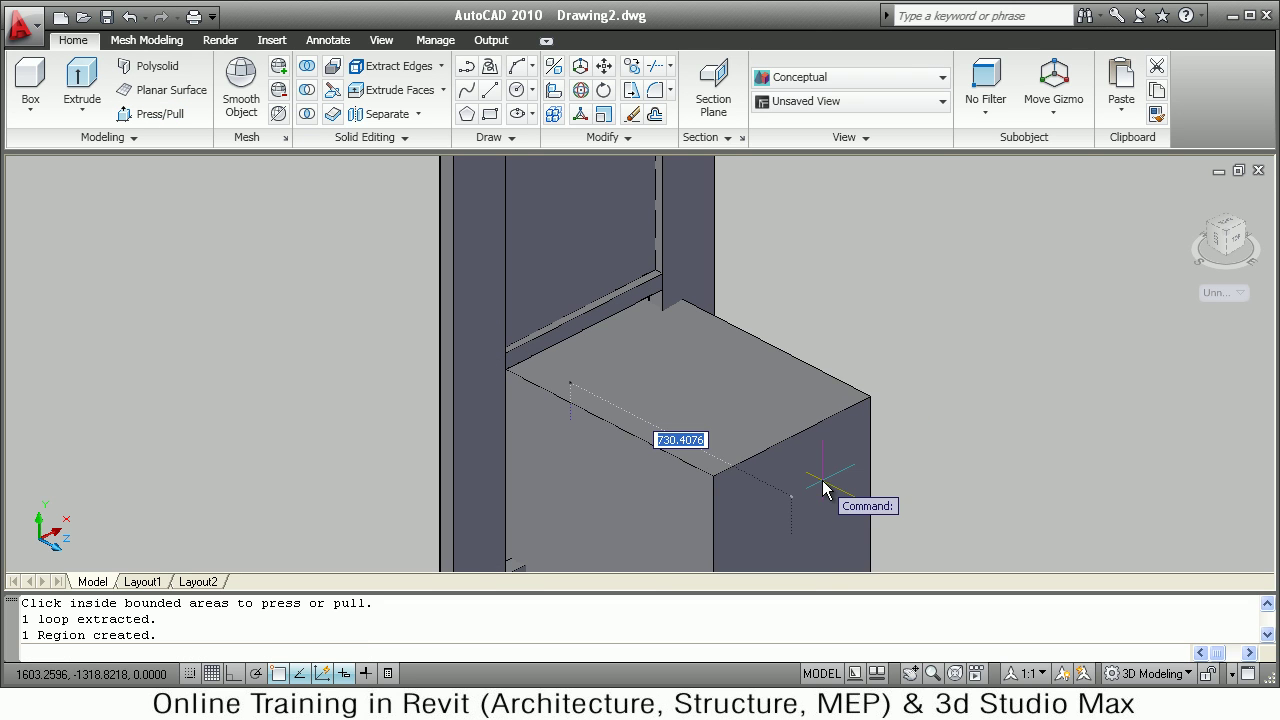
text(25)
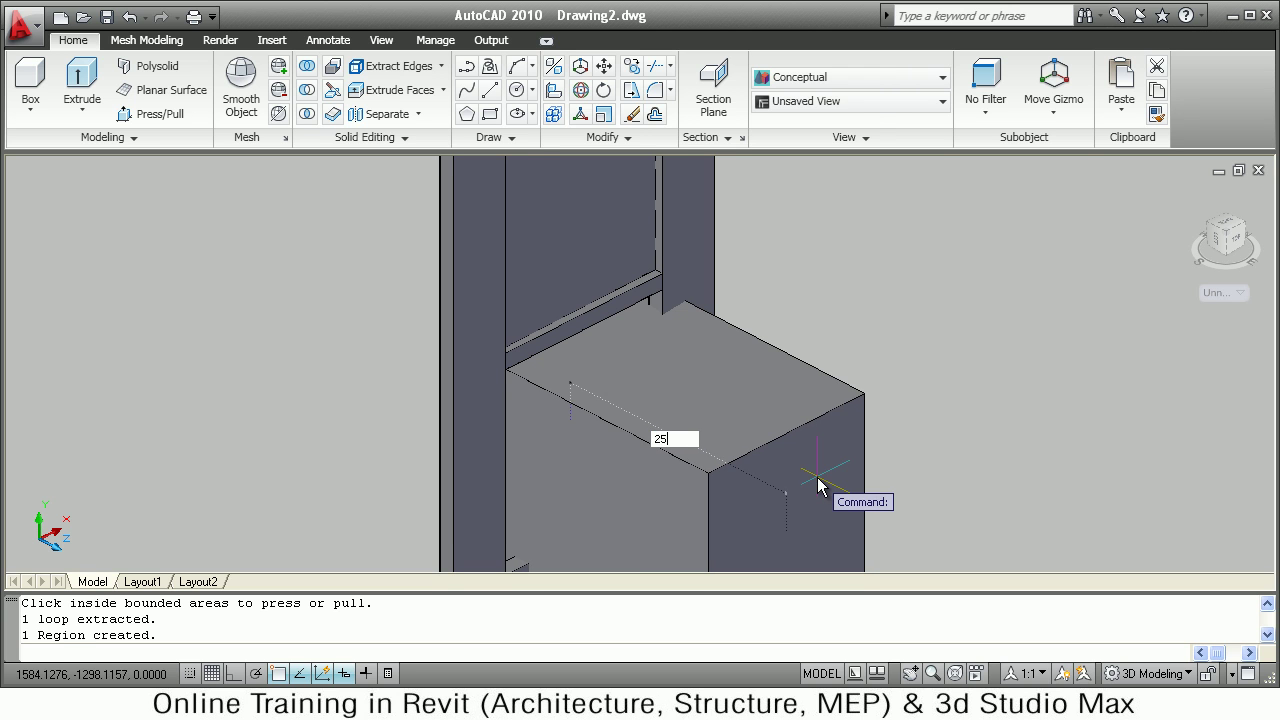
key(Return)
scroll(653, 320, down, 2)
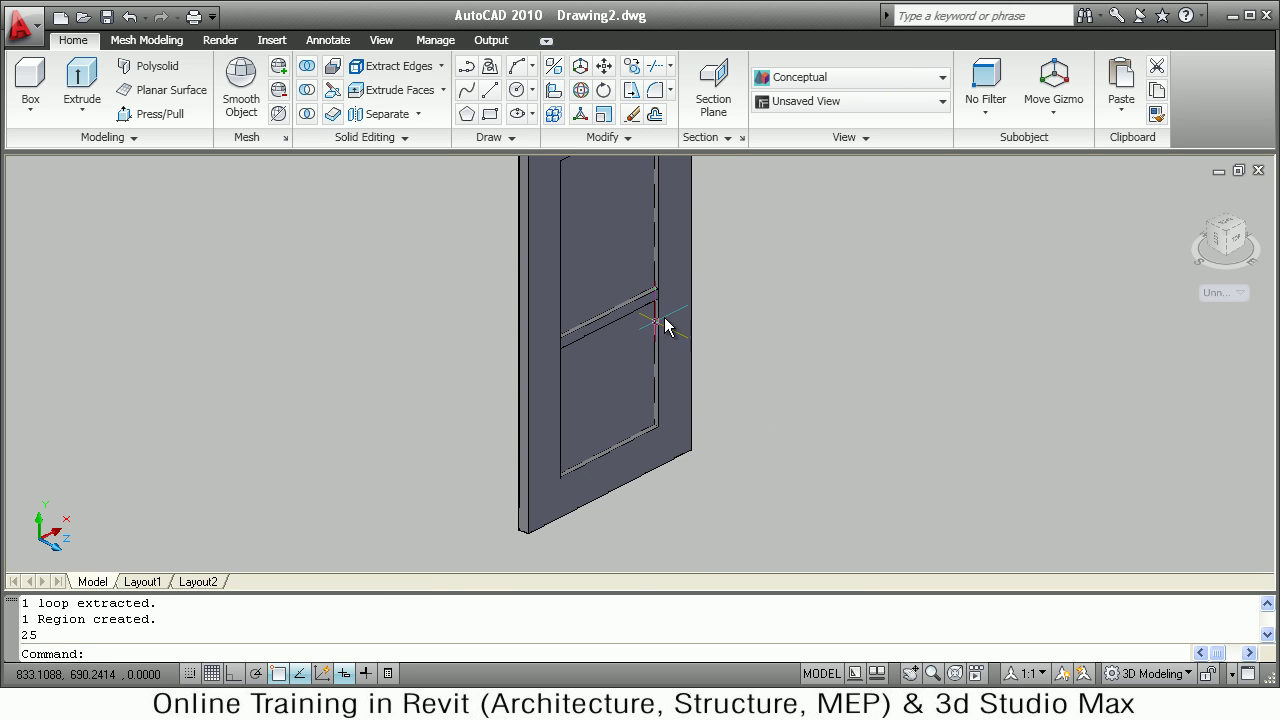
scroll(691, 277, down, 2)
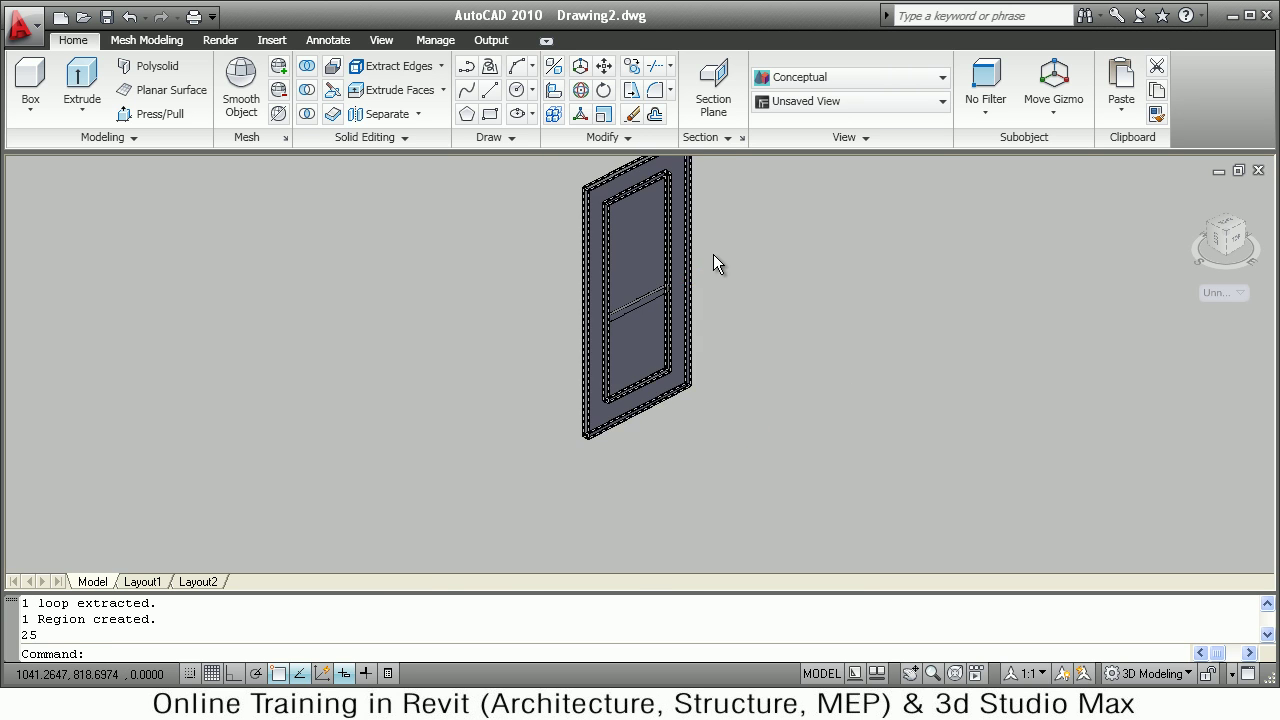
Union the frame, middle rail and both panels into one solid door.
middle_drag(655, 268, 652, 302)
click(648, 288)
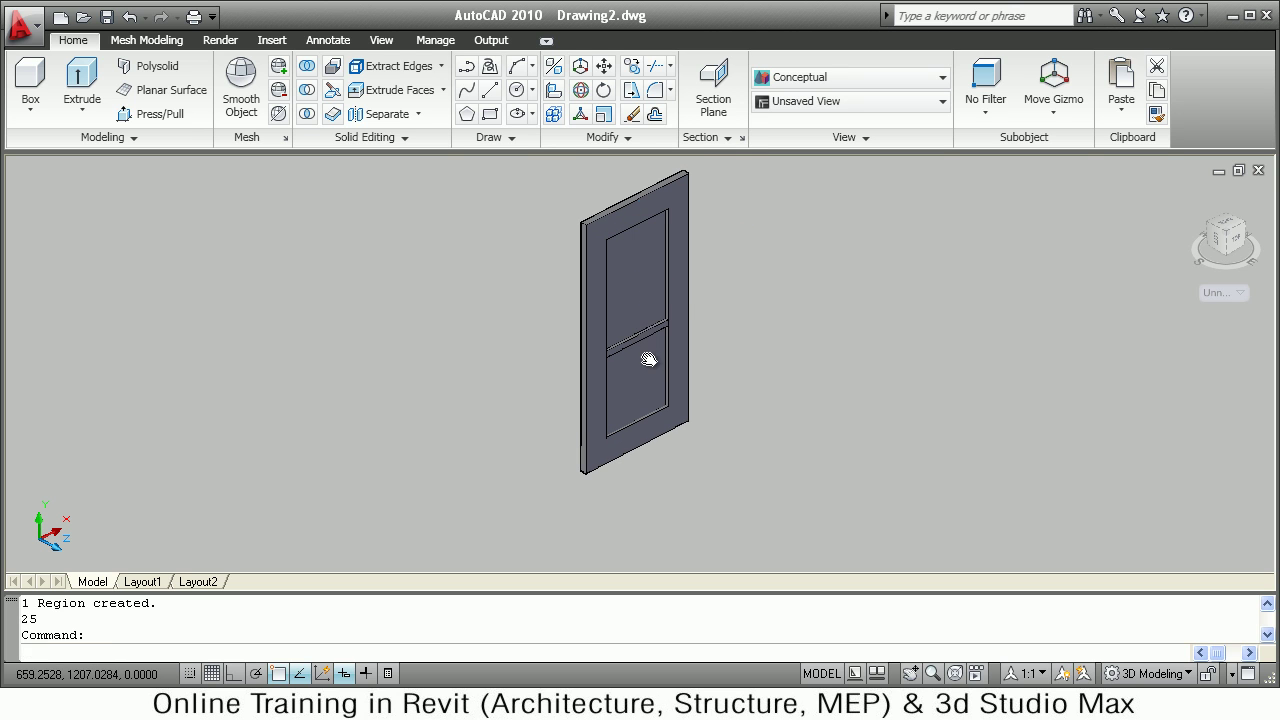
click(648, 371)
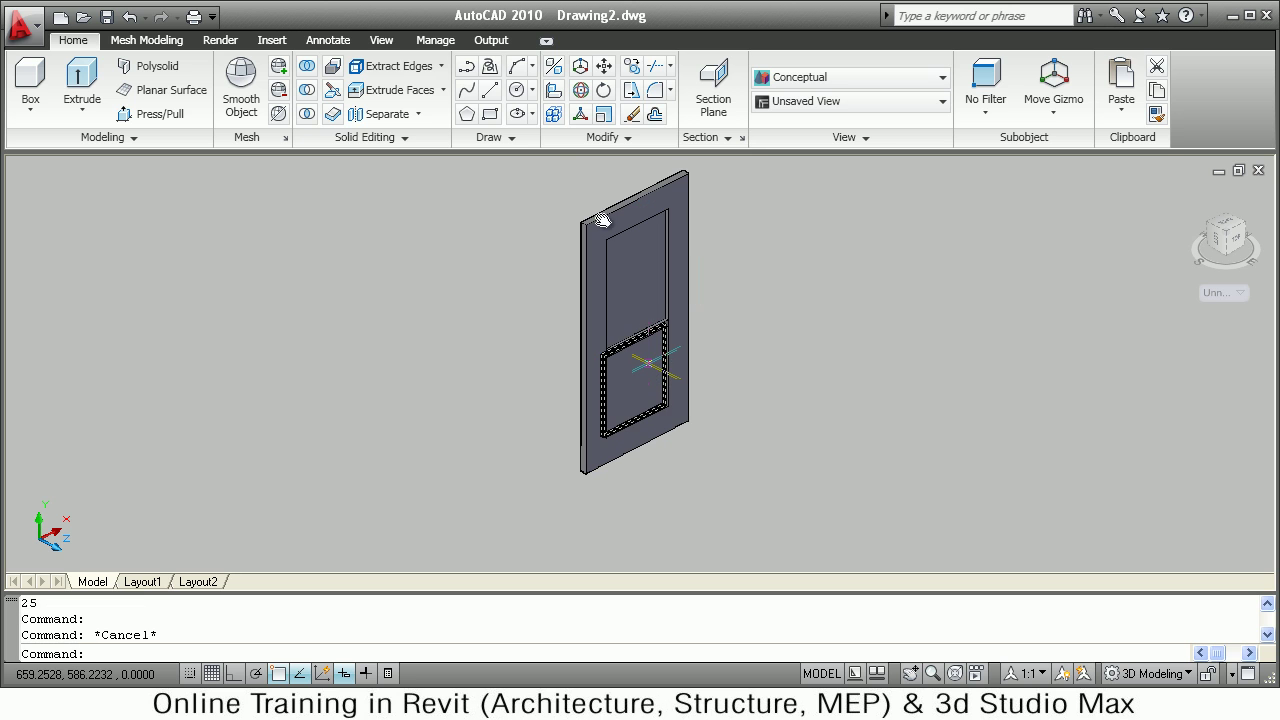
click(306, 68)
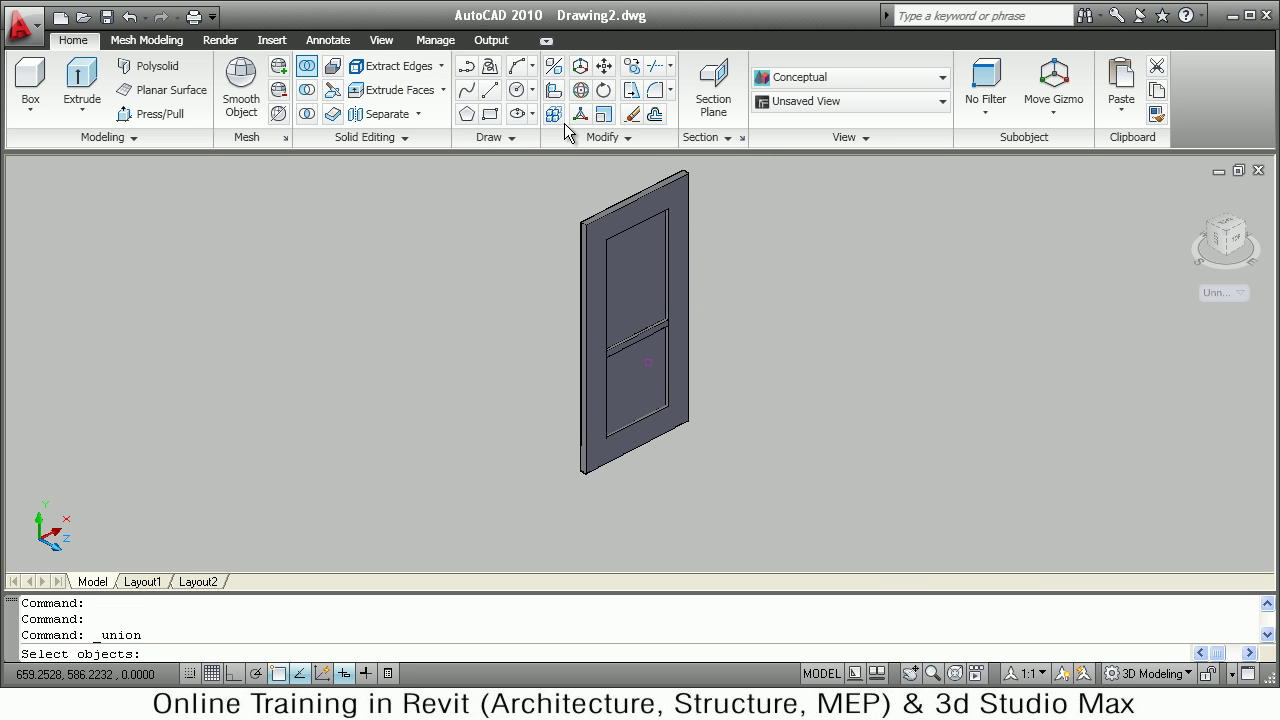
click(715, 182)
click(563, 467)
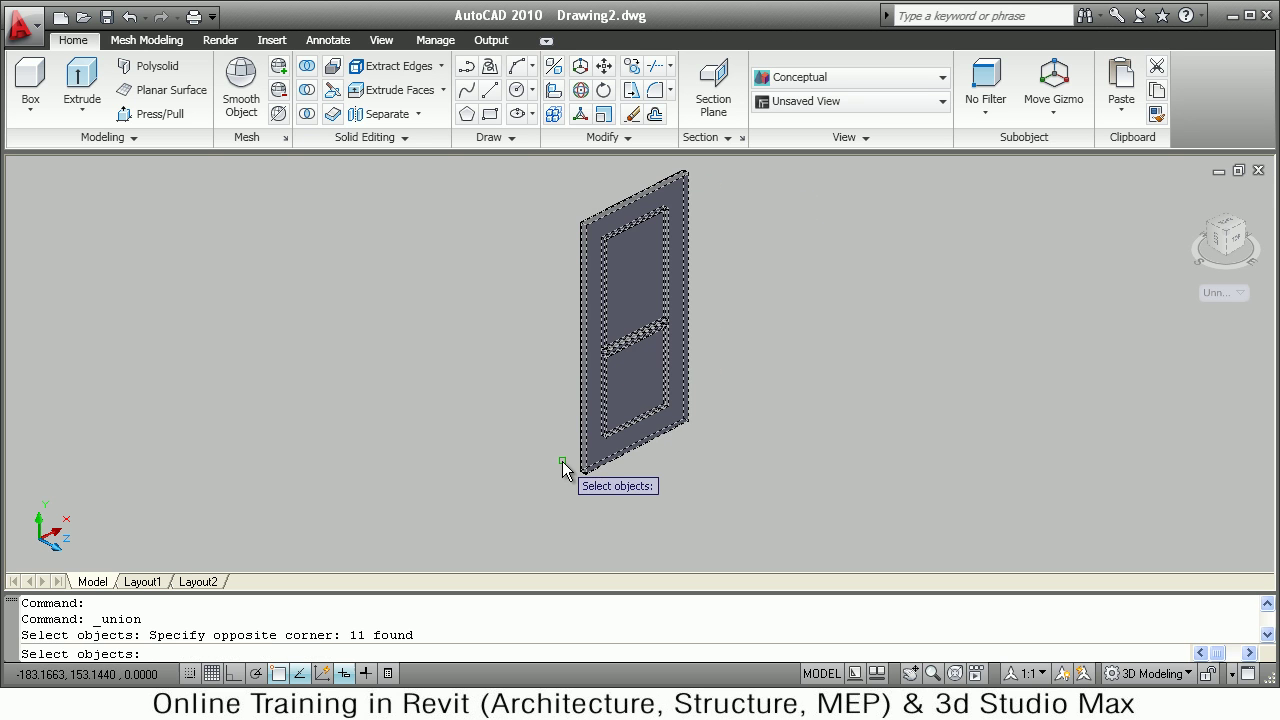
key(Return)
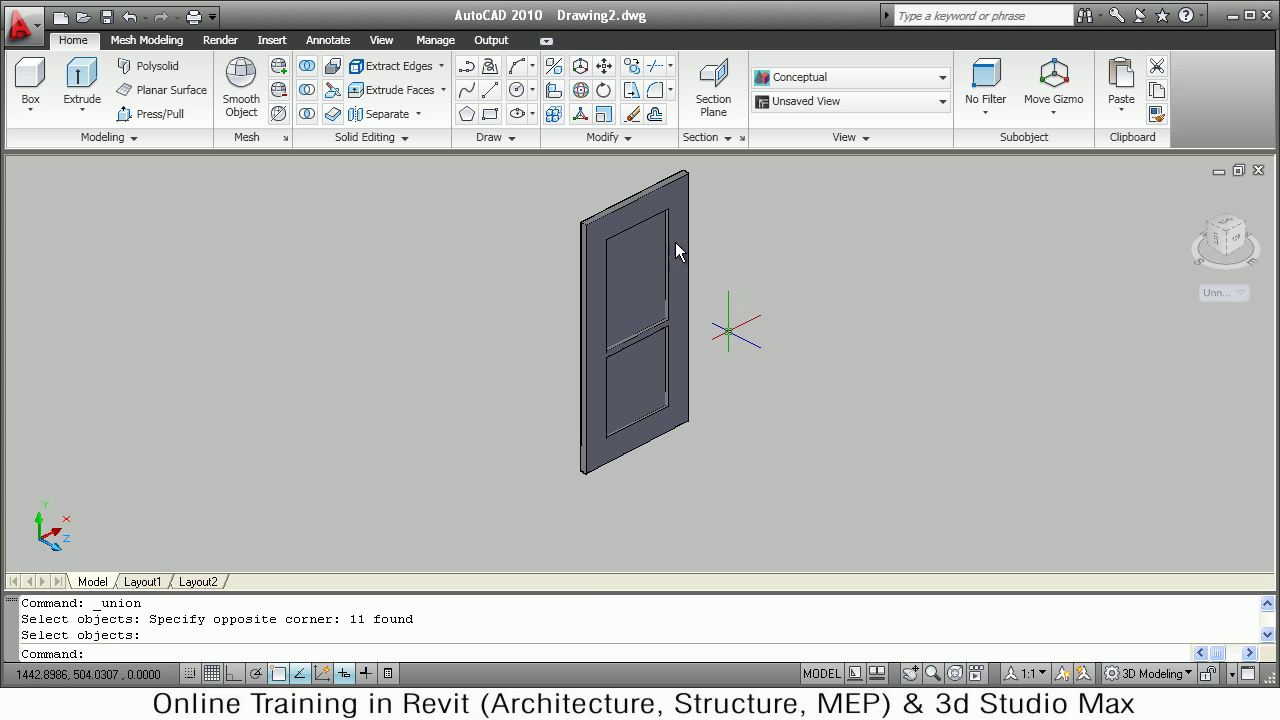
click(660, 220)
scroll(690, 211, up, 4)
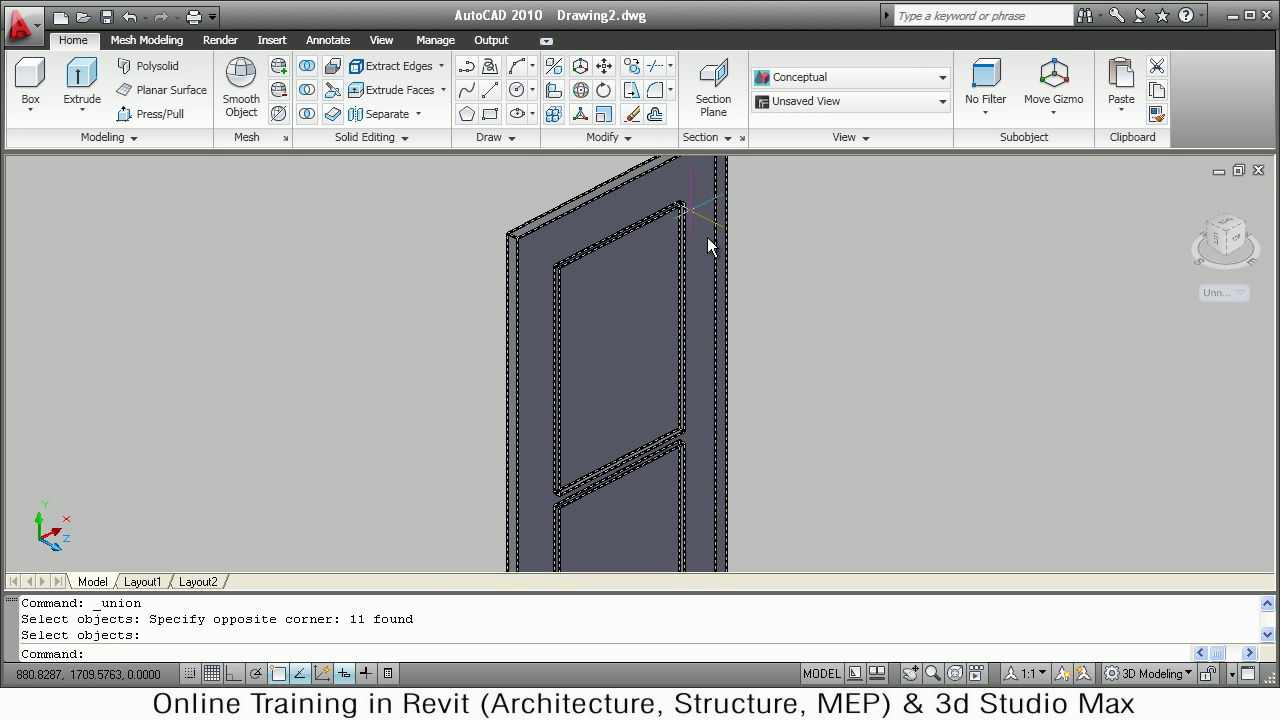
scroll(707, 248, up, 2)
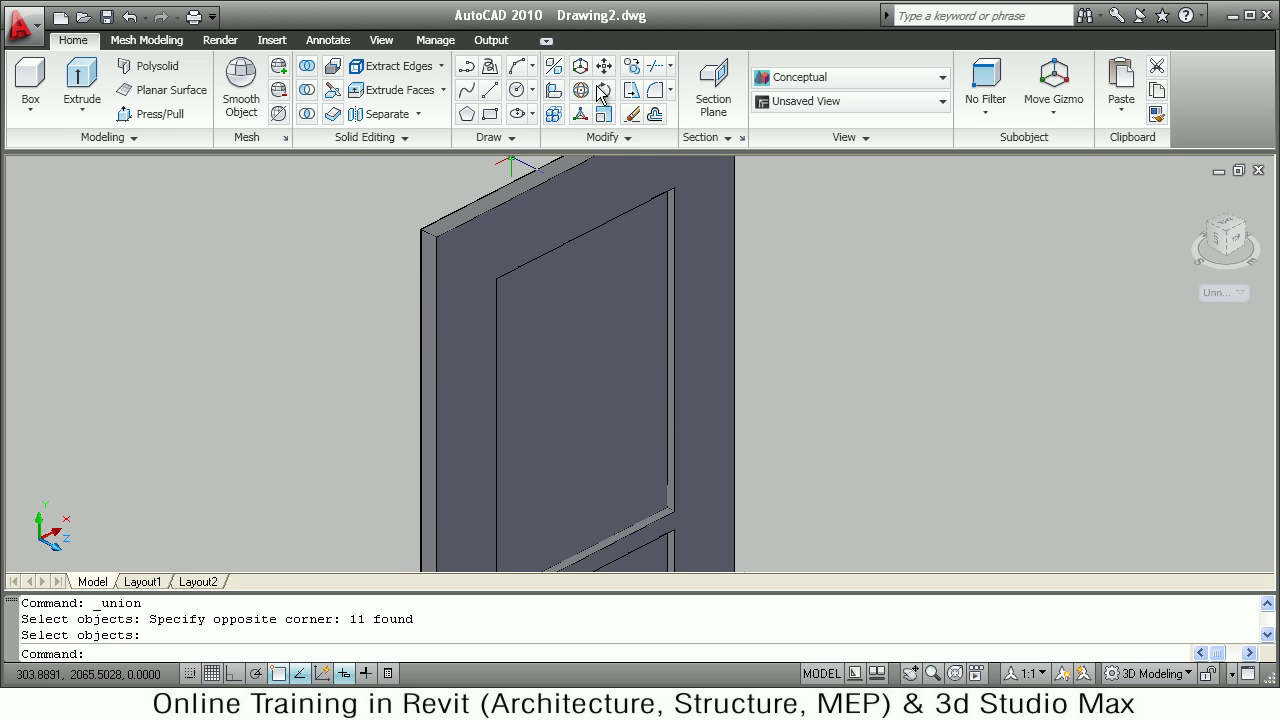
click(655, 91)
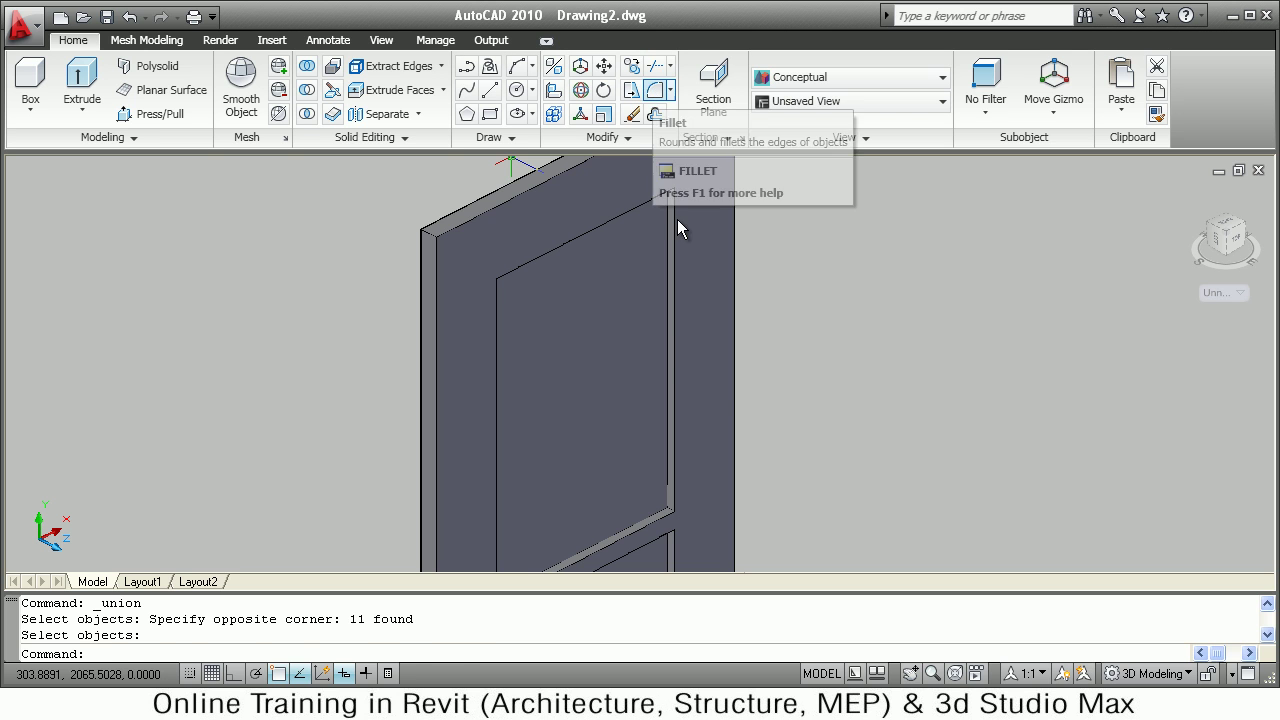
click(671, 365)
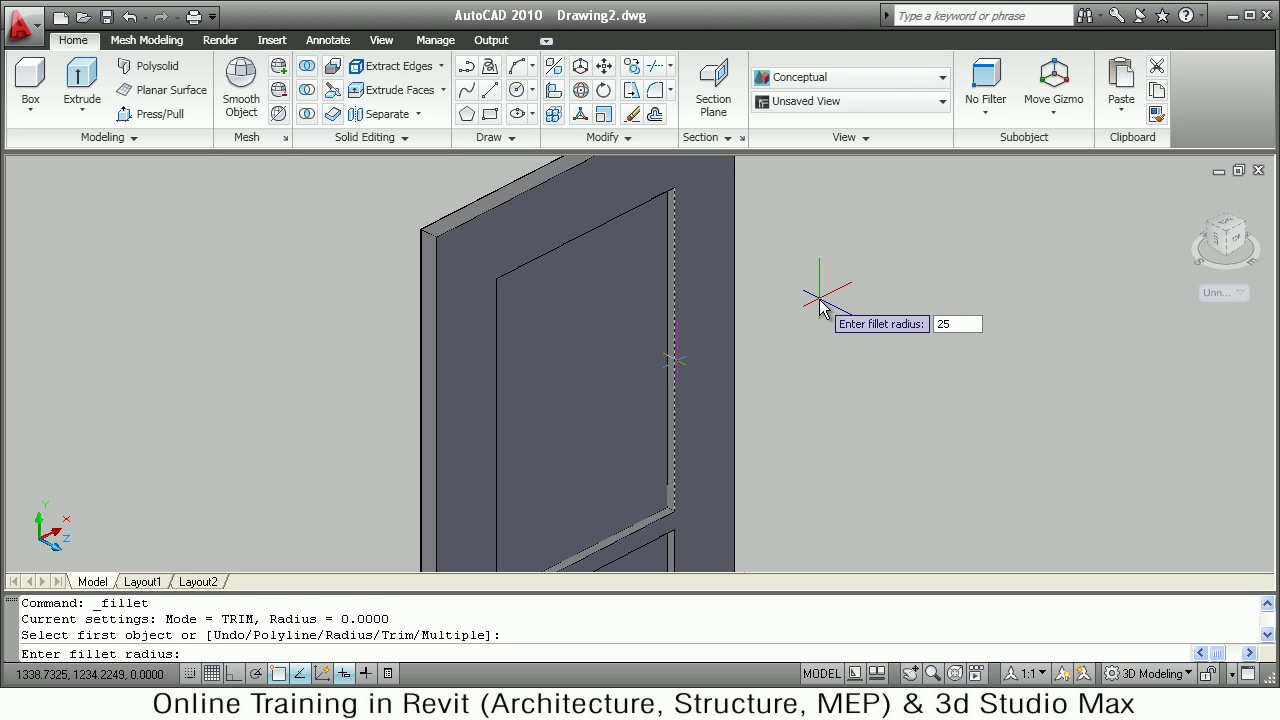
key(Return)
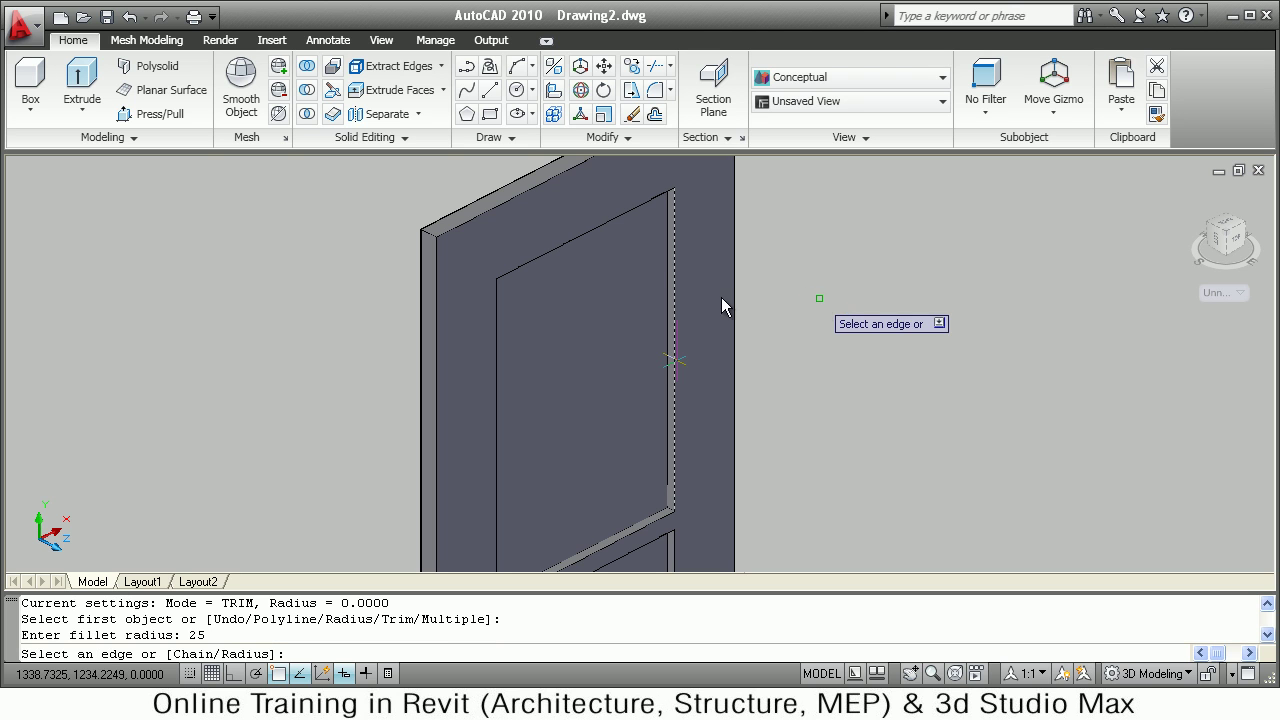
click(552, 252)
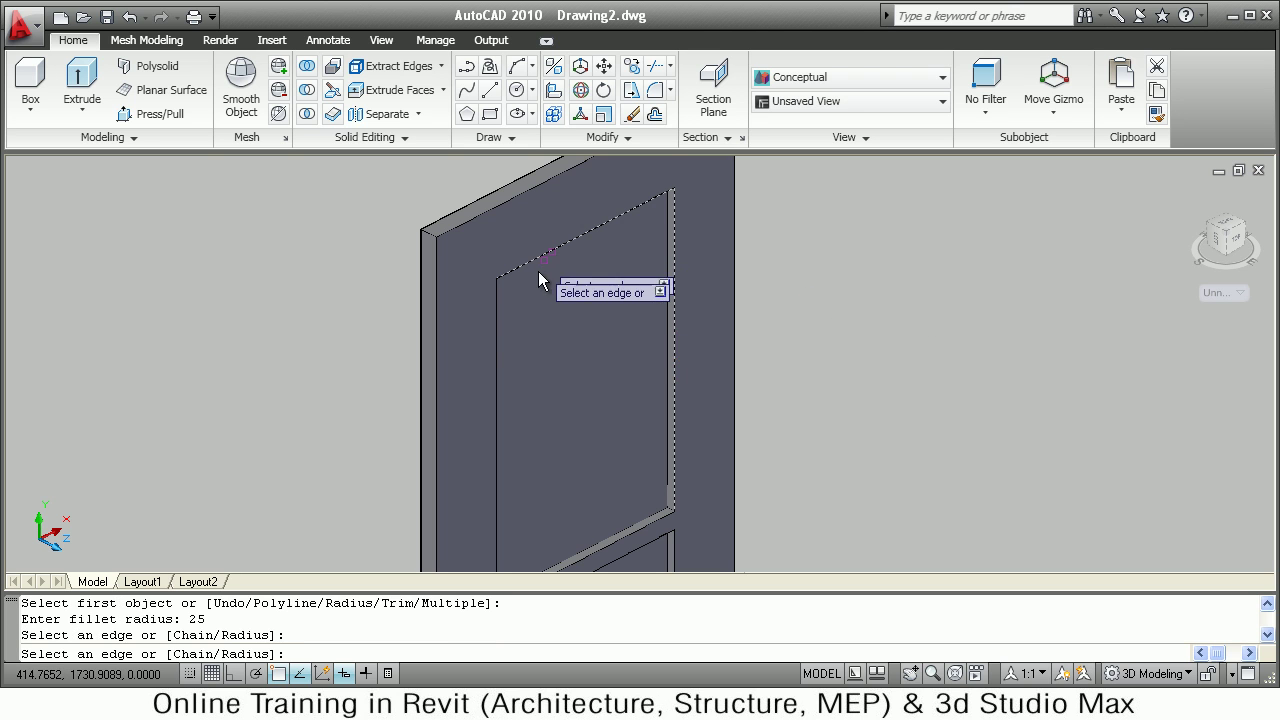
click(497, 319)
middle_drag(578, 390, 569, 177)
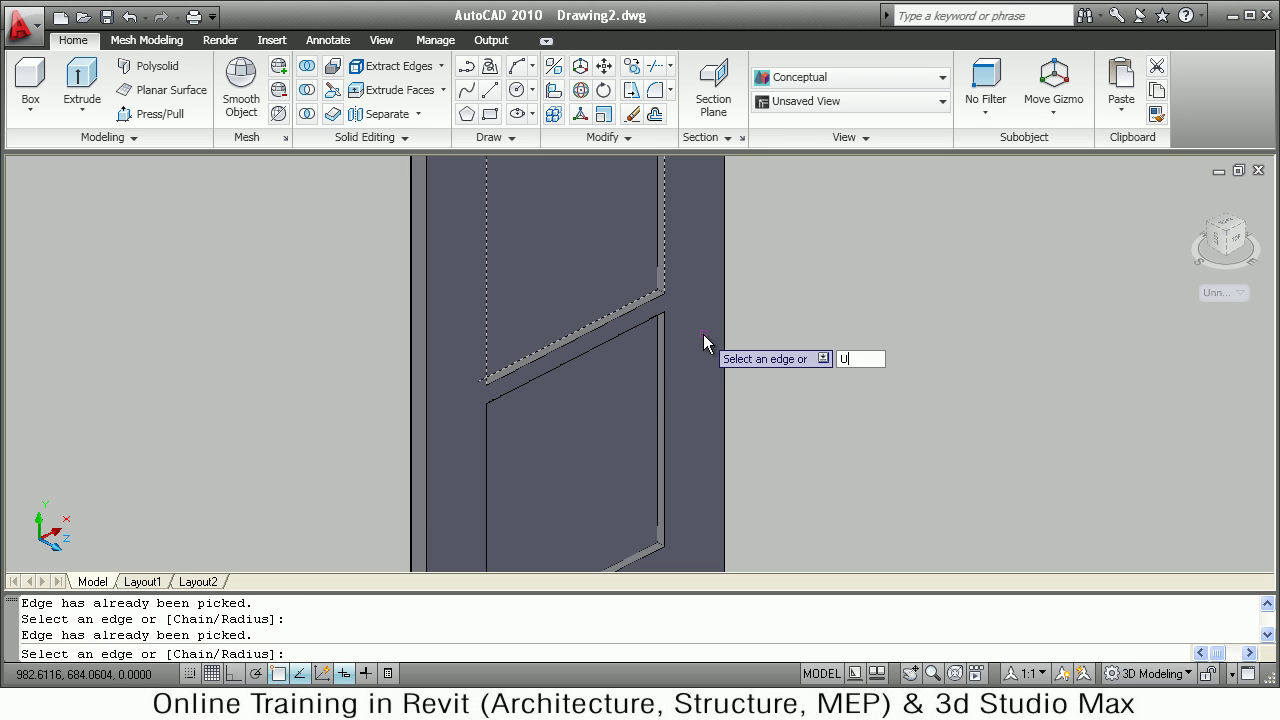
key(Return)
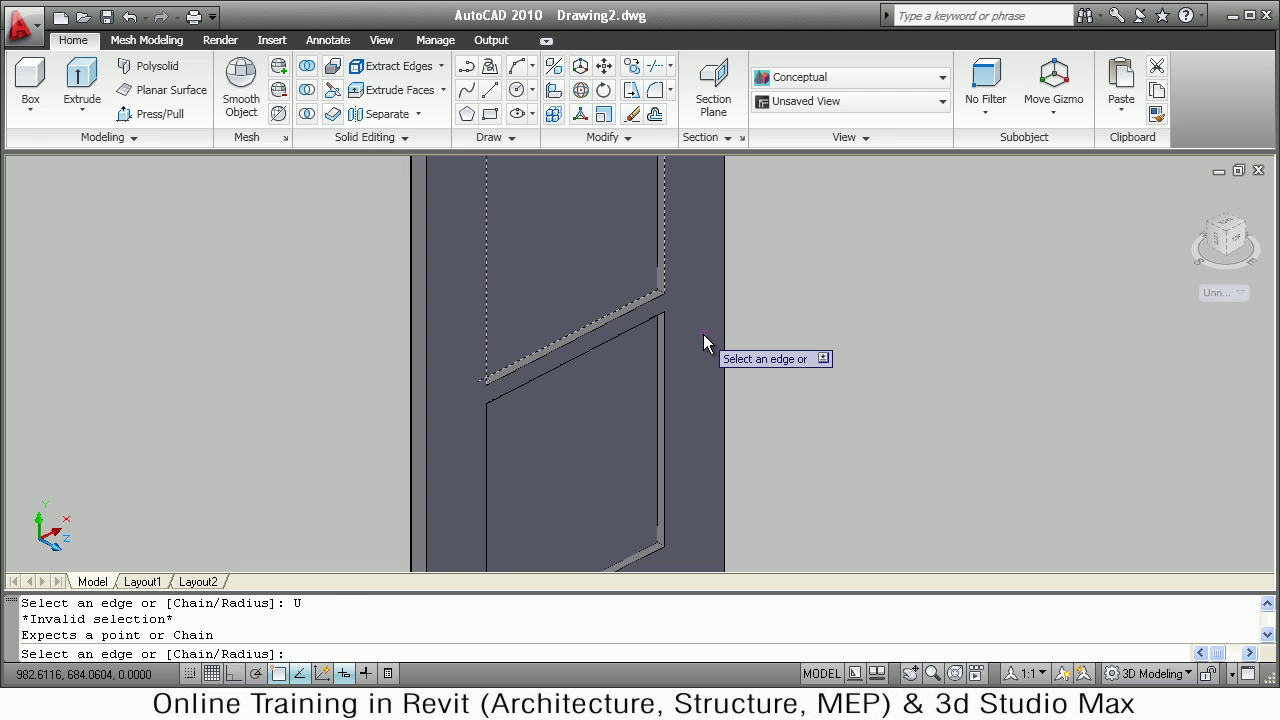
key(Escape)
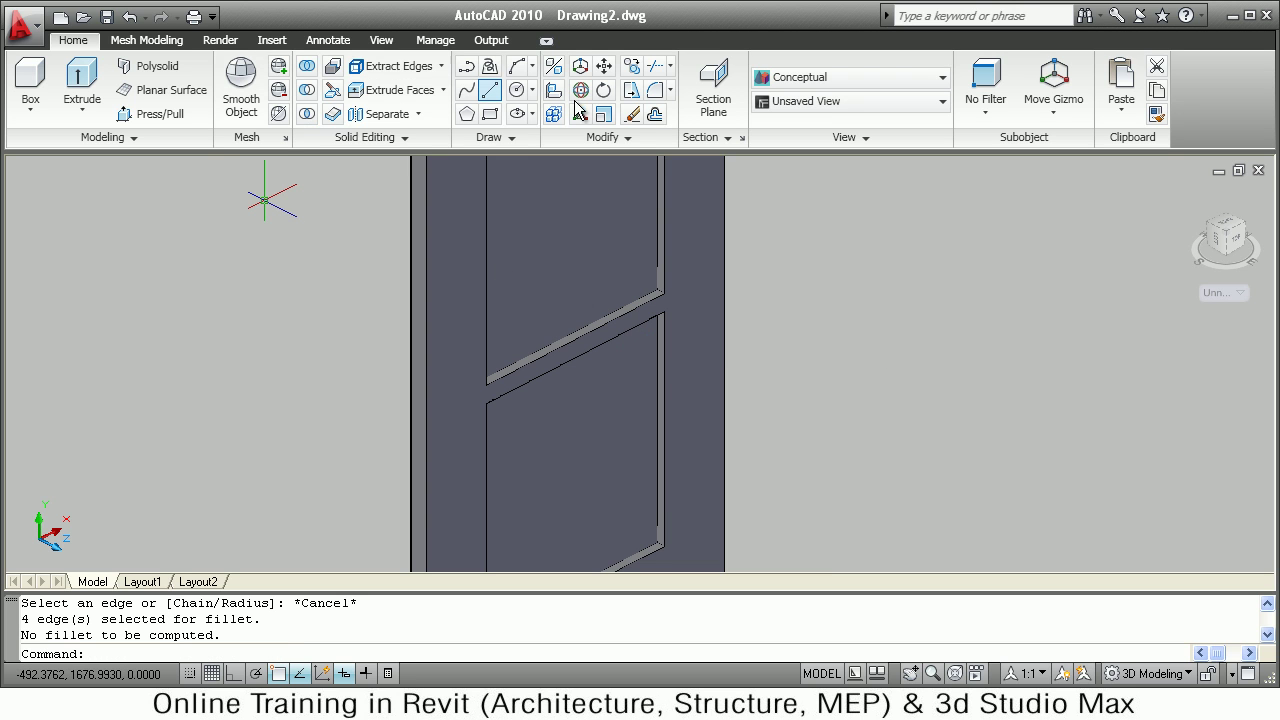
Fillet the eight frame and rail edges surrounding the upper and lower recessed panels with a radius of 25.
click(652, 93)
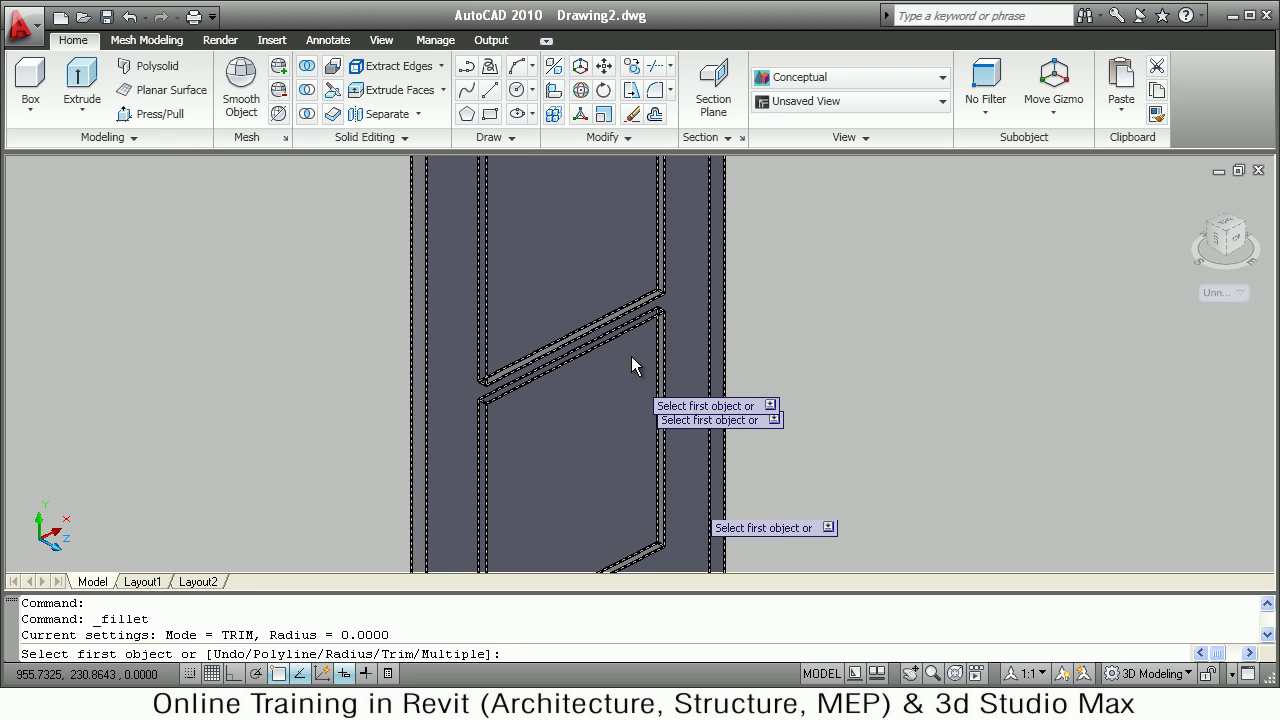
click(625, 314)
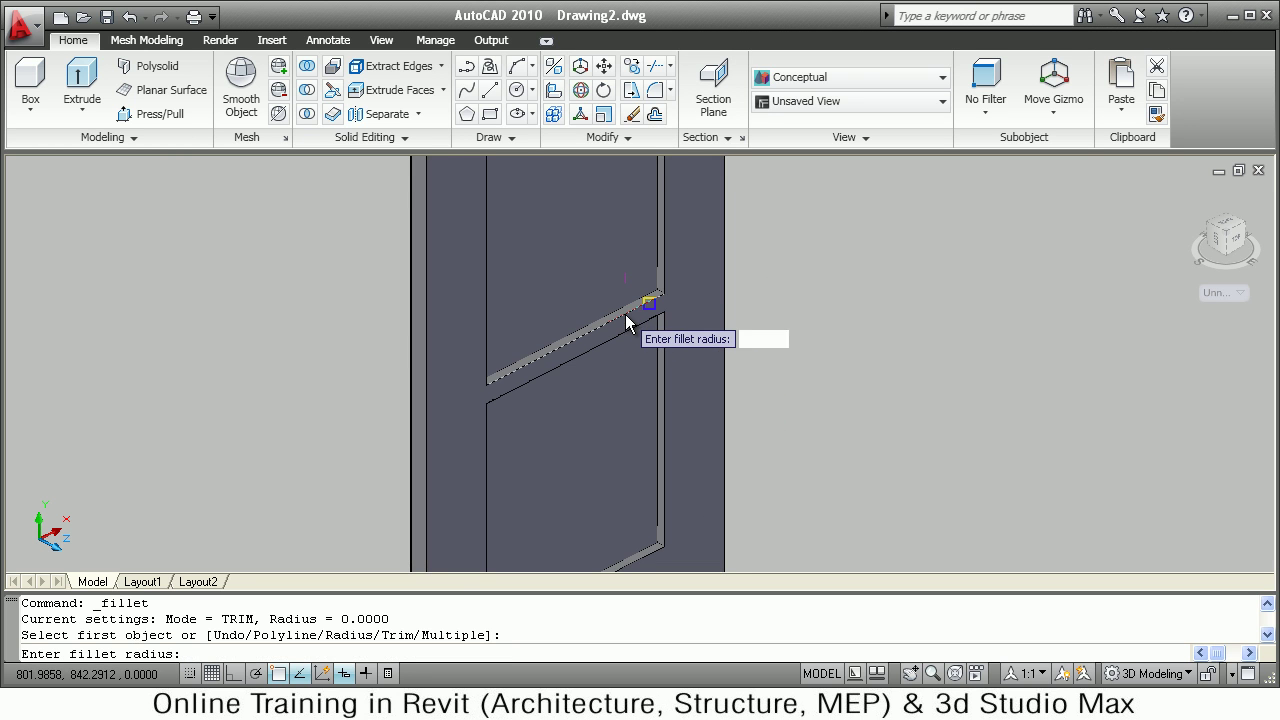
text(25)
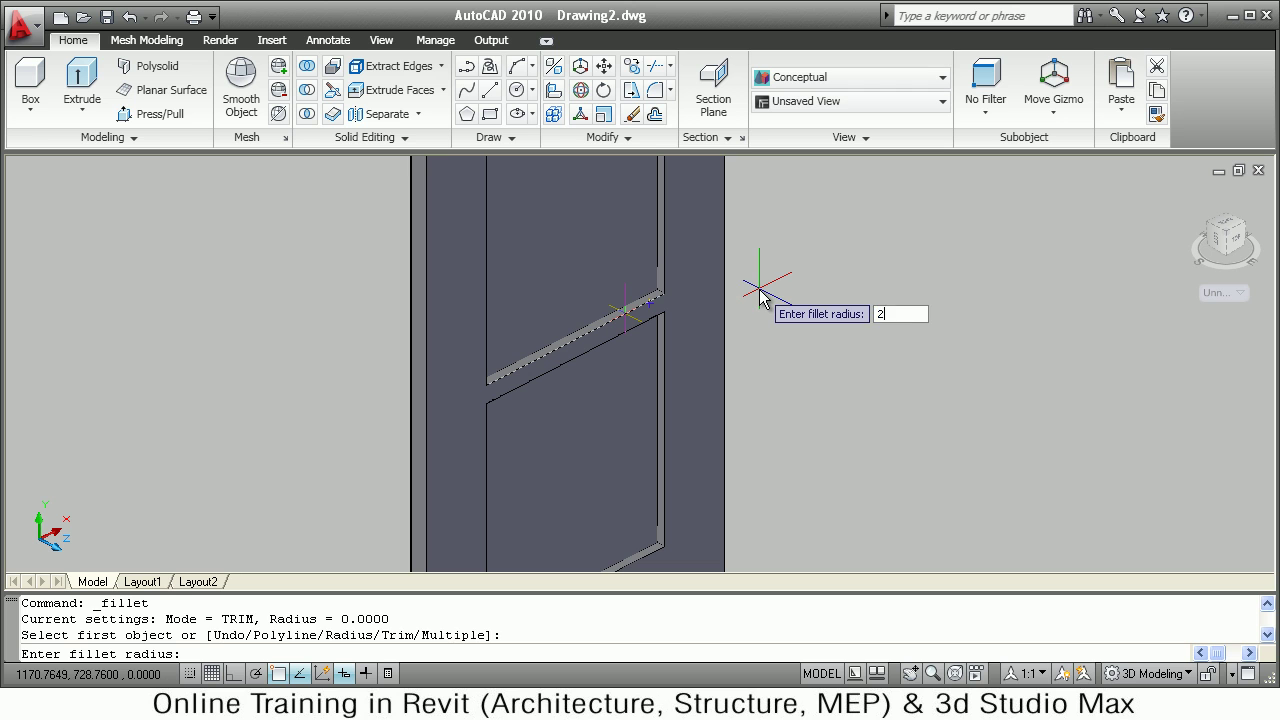
key(Return)
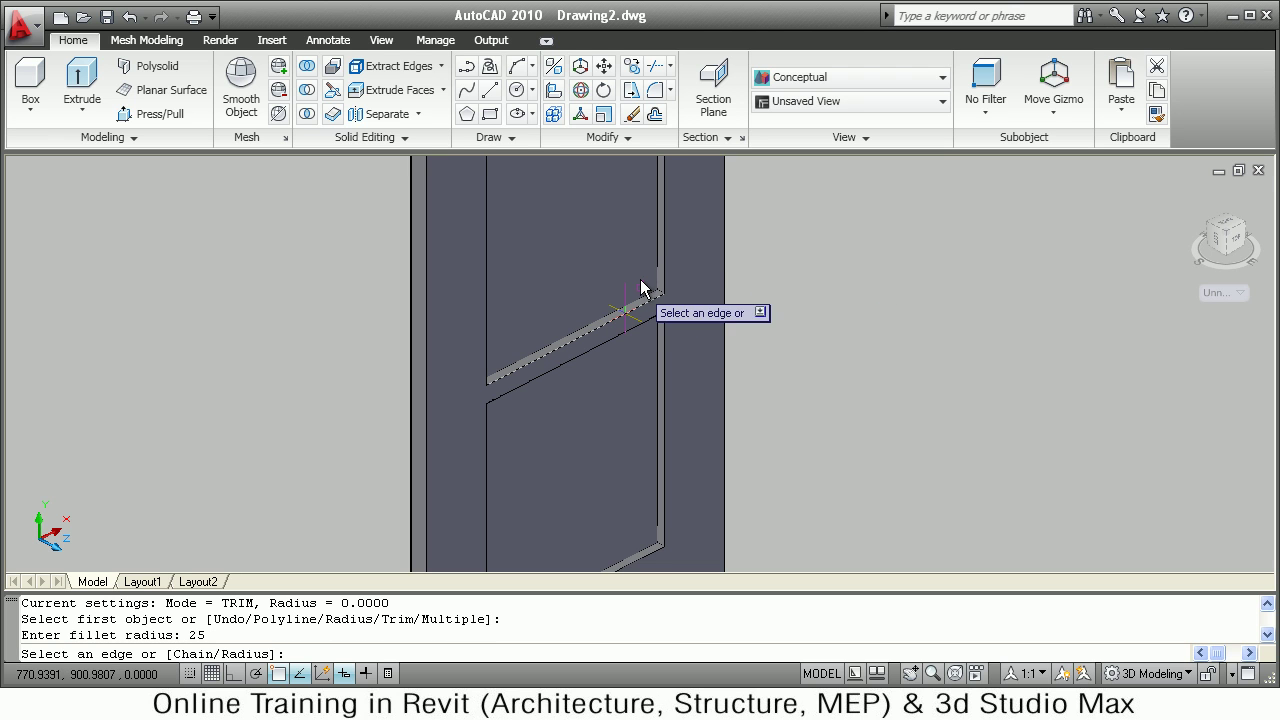
click(663, 256)
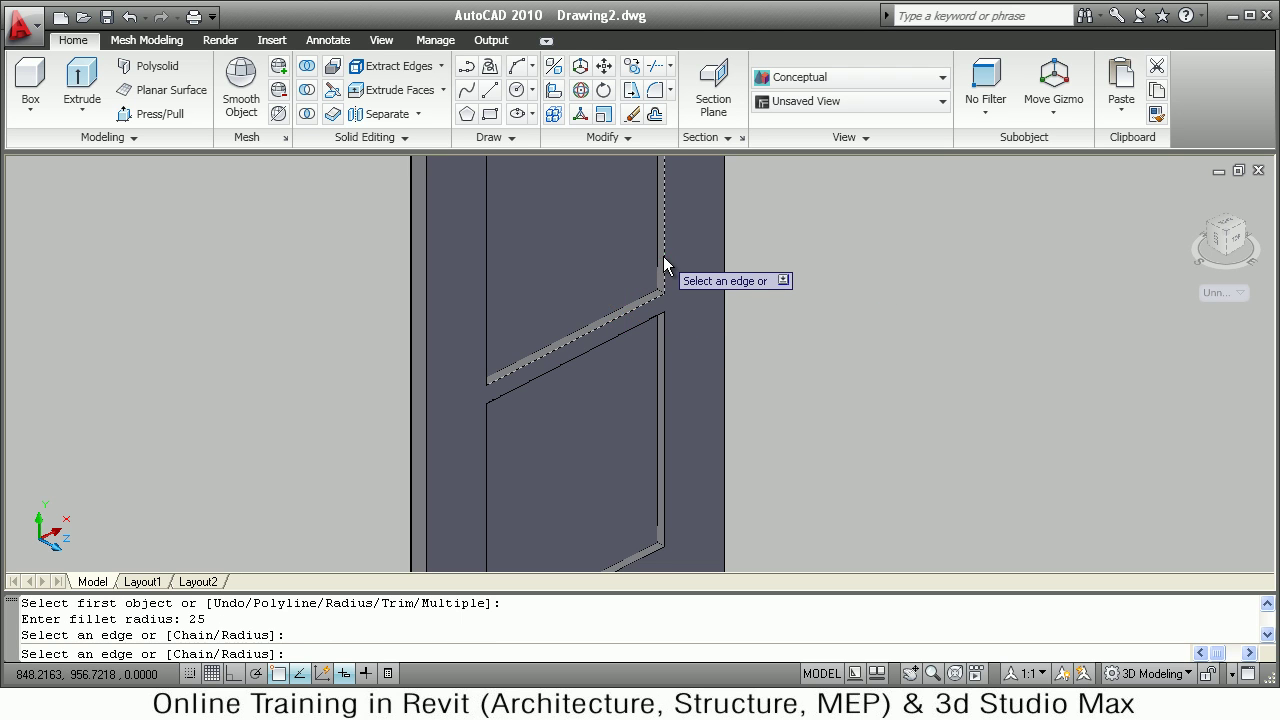
click(488, 307)
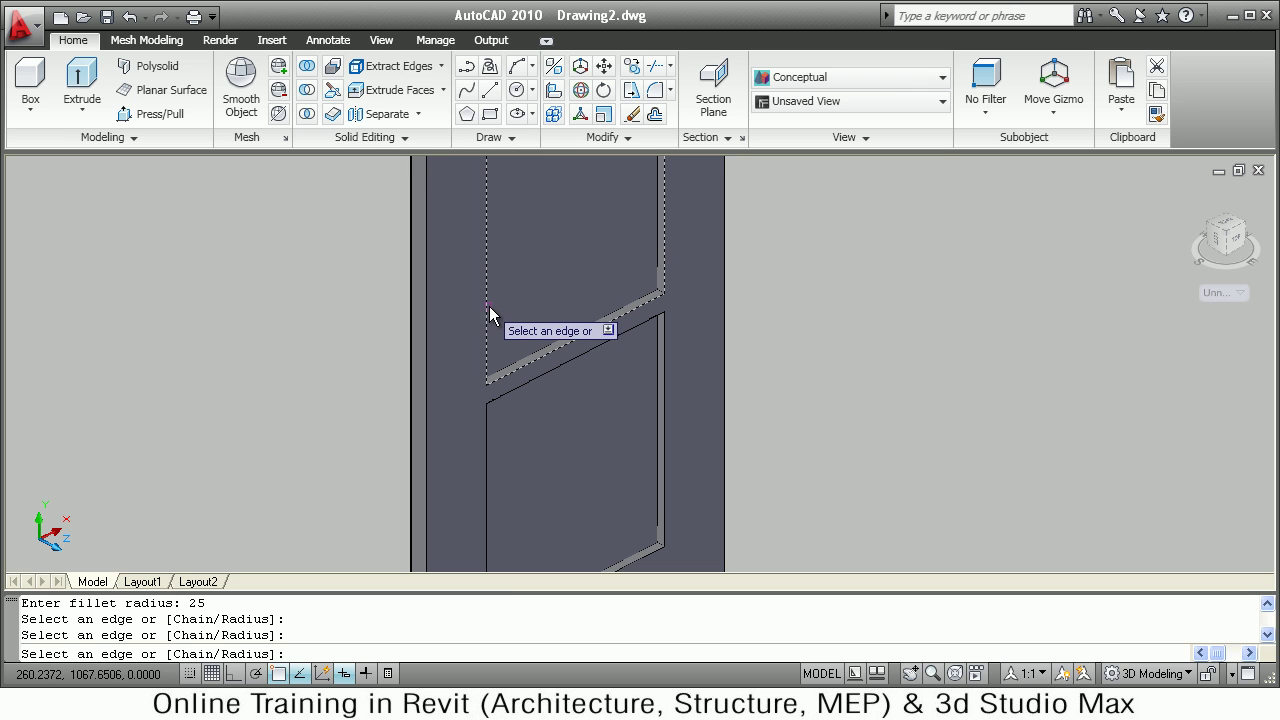
click(485, 414)
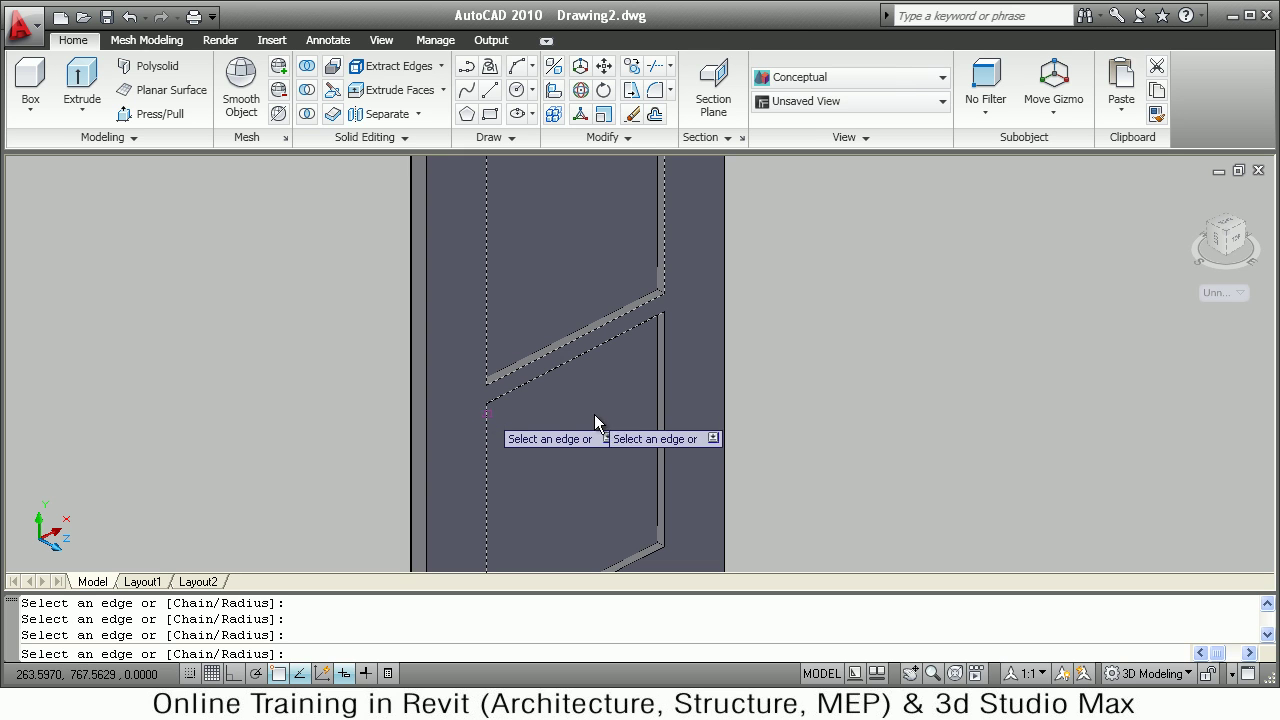
click(666, 406)
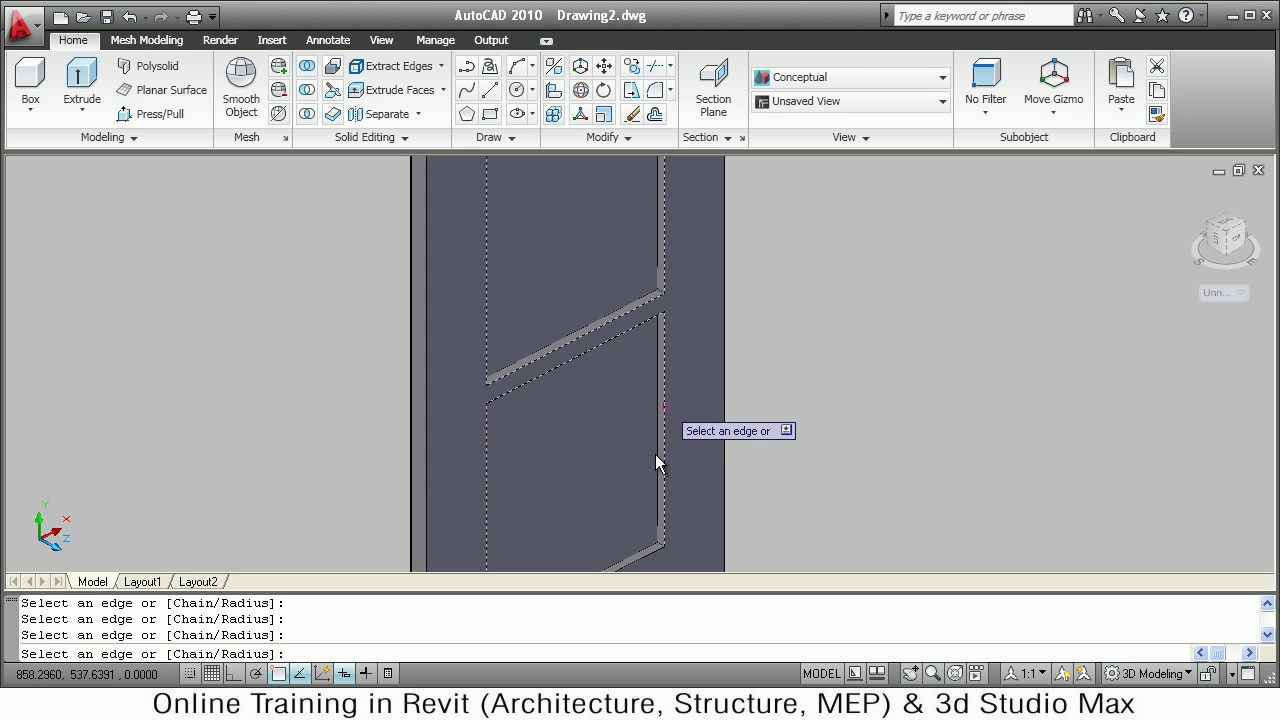
click(642, 560)
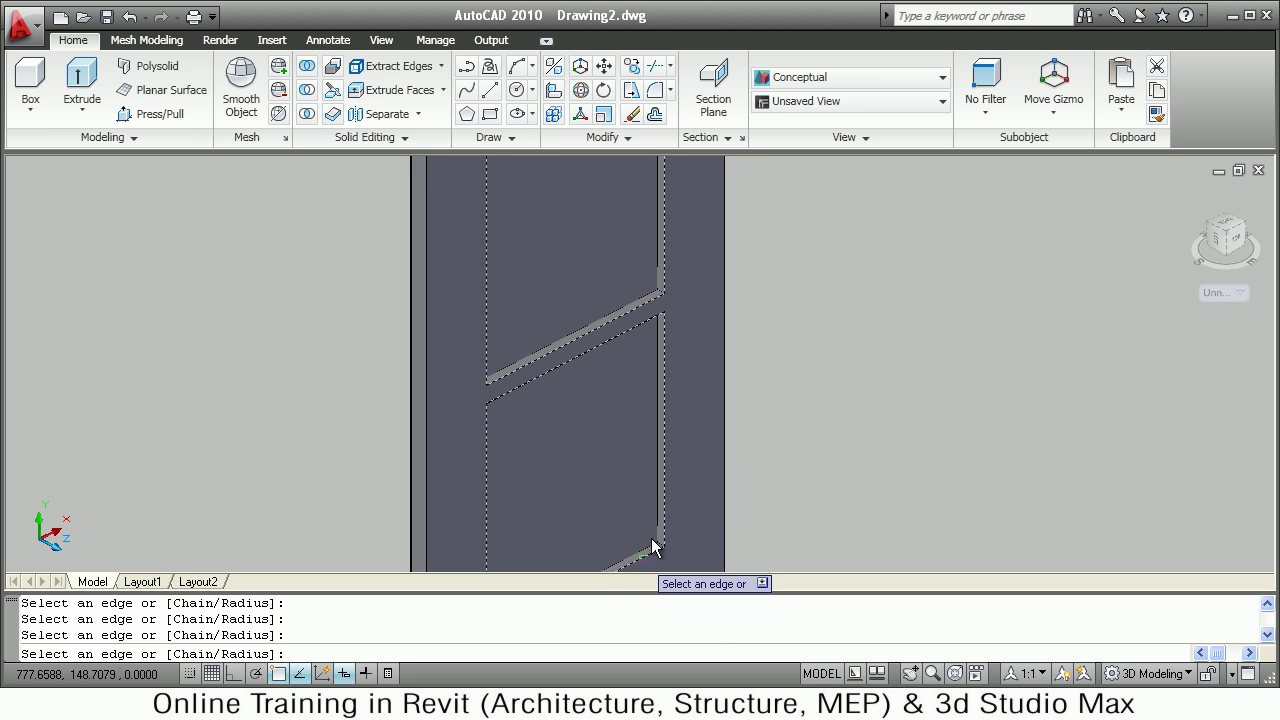
middle_drag(598, 283, 600, 451)
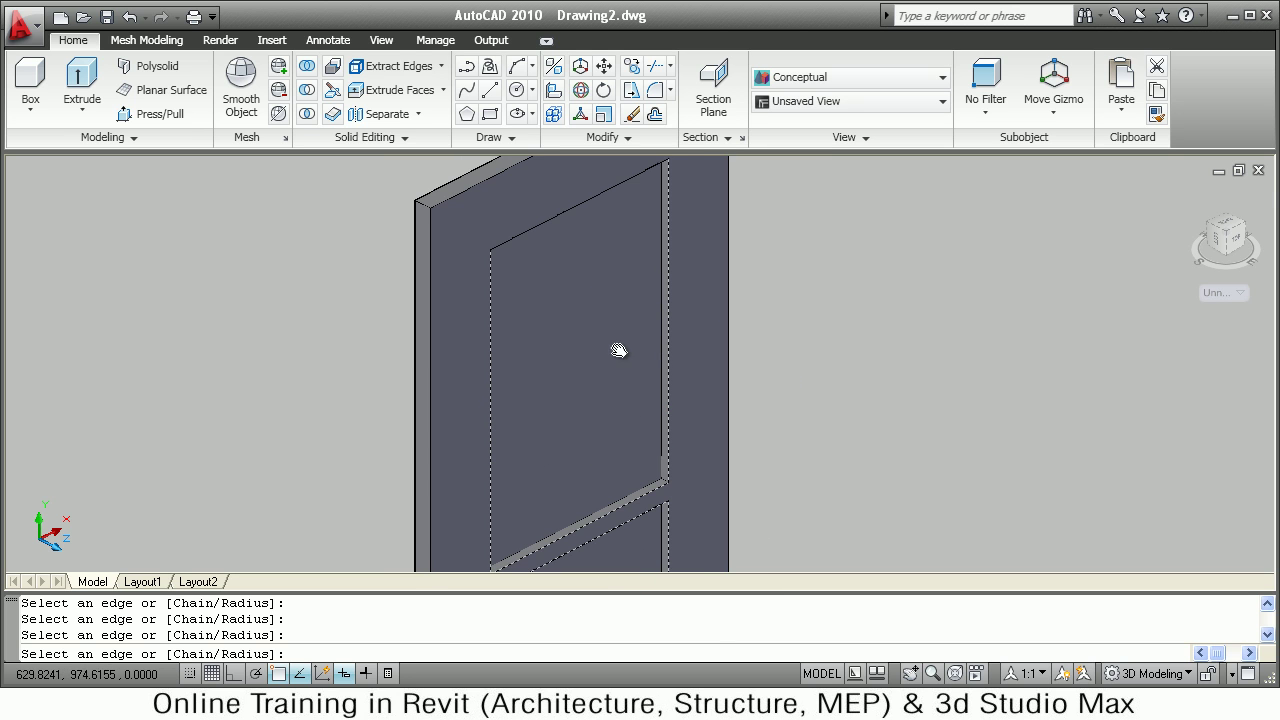
middle_drag(609, 309, 608, 340)
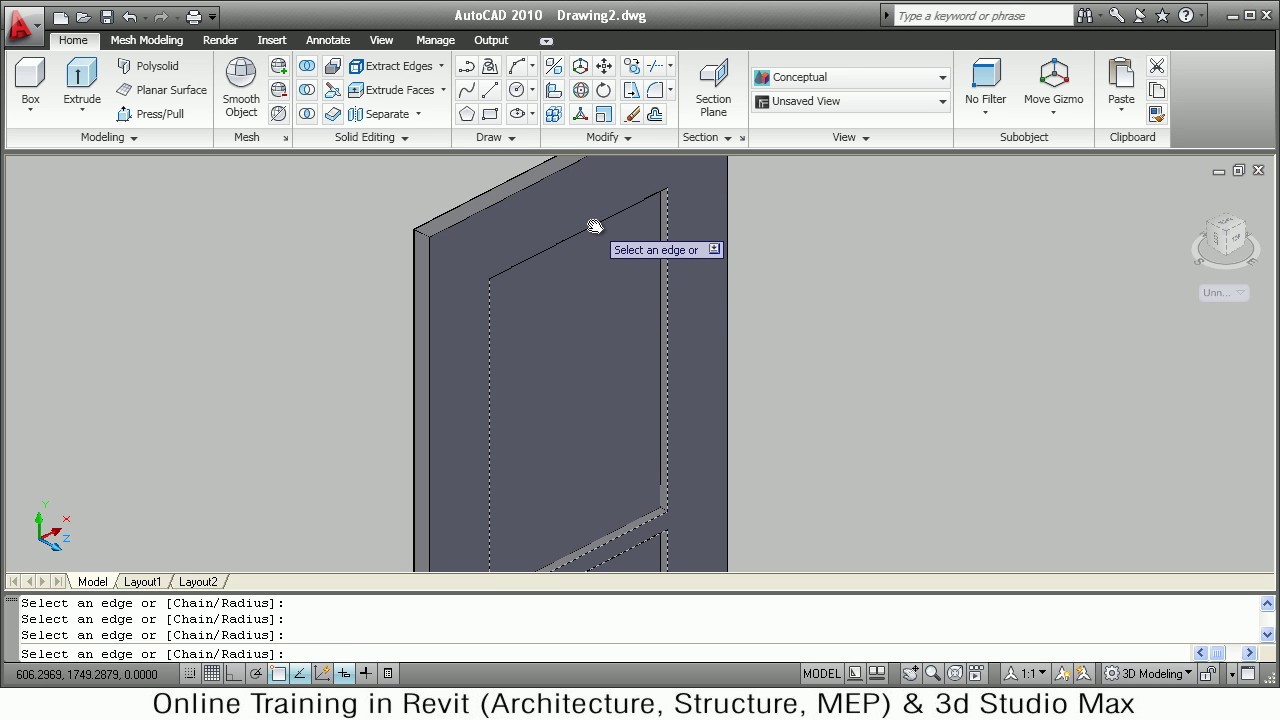
key(Return)
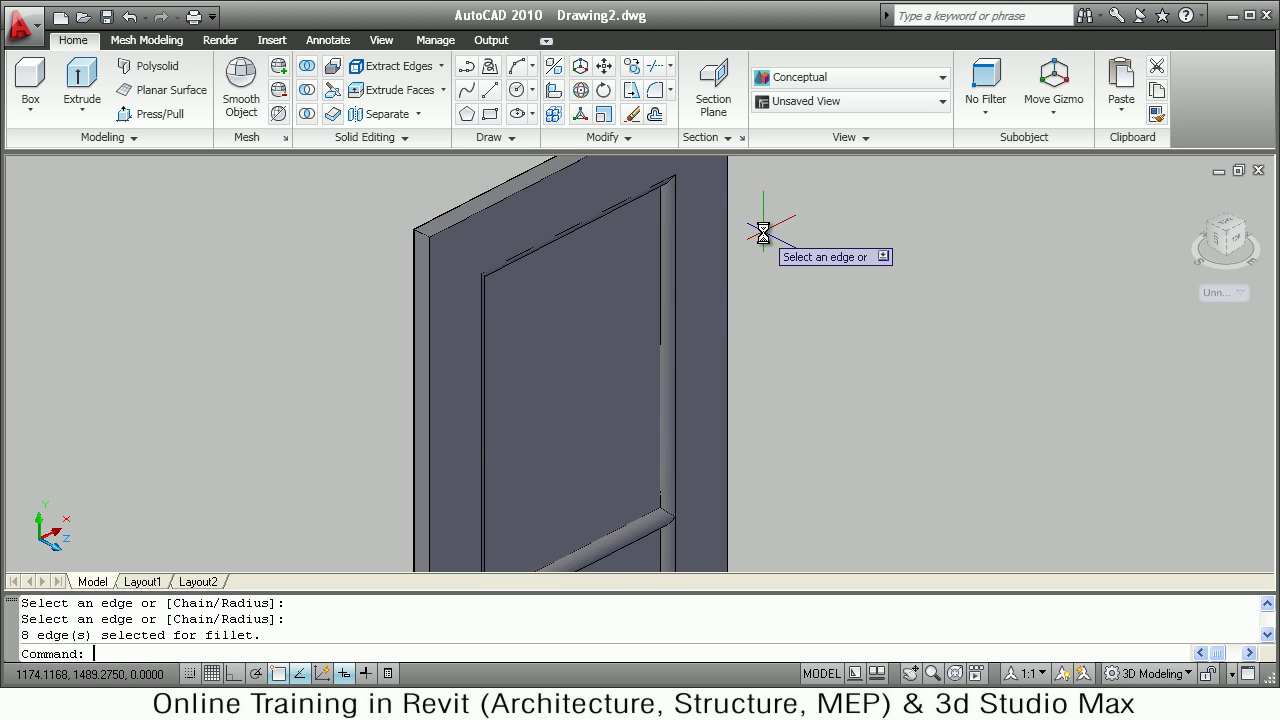
Inspect the rounded edges around both panels up close and on the whole door.
scroll(775, 265, down, 2)
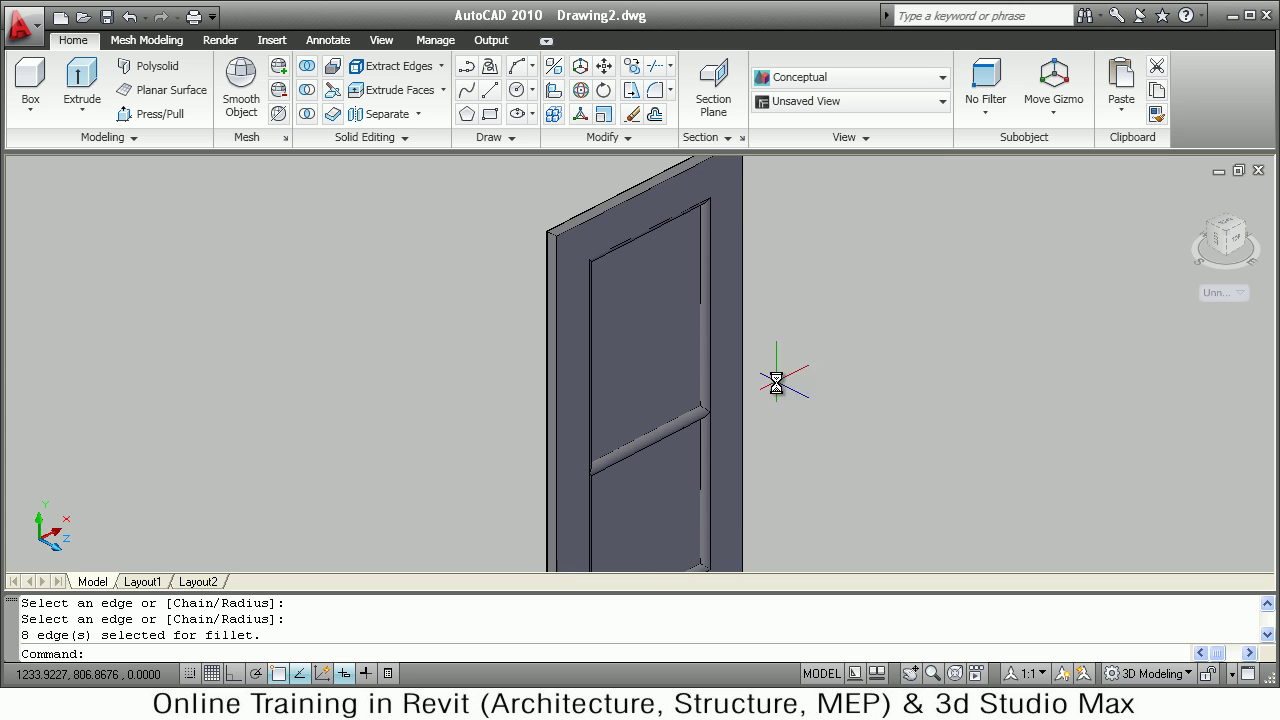
scroll(776, 383, down, 4)
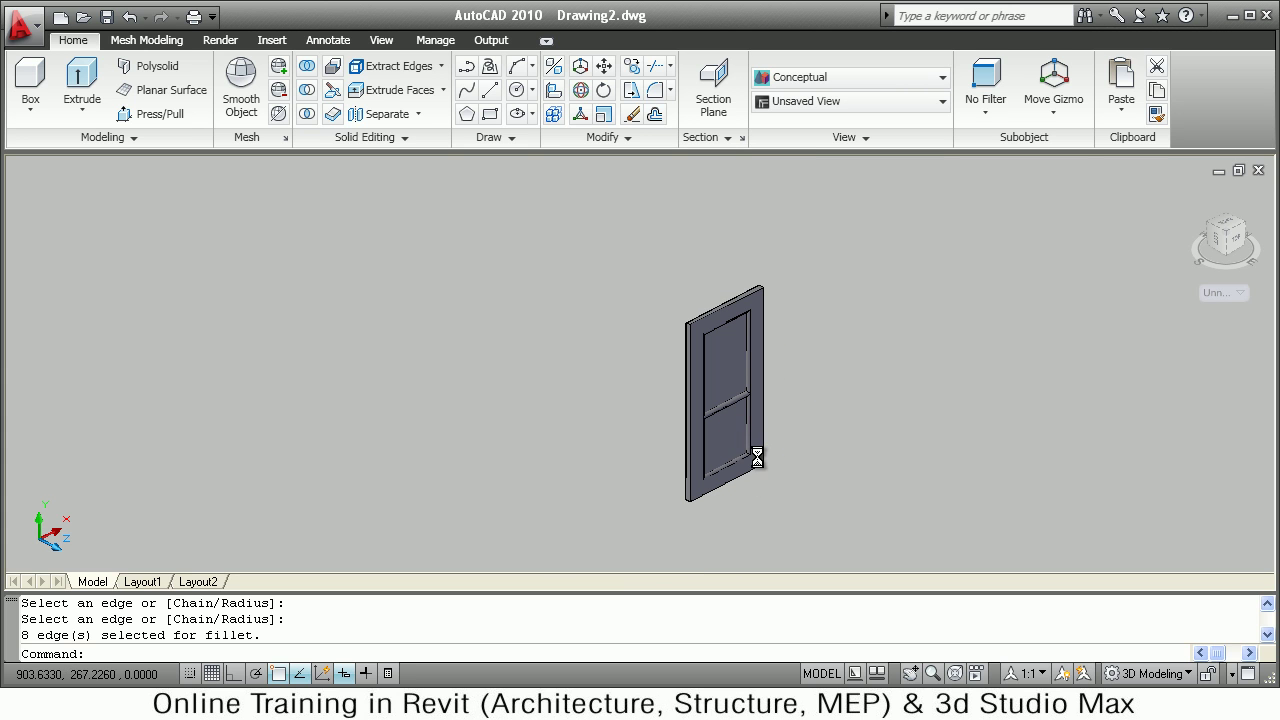
scroll(757, 457, up, 5)
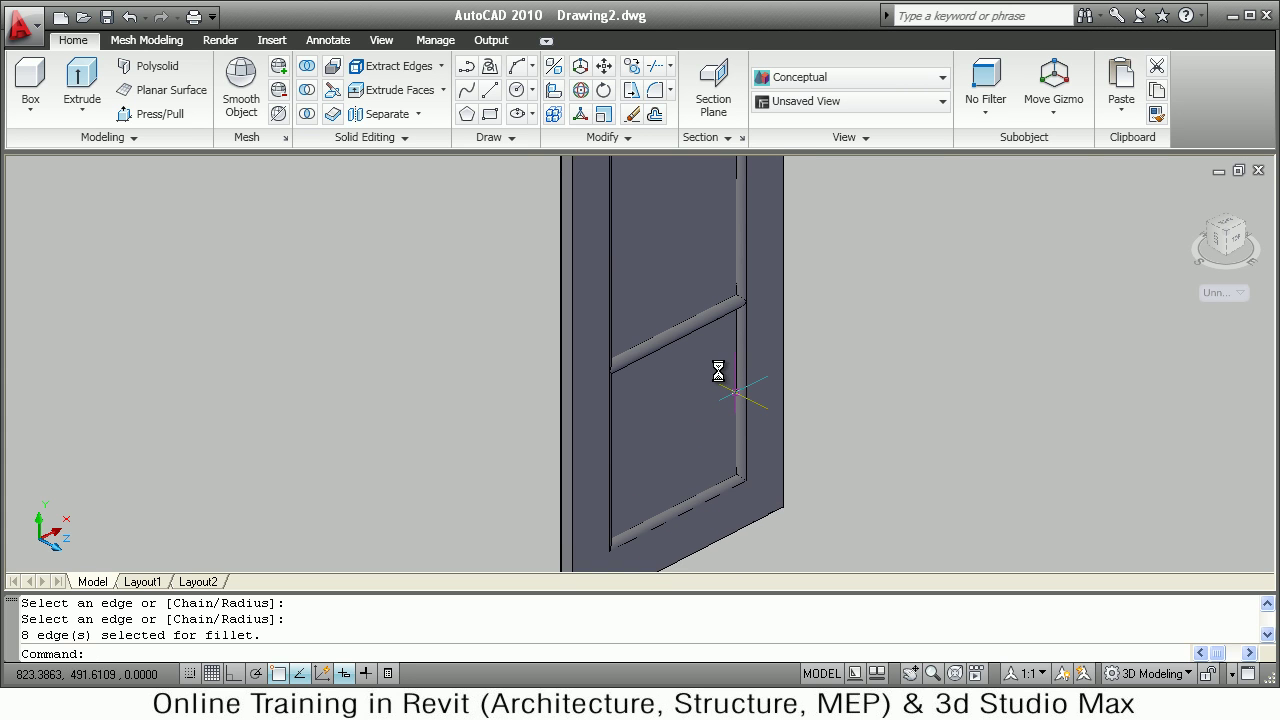
mouse_move(718, 371)
shift+middle_down()
mouse_move(600, 357)
mouse_move(589, 306)
mouse_move(600, 280)
mouse_move(691, 309)
mouse_move(686, 343)
shift+middle_up()
scroll(726, 423, down, 4)
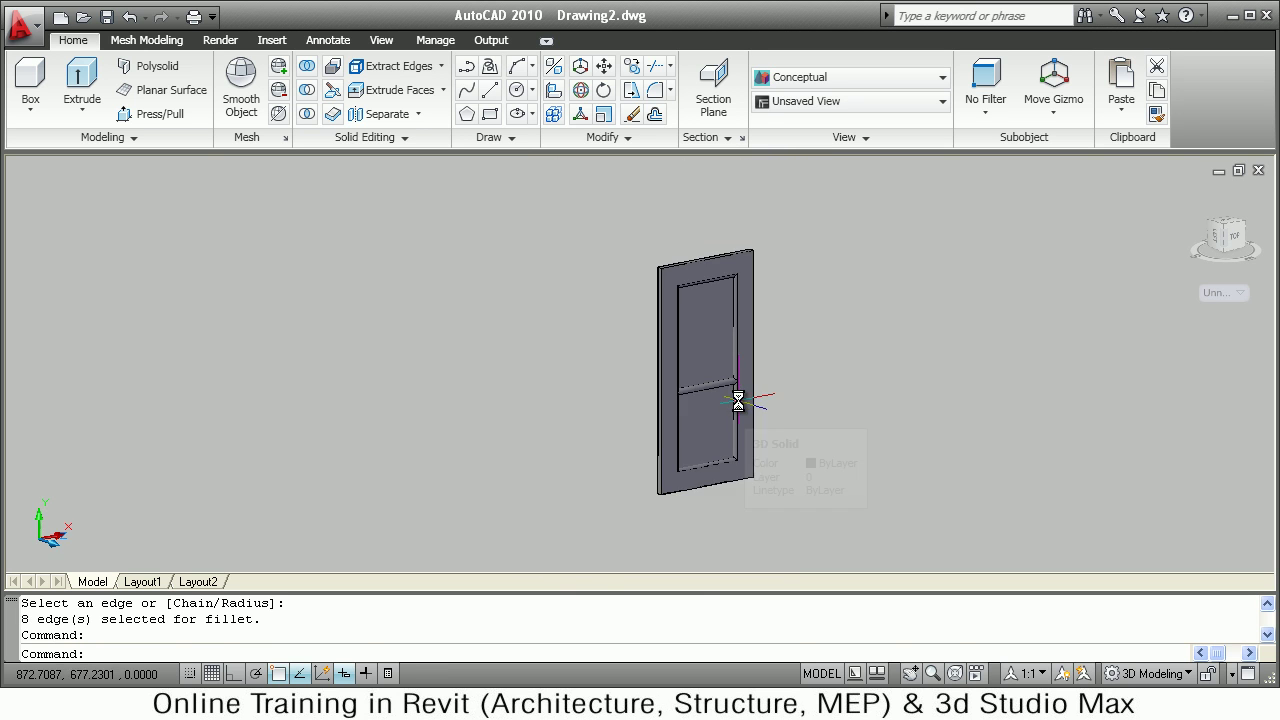
click(738, 401)
scroll(703, 403, up, 6)
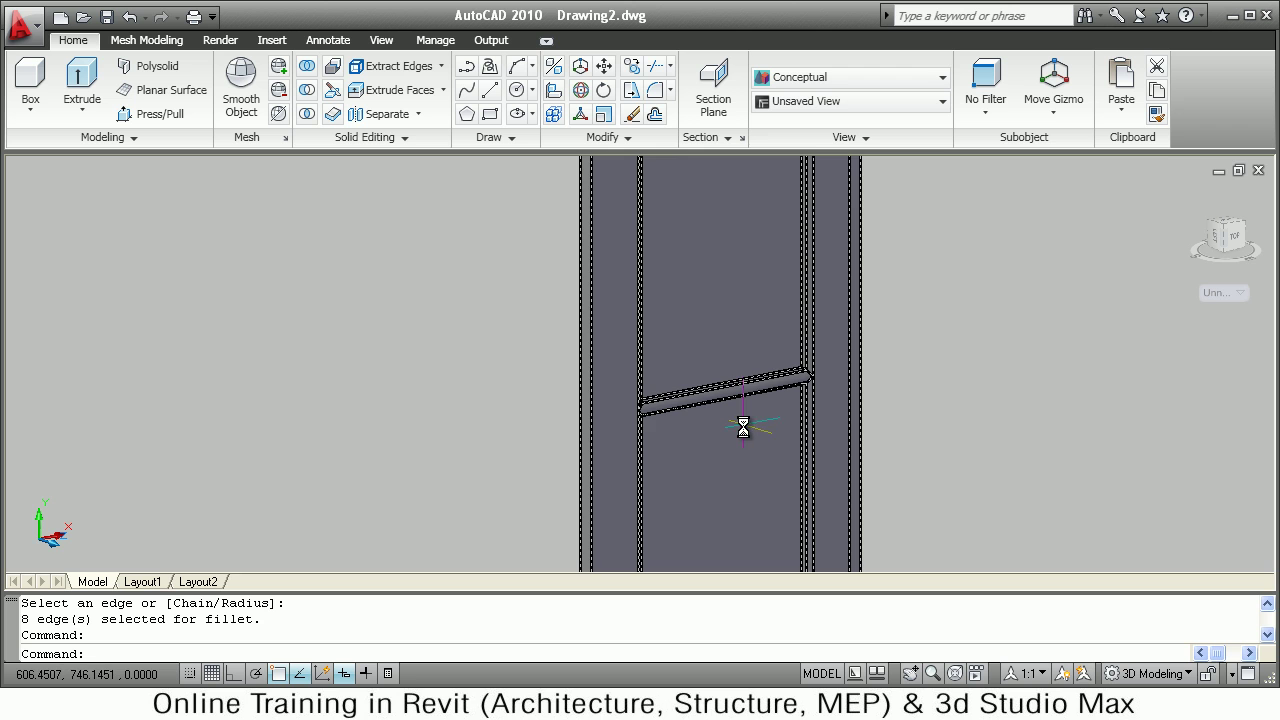
scroll(743, 427, down, 4)
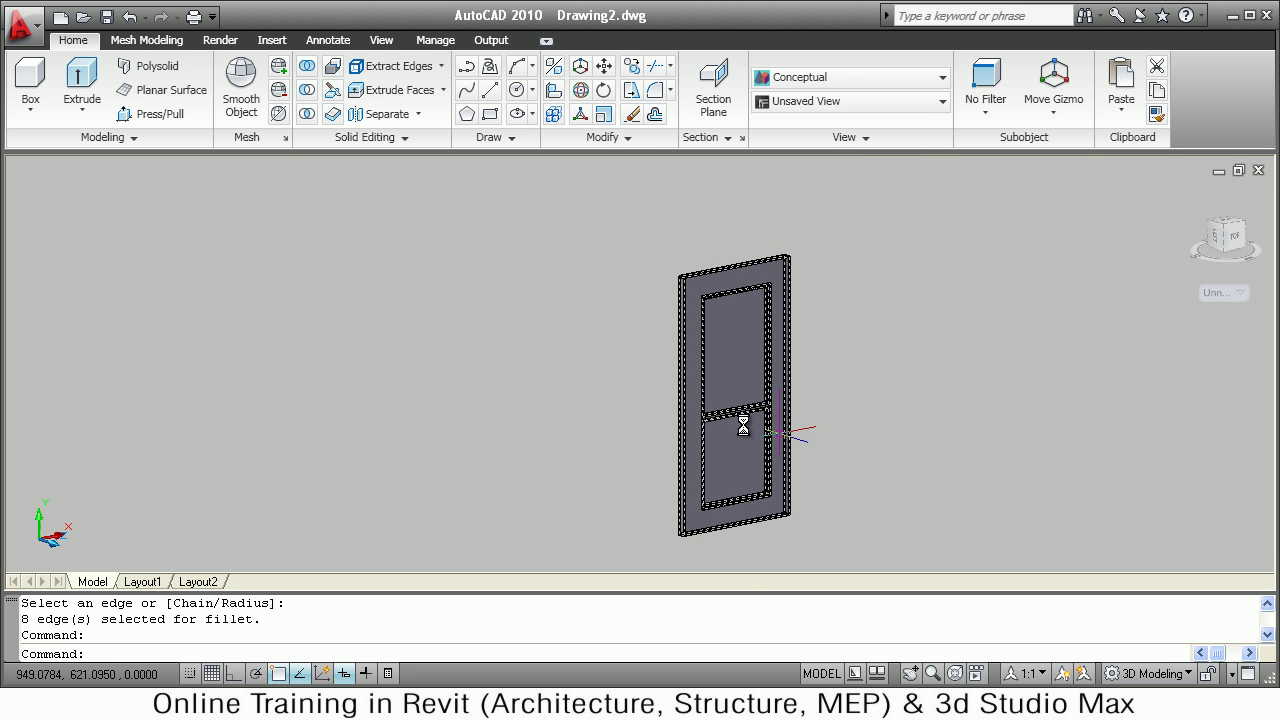
key(Escape)
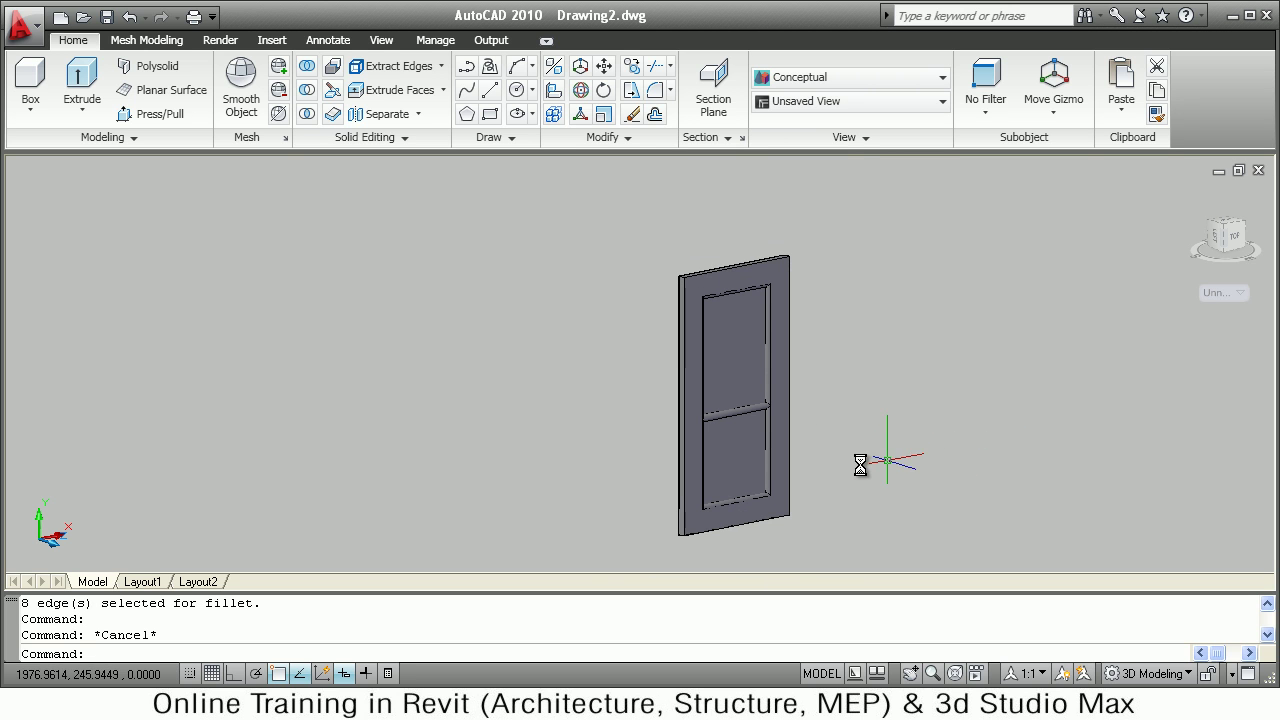
scroll(840, 466, up, 2)
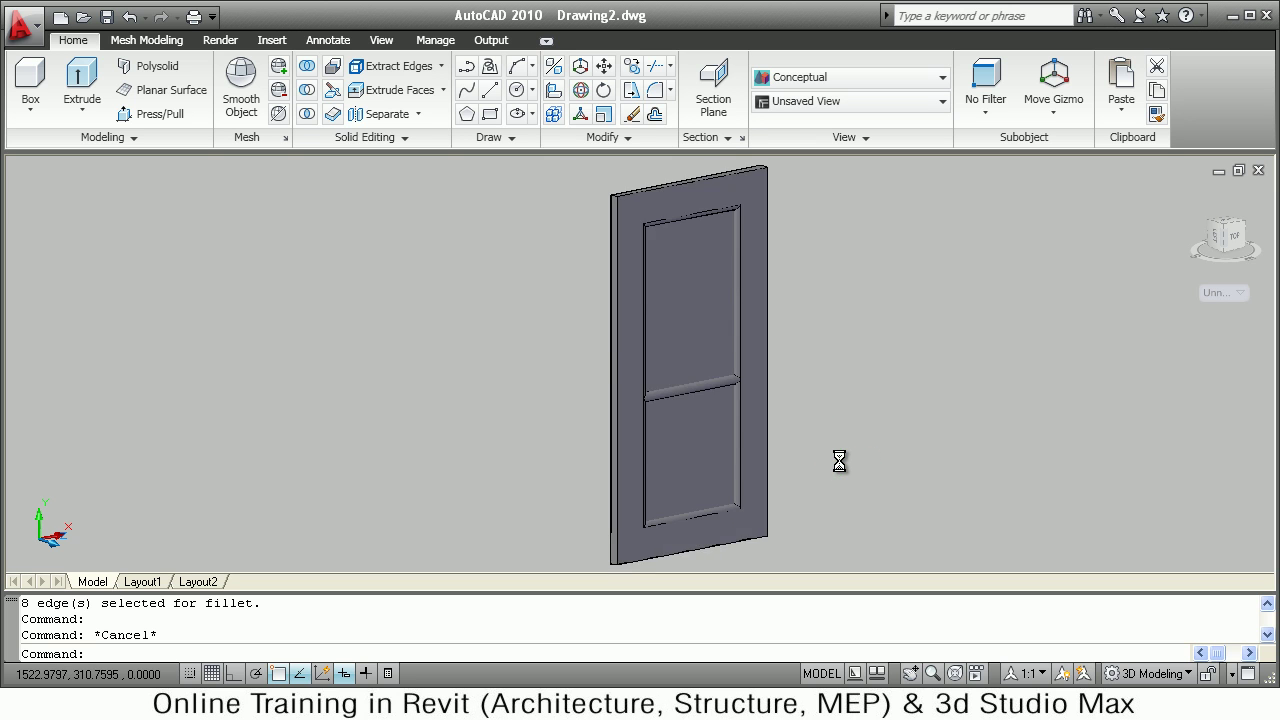
scroll(839, 461, up, 2)
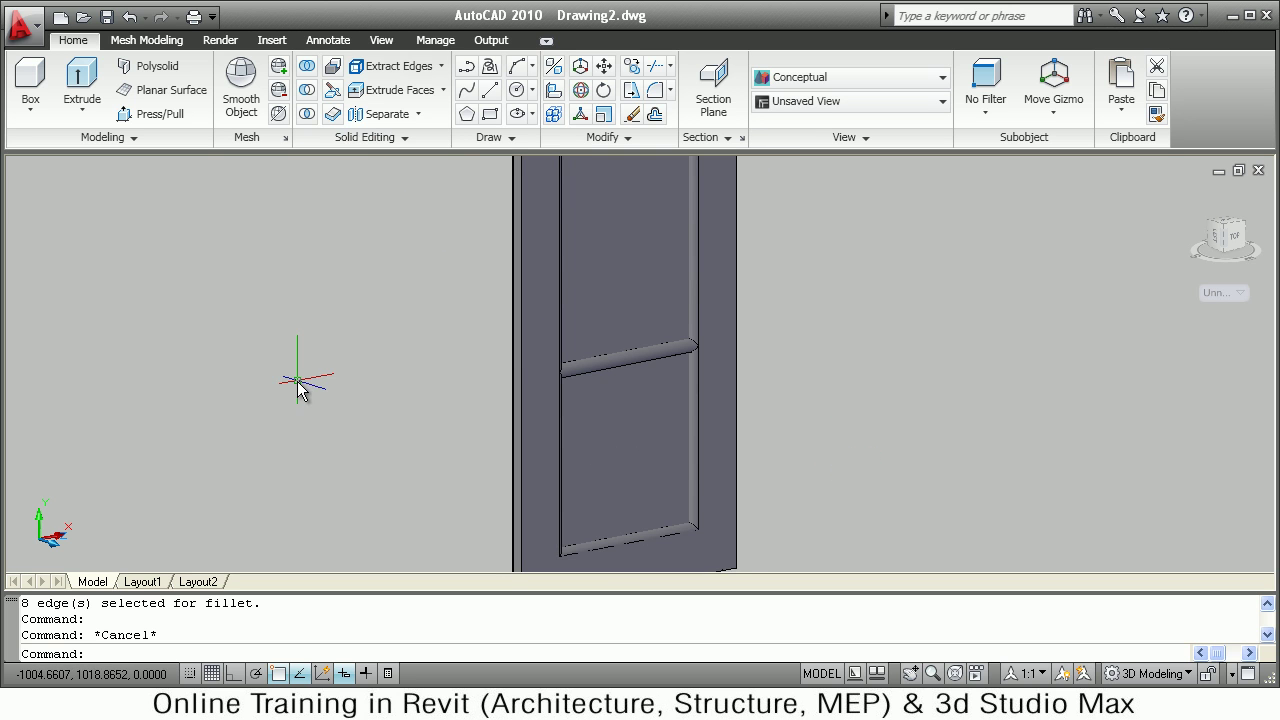
Set the user coordinate system to the Front orientation.
click(385, 41)
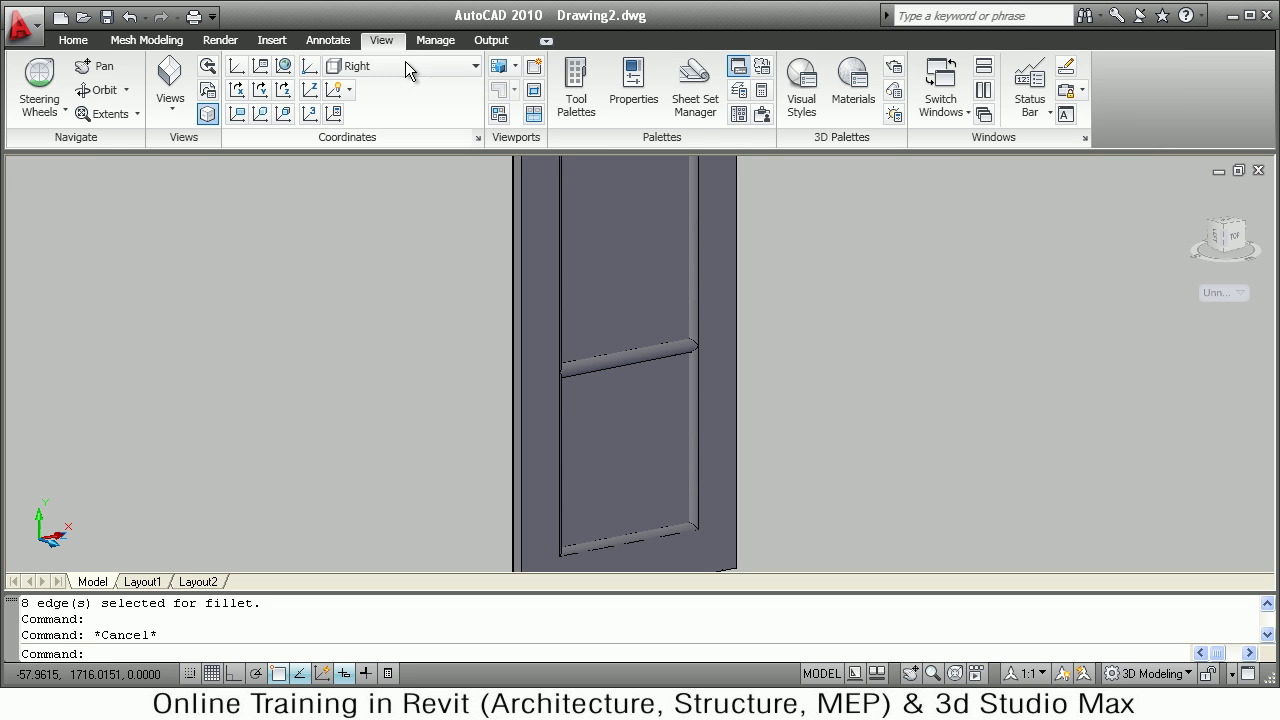
click(388, 72)
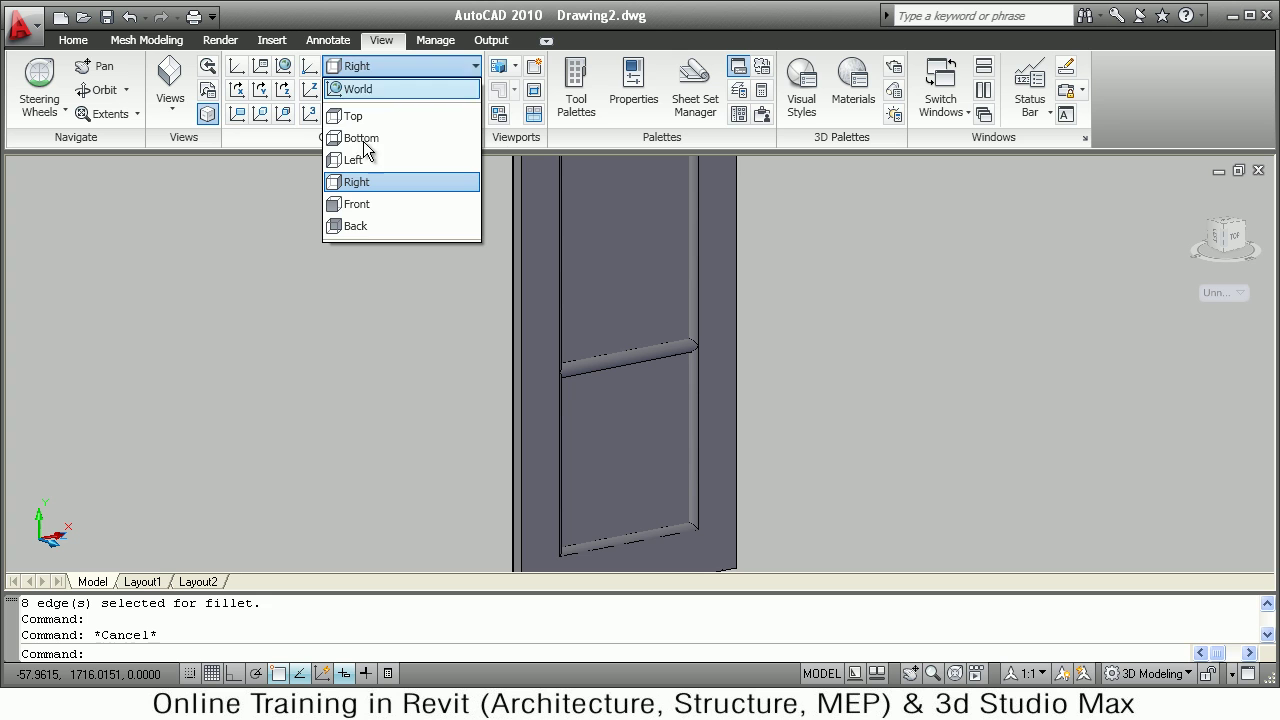
click(356, 204)
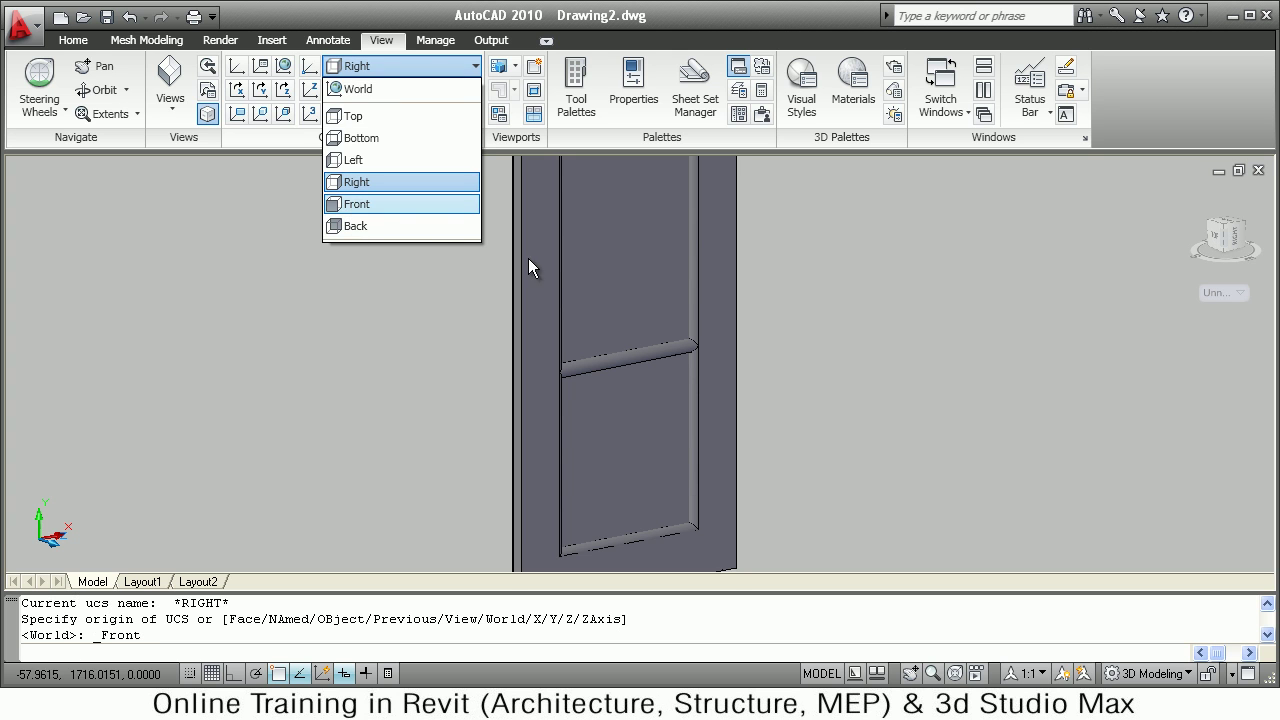
click(718, 330)
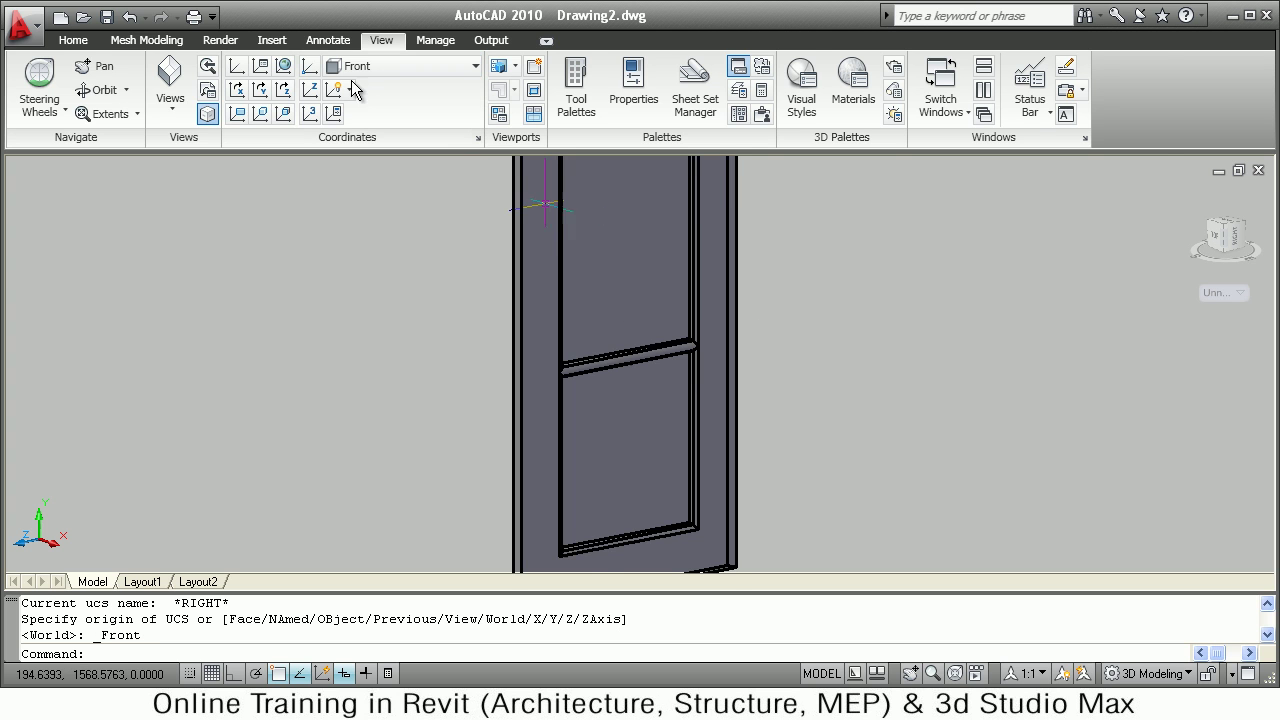
With Ortho on, draw an open C-shaped polyline beside the door with 50 horizontal, 150 downward and 50 return segments.
click(72, 42)
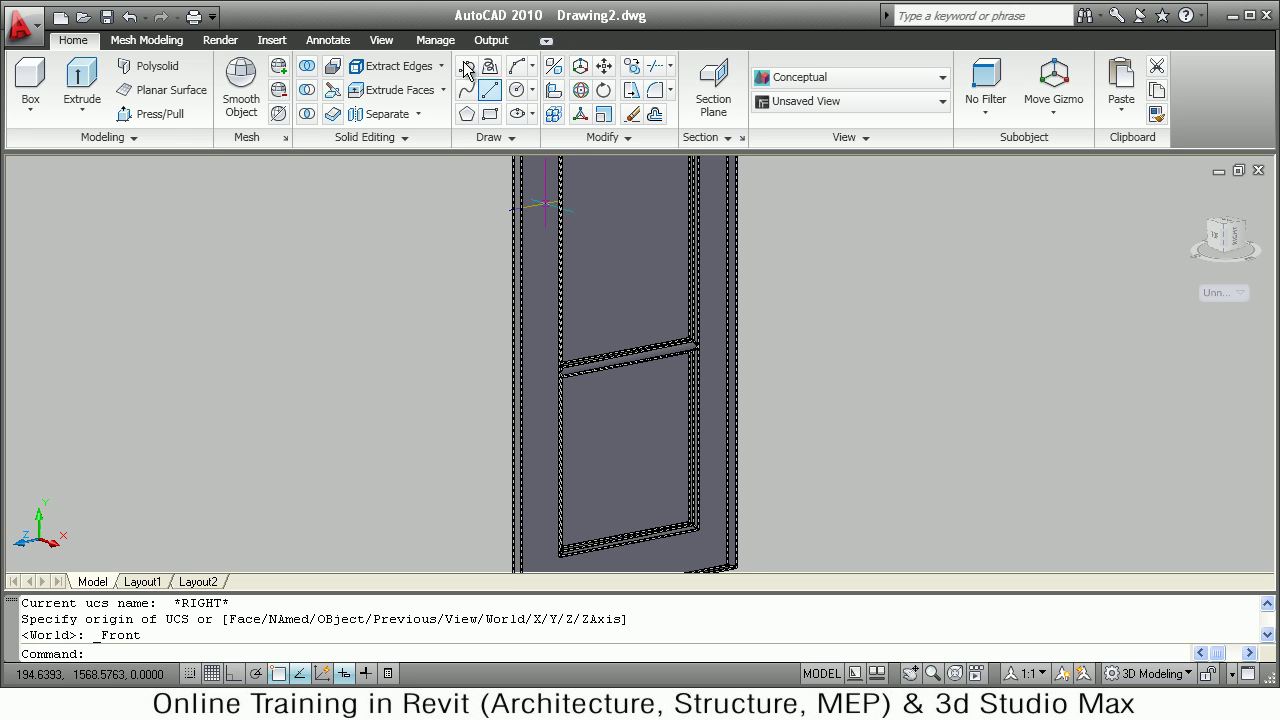
click(894, 325)
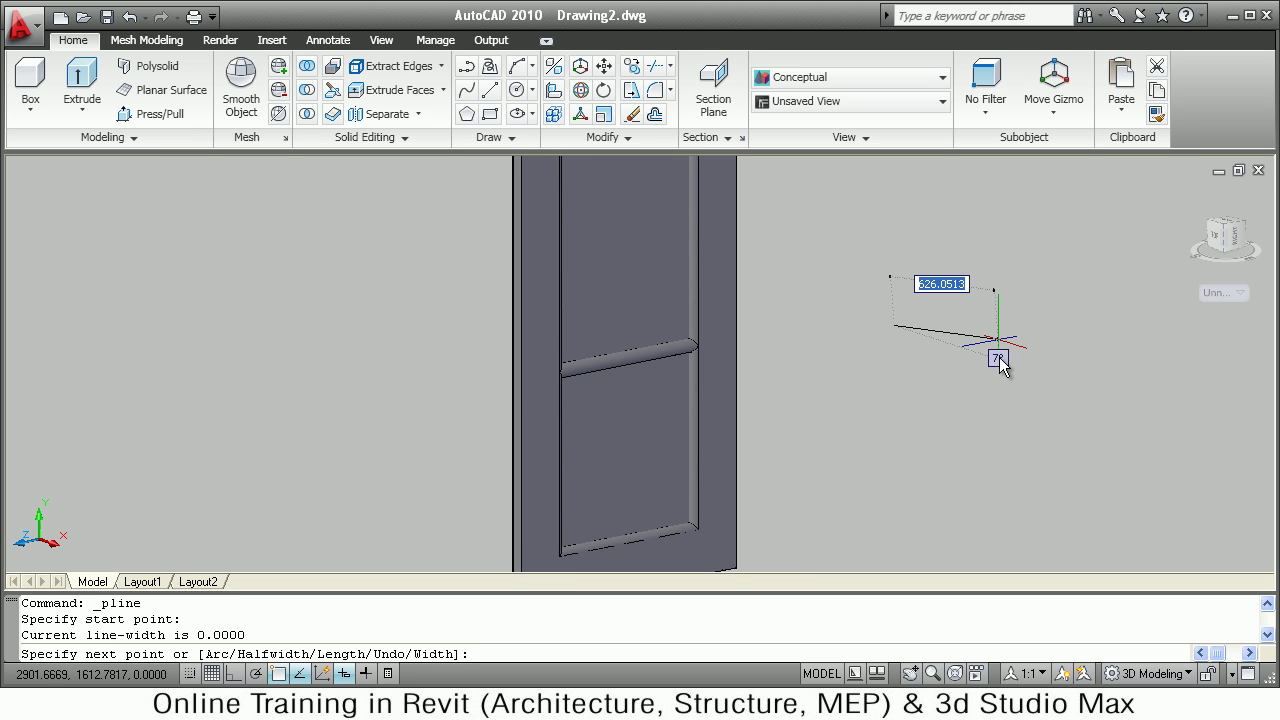
key(F8)
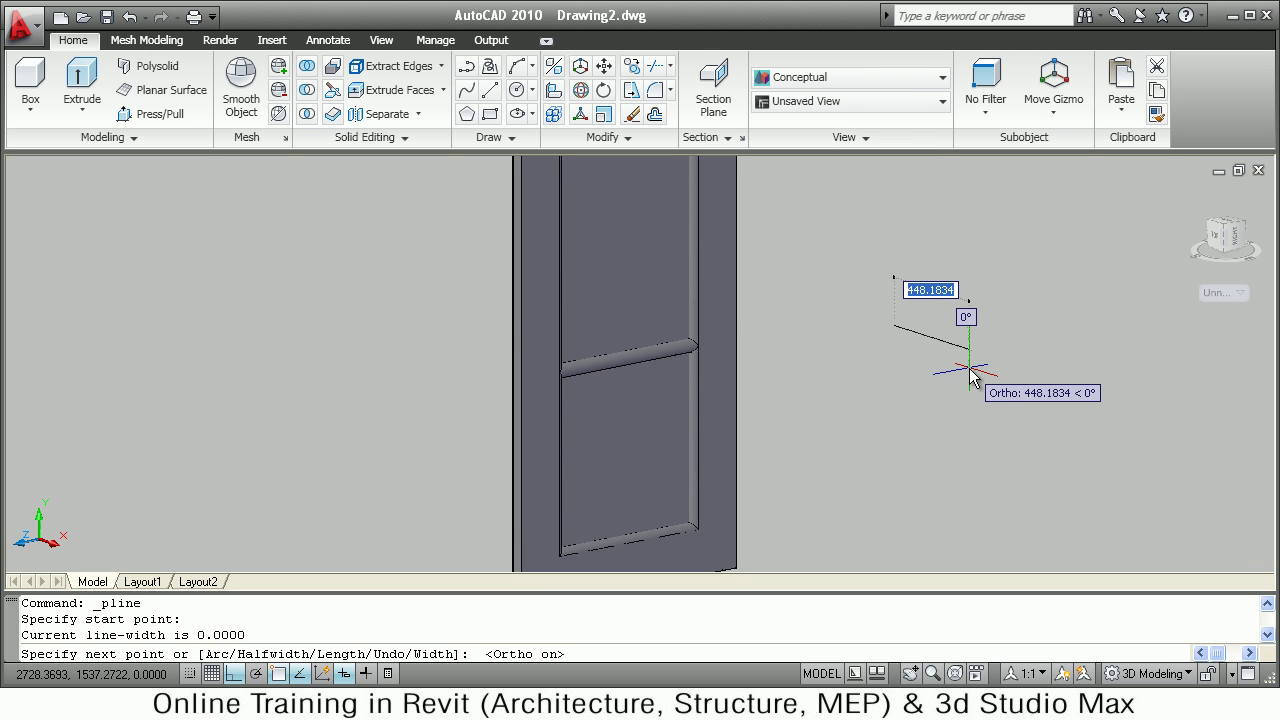
text(50)
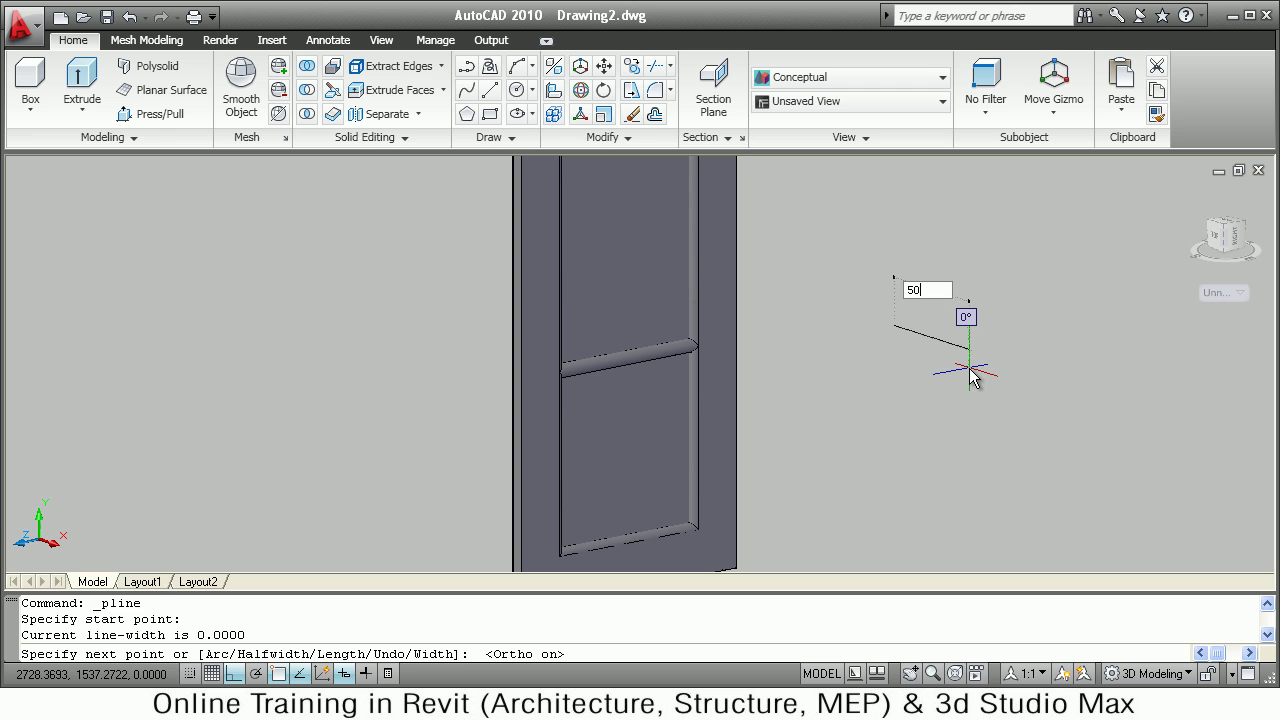
key(Return)
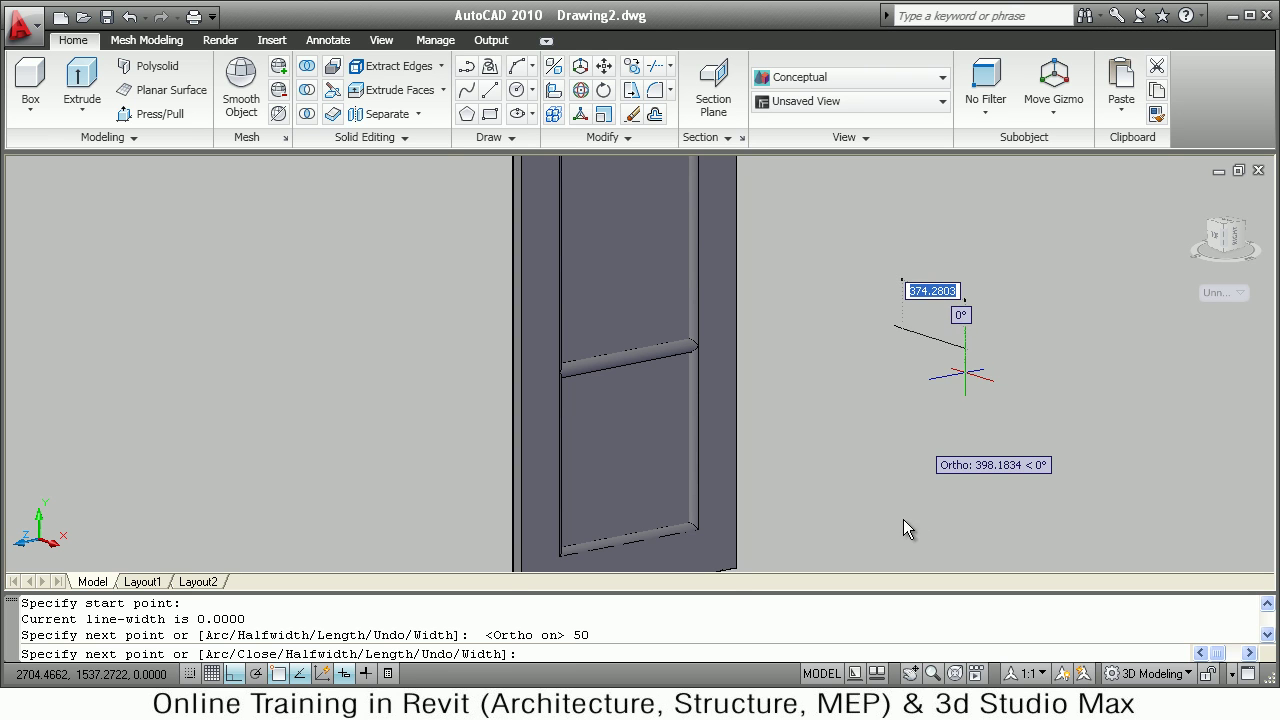
text(150)
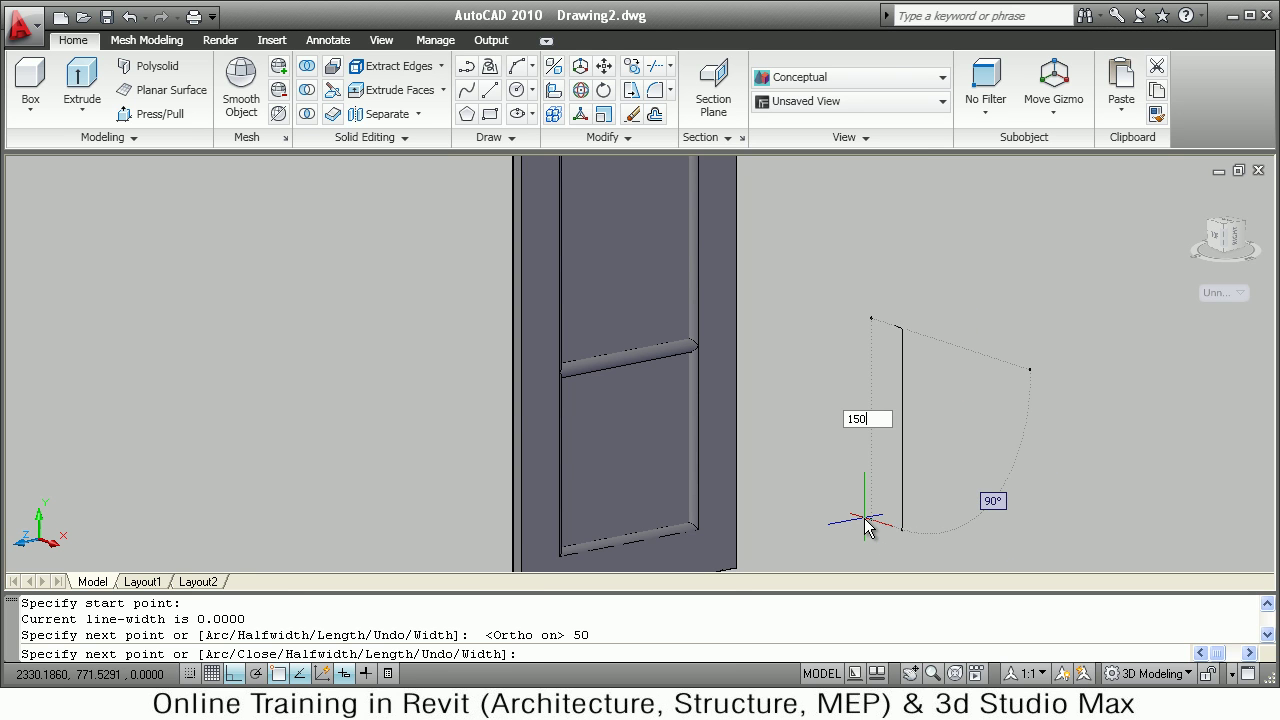
key(Return)
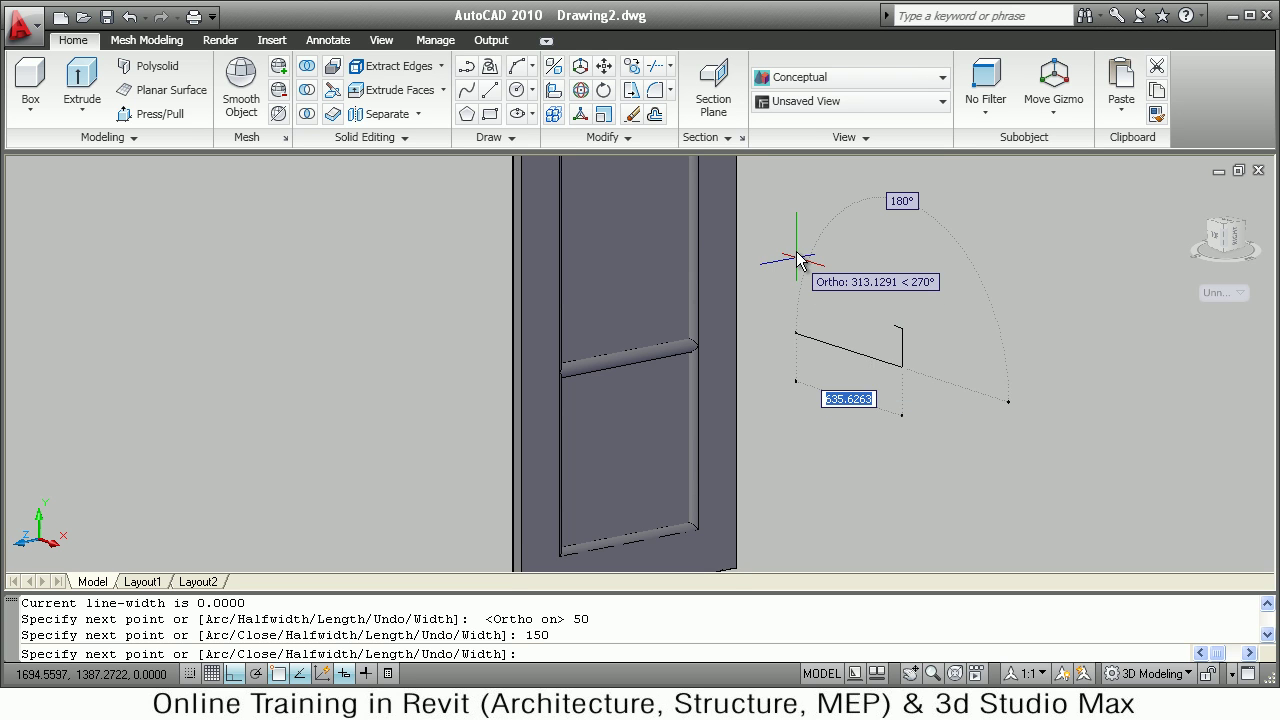
text(50)
key(Return)
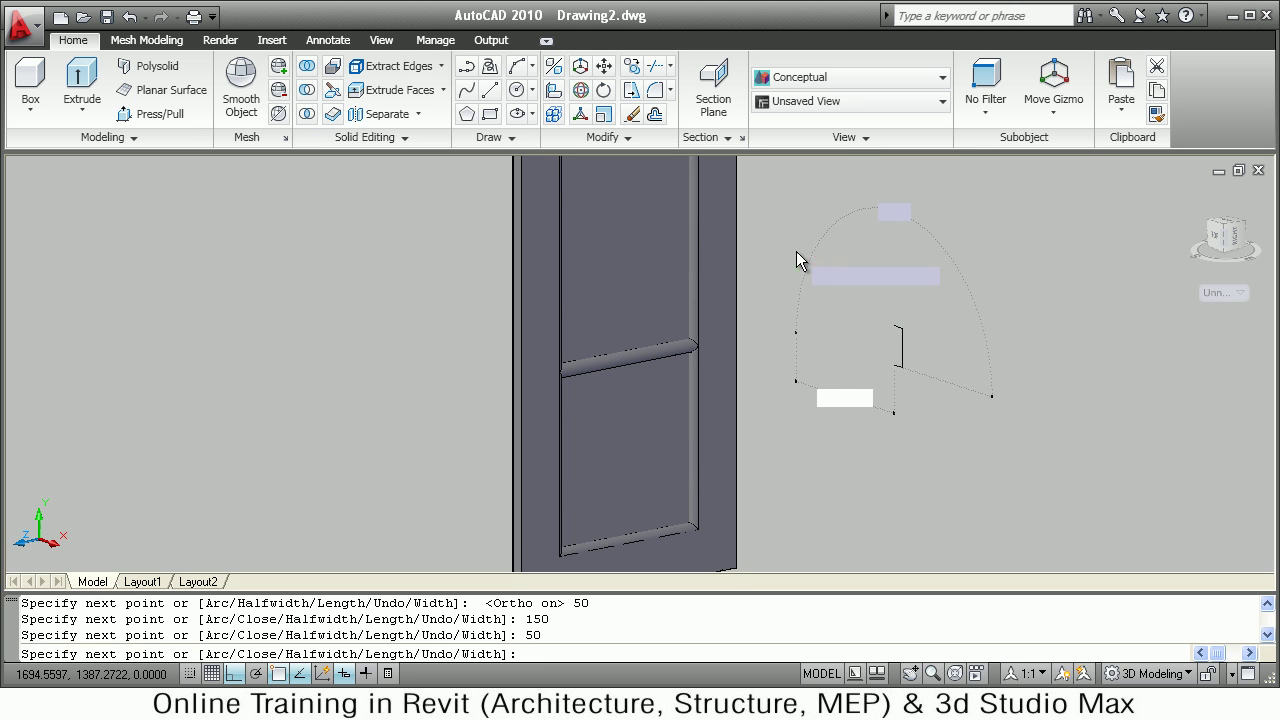
key(Escape)
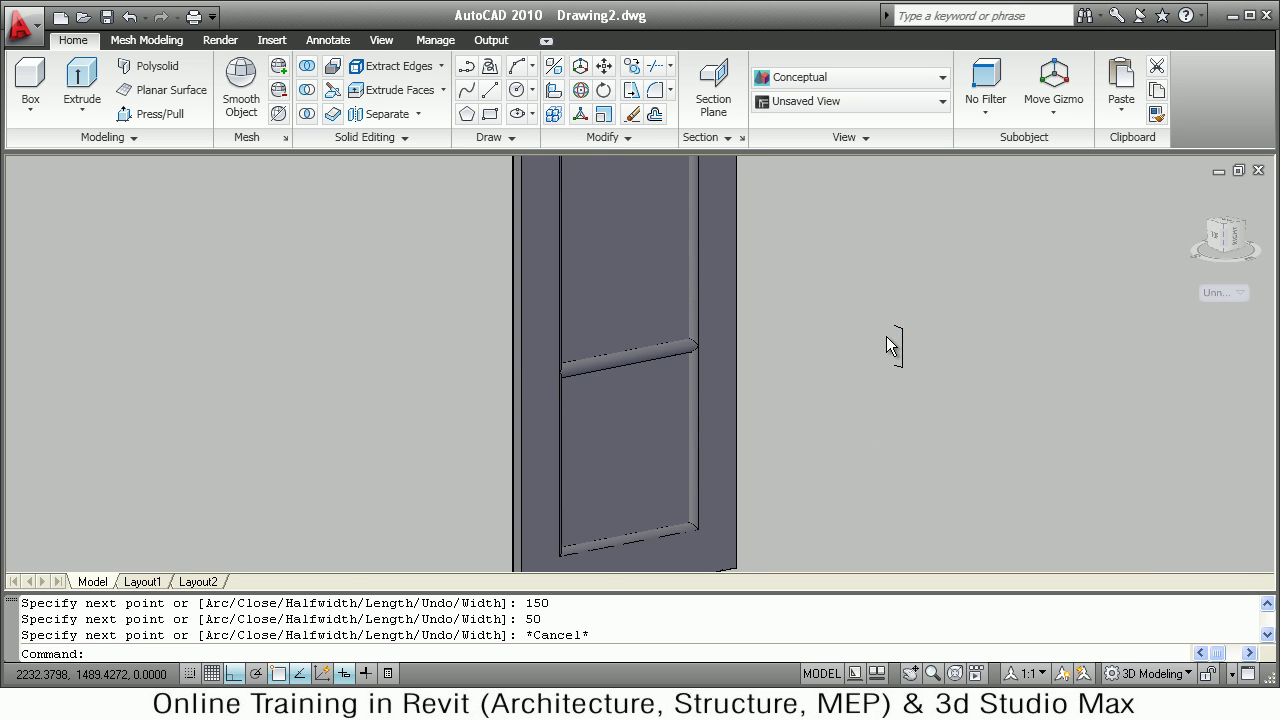
Fillet both corners of the C-shaped polyline with a radius of 25 using the Polyline option.
scroll(888, 345, up, 2)
scroll(920, 341, up, 3)
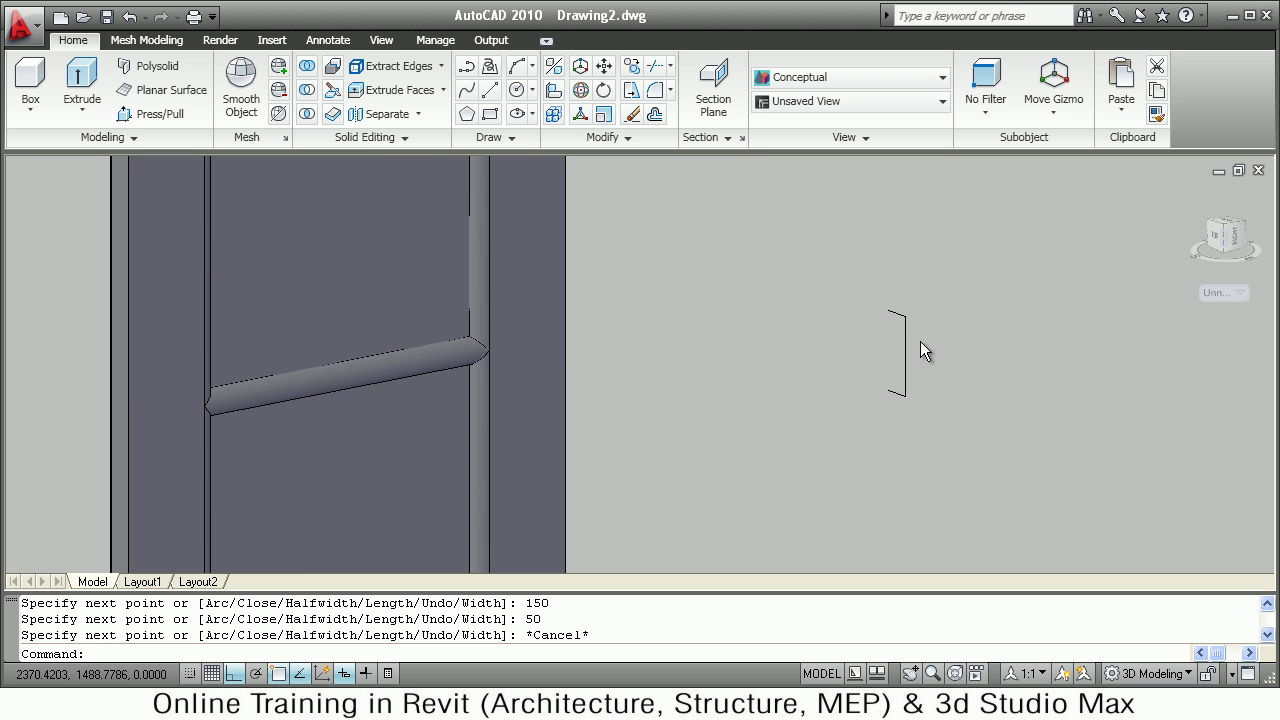
scroll(920, 341, up, 3)
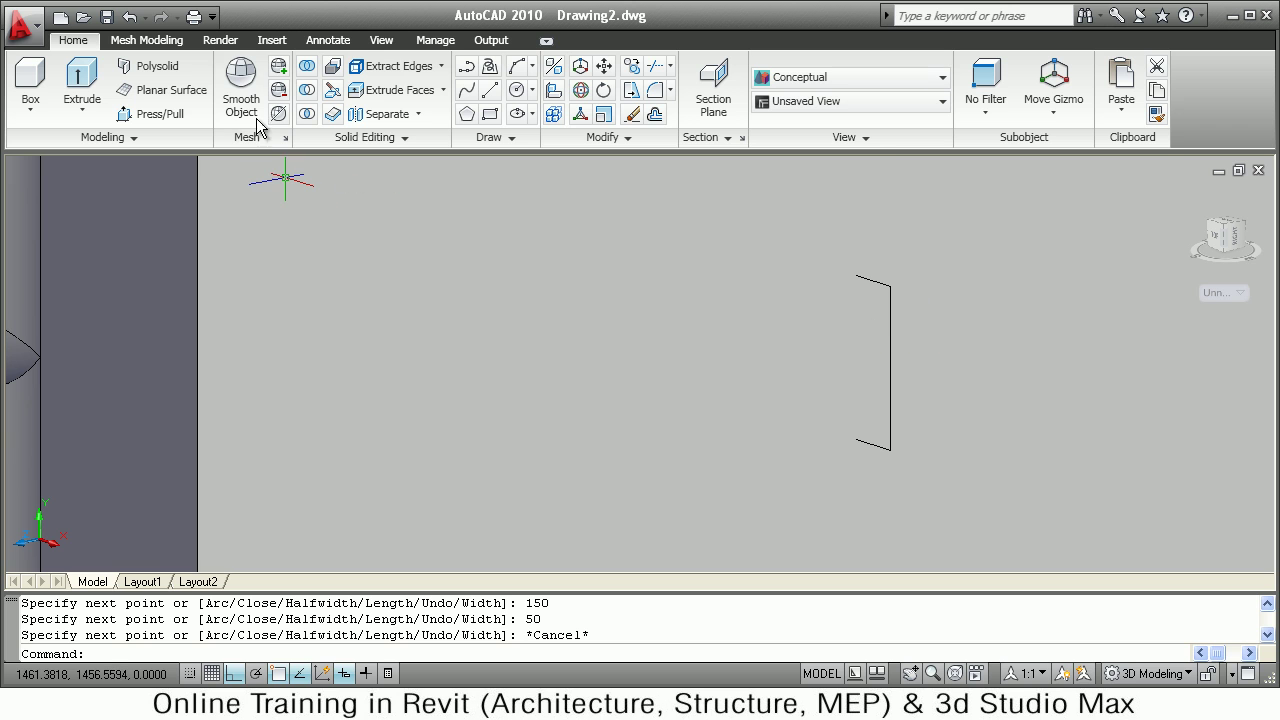
click(656, 92)
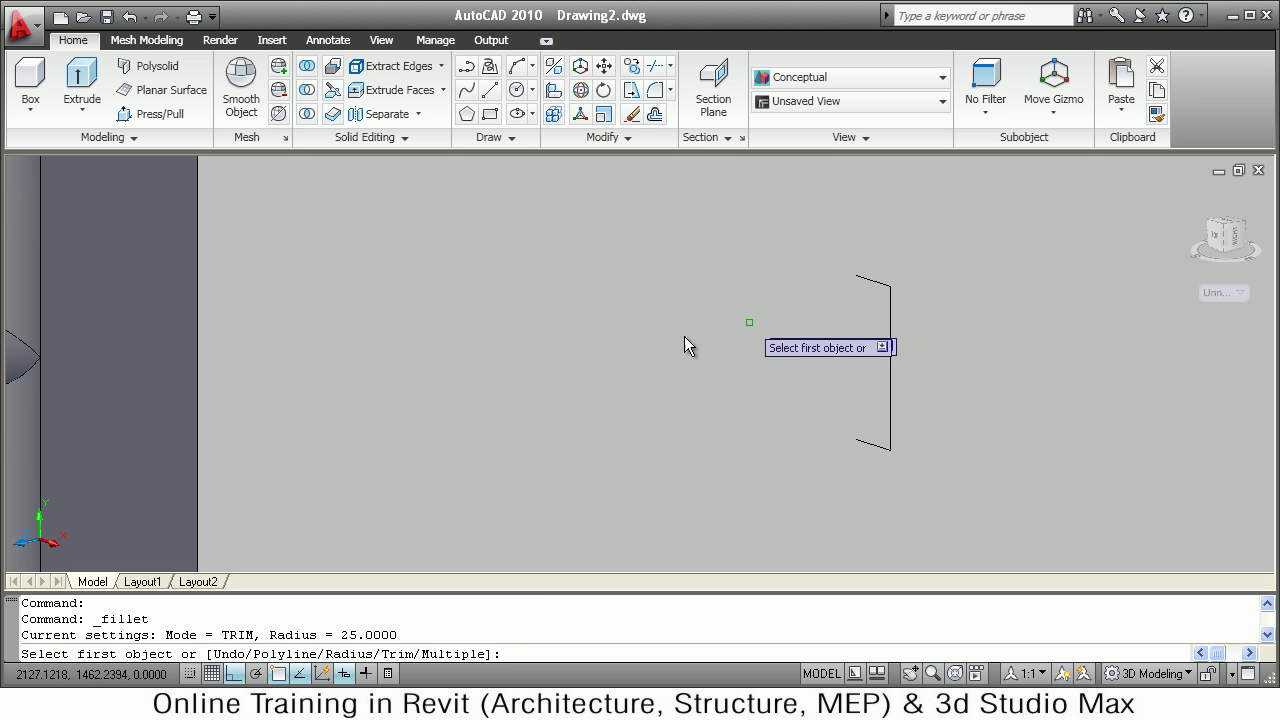
right_click(560, 300)
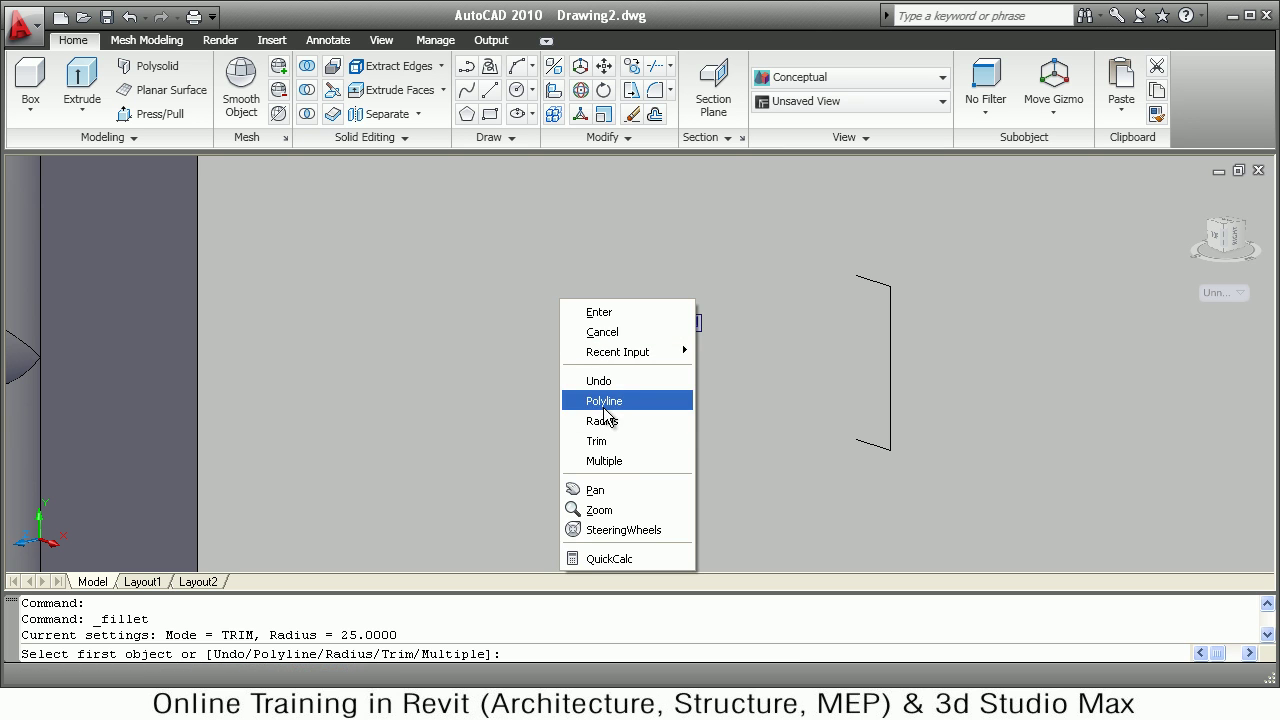
click(602, 421)
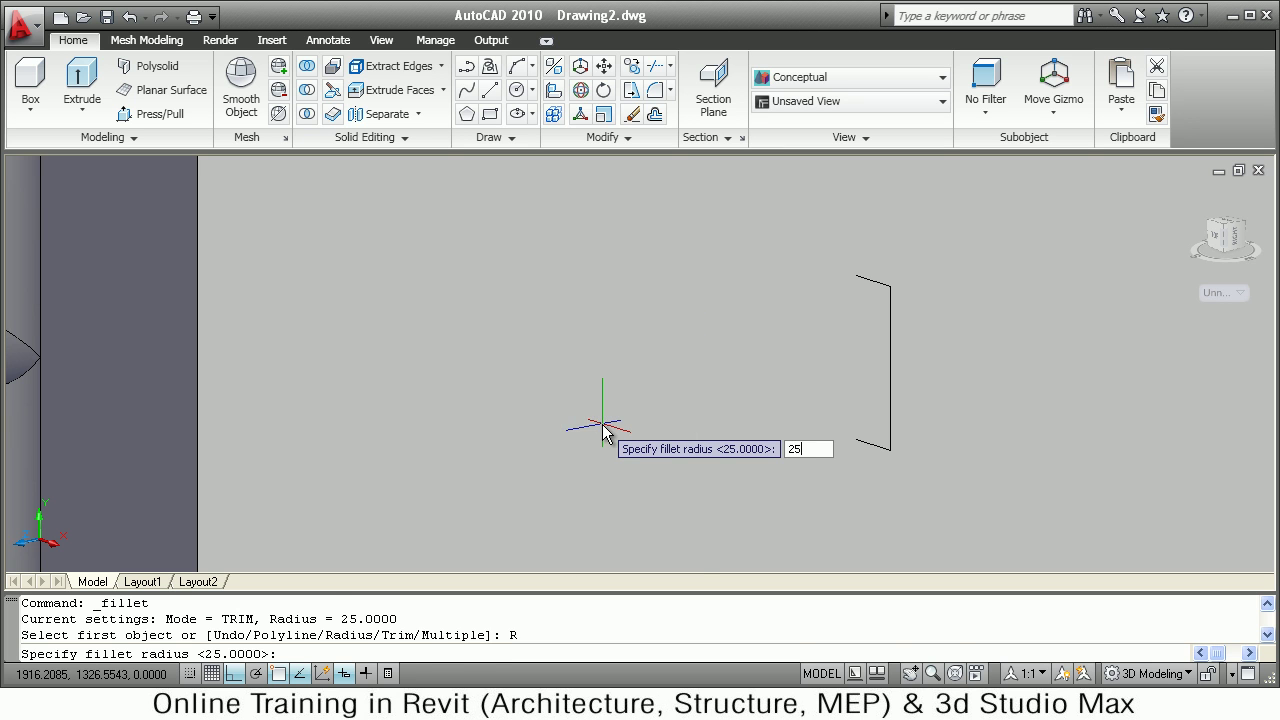
text(25)
key(Return)
right_click(611, 339)
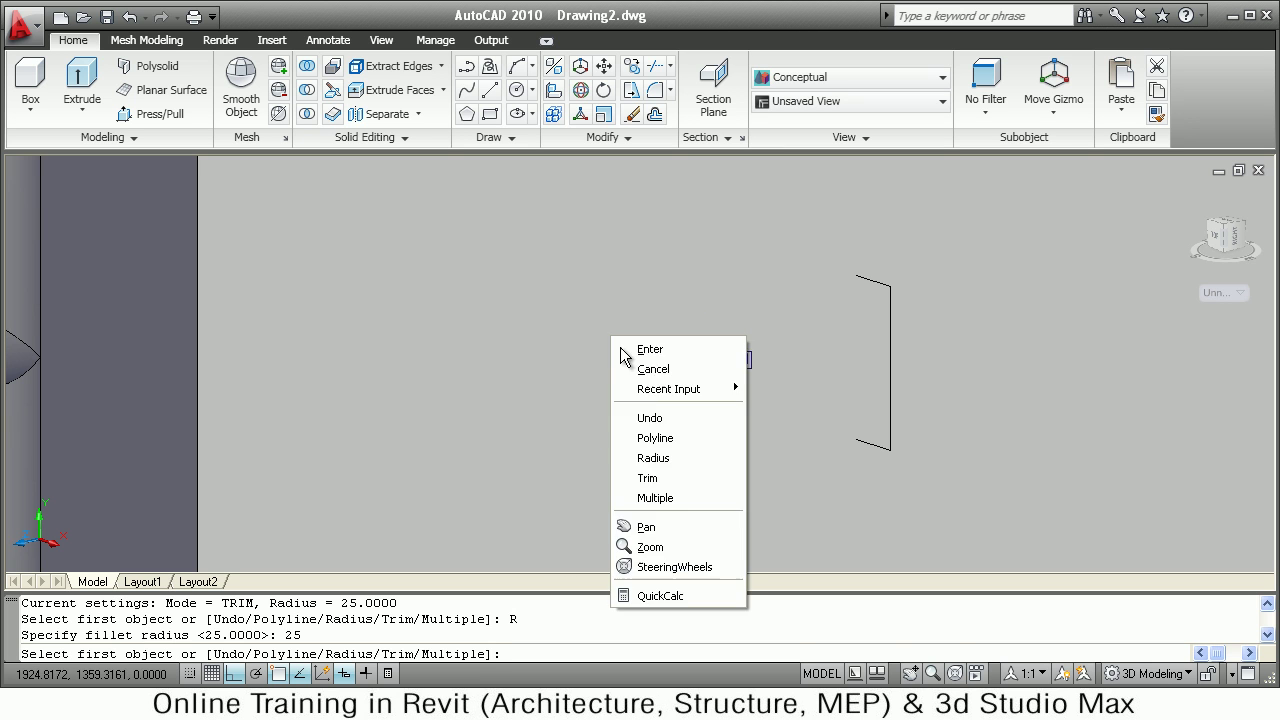
click(669, 440)
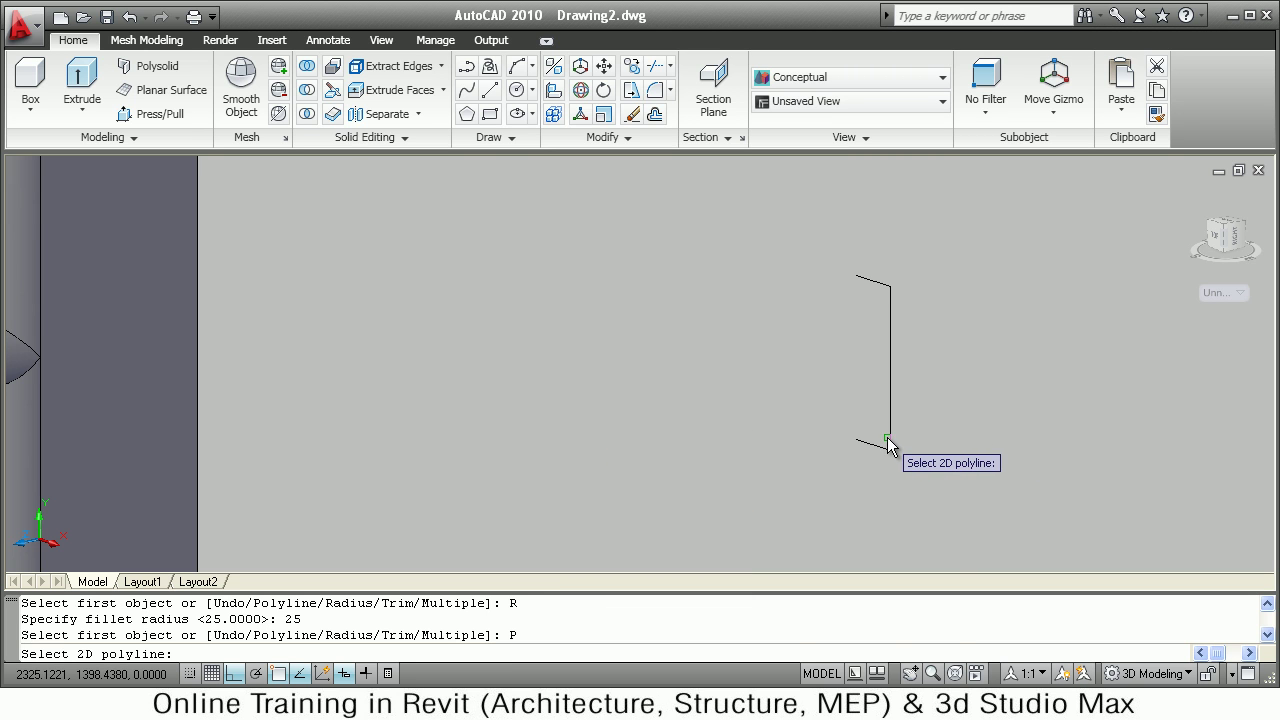
click(889, 439)
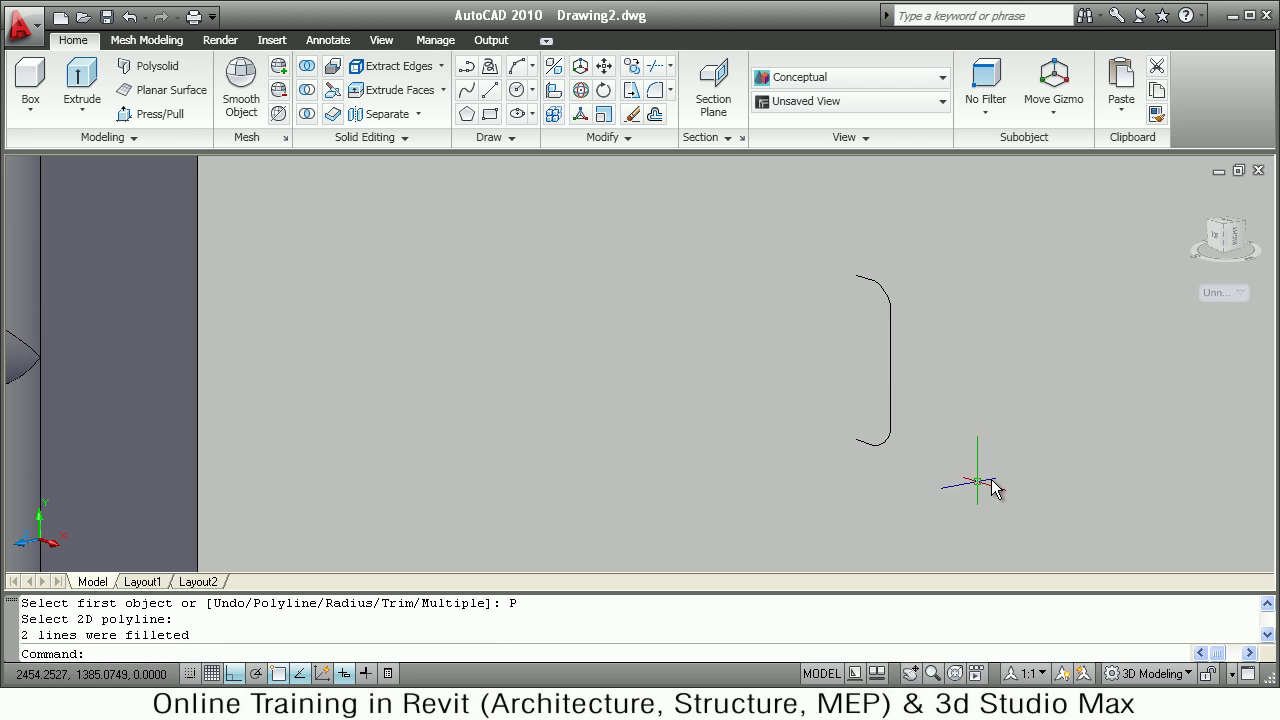
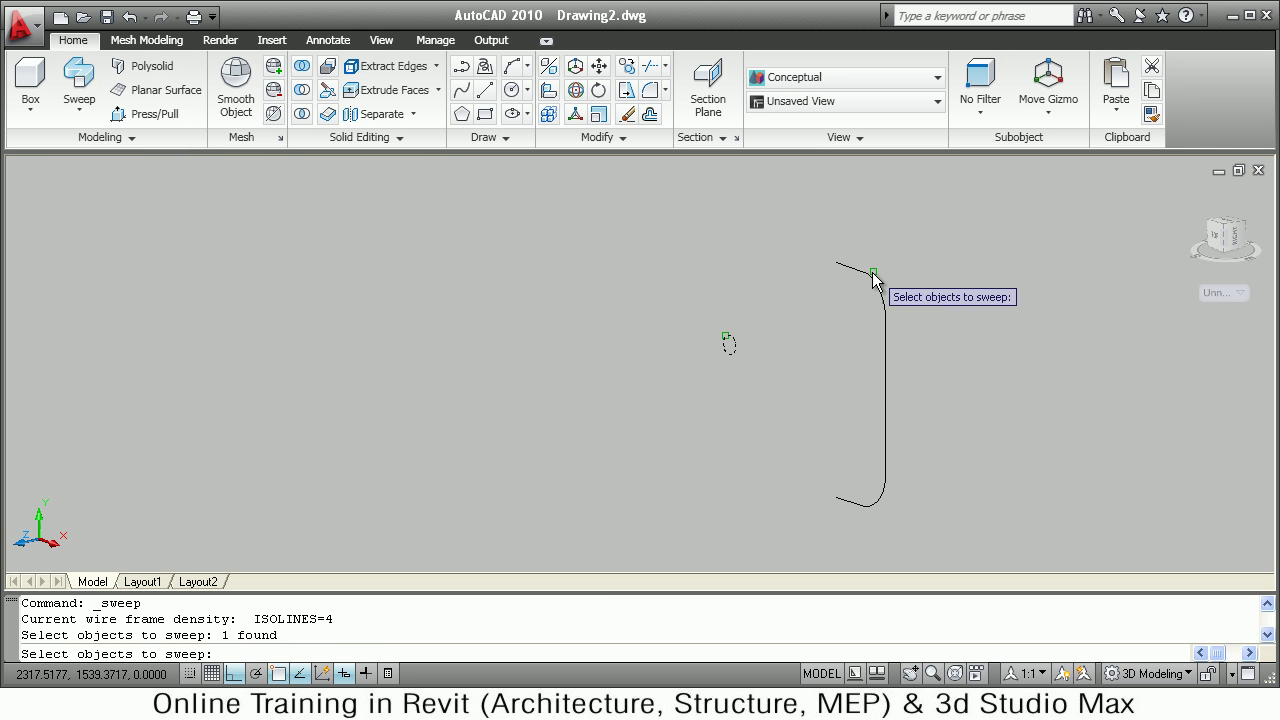
Sweep the small circle along the filleted C-shaped polyline to form a solid door handle.
key(Return)
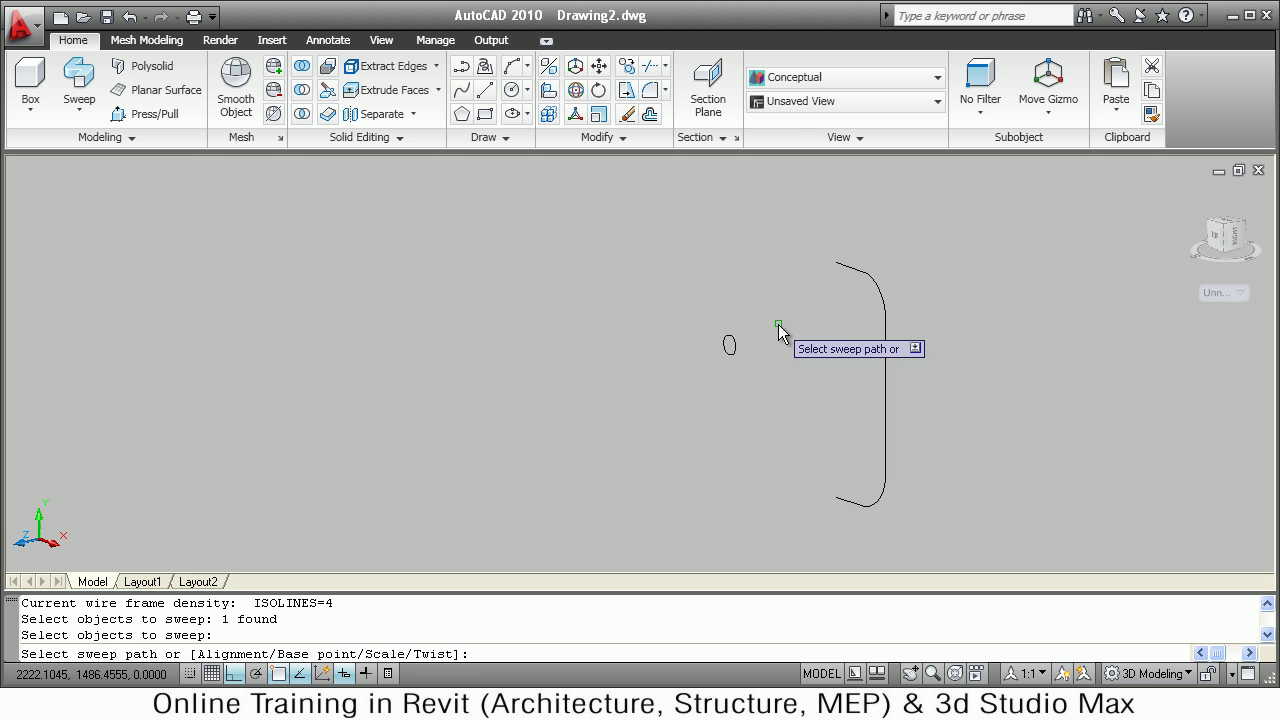
click(850, 276)
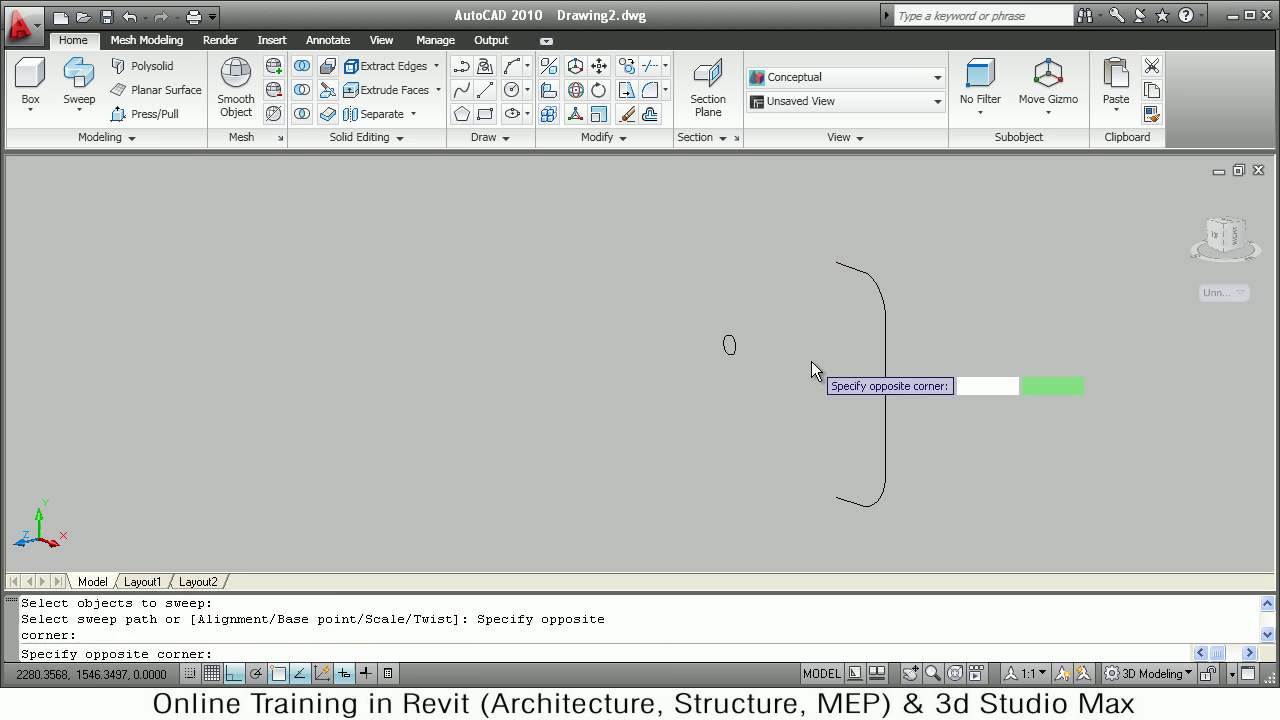
click(818, 226)
scroll(792, 363, down, 8)
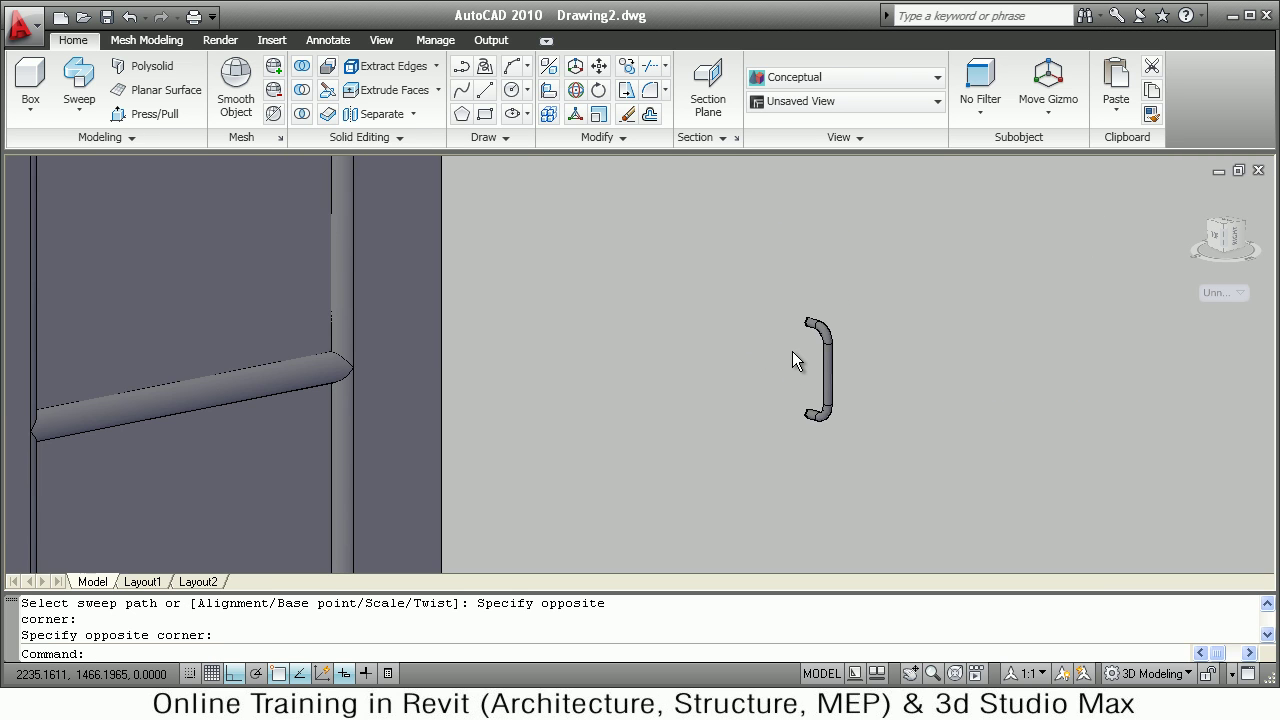
click(800, 377)
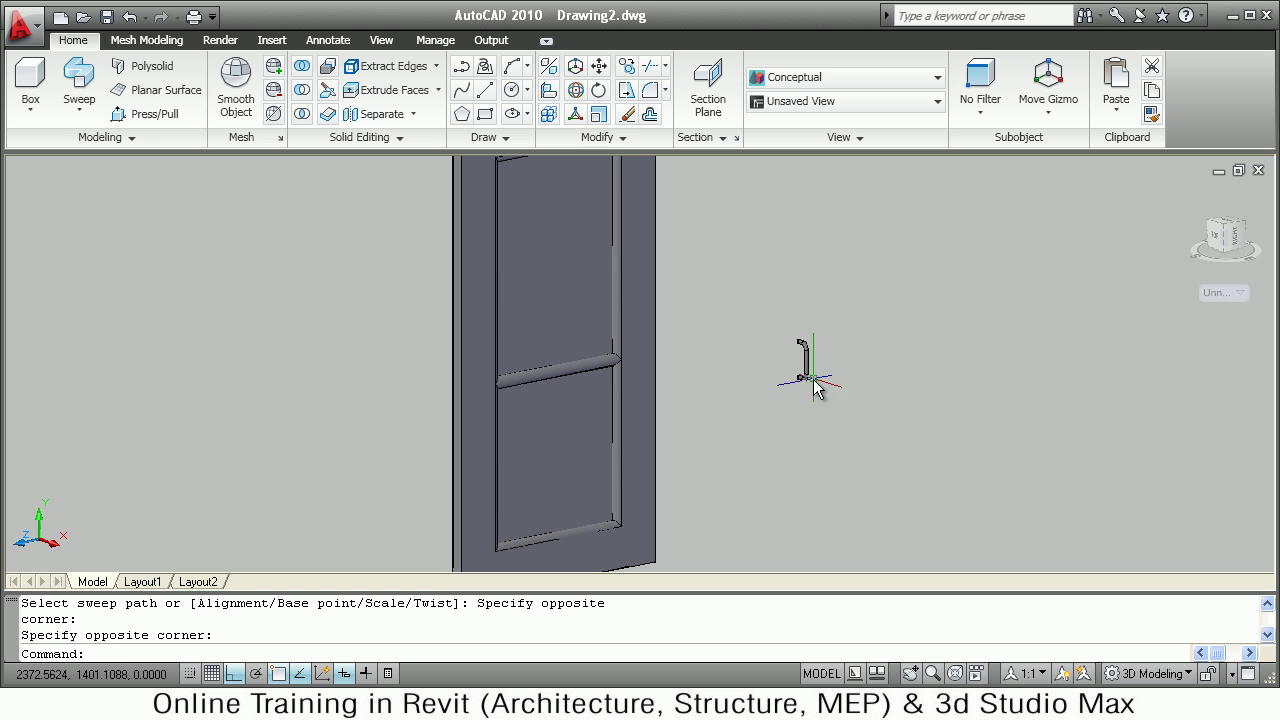
click(552, 398)
key(Escape)
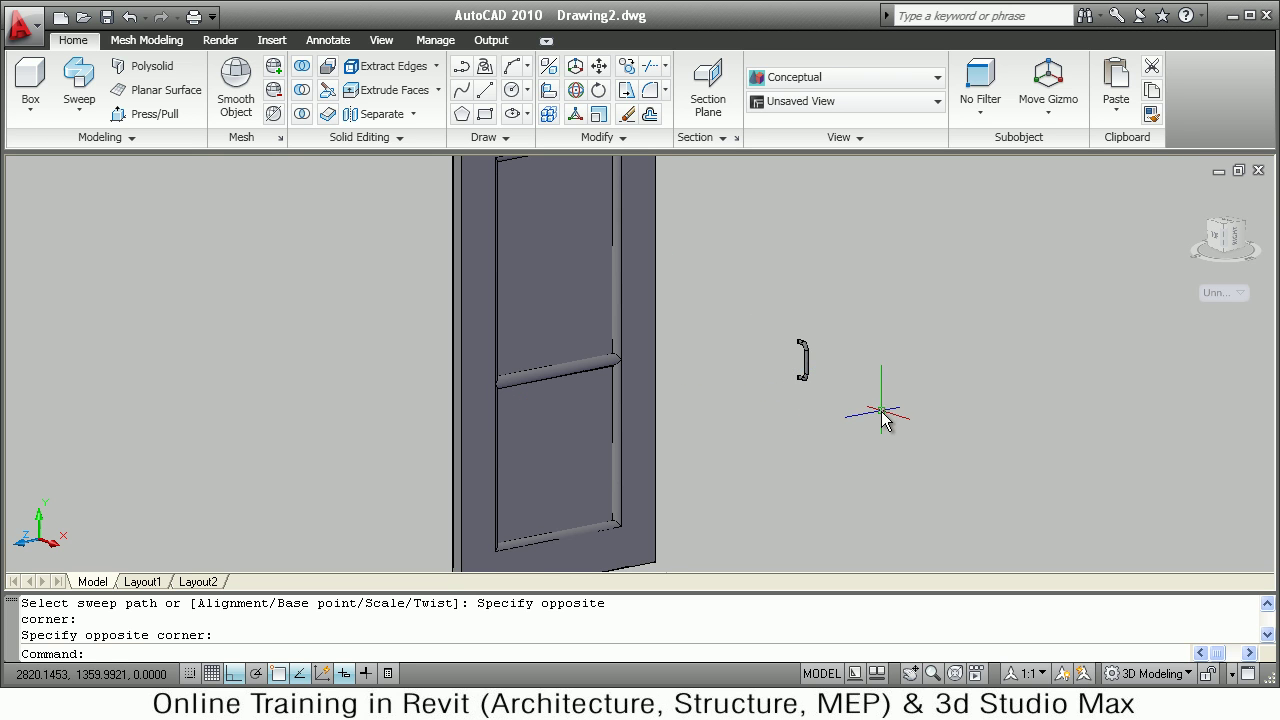
Move the handle and its path polyline from the handle's upper end onto the door's front vertical edge, with Ortho off.
key(Return)
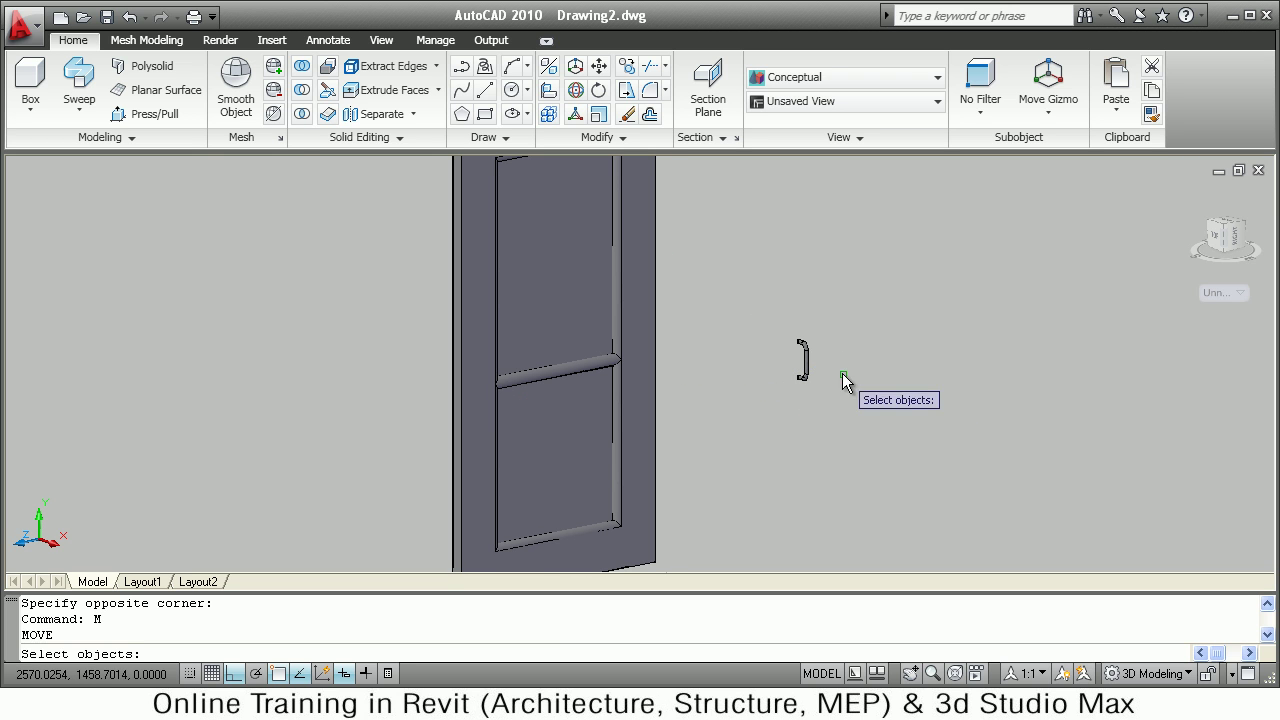
click(811, 318)
click(776, 405)
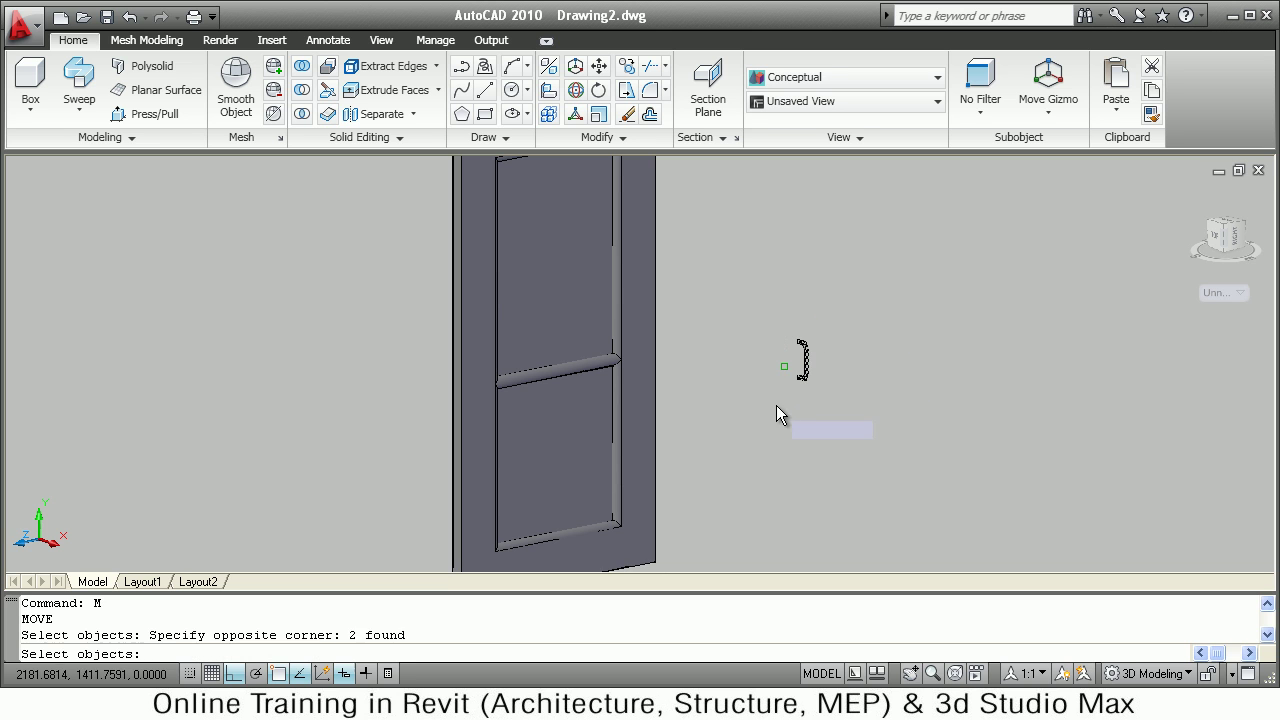
key(Return)
scroll(777, 357, up, 8)
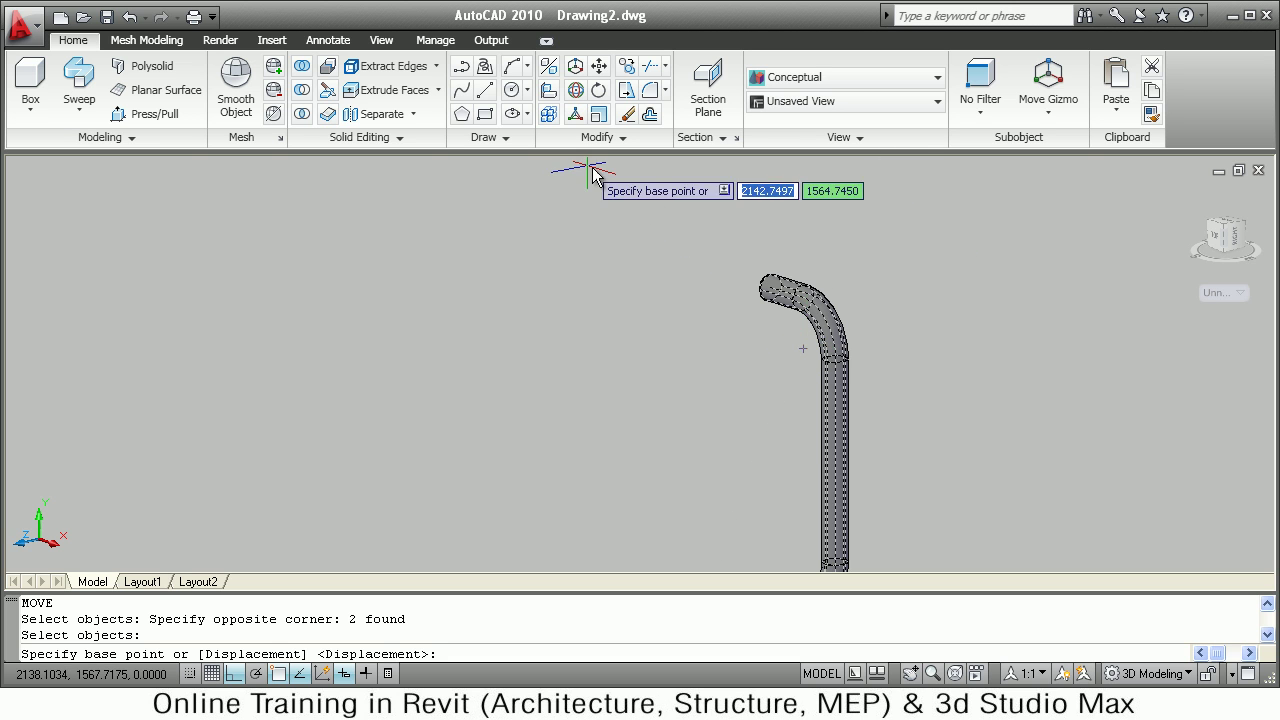
click(768, 288)
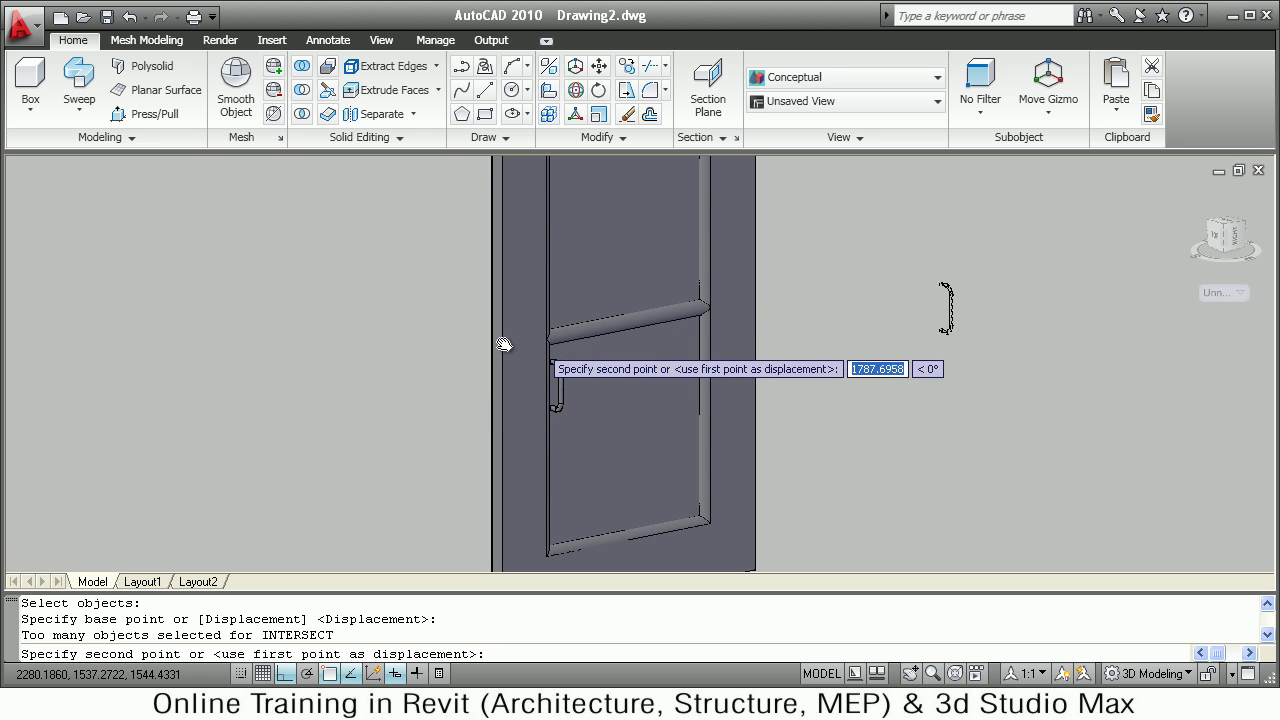
scroll(468, 332, up, 1)
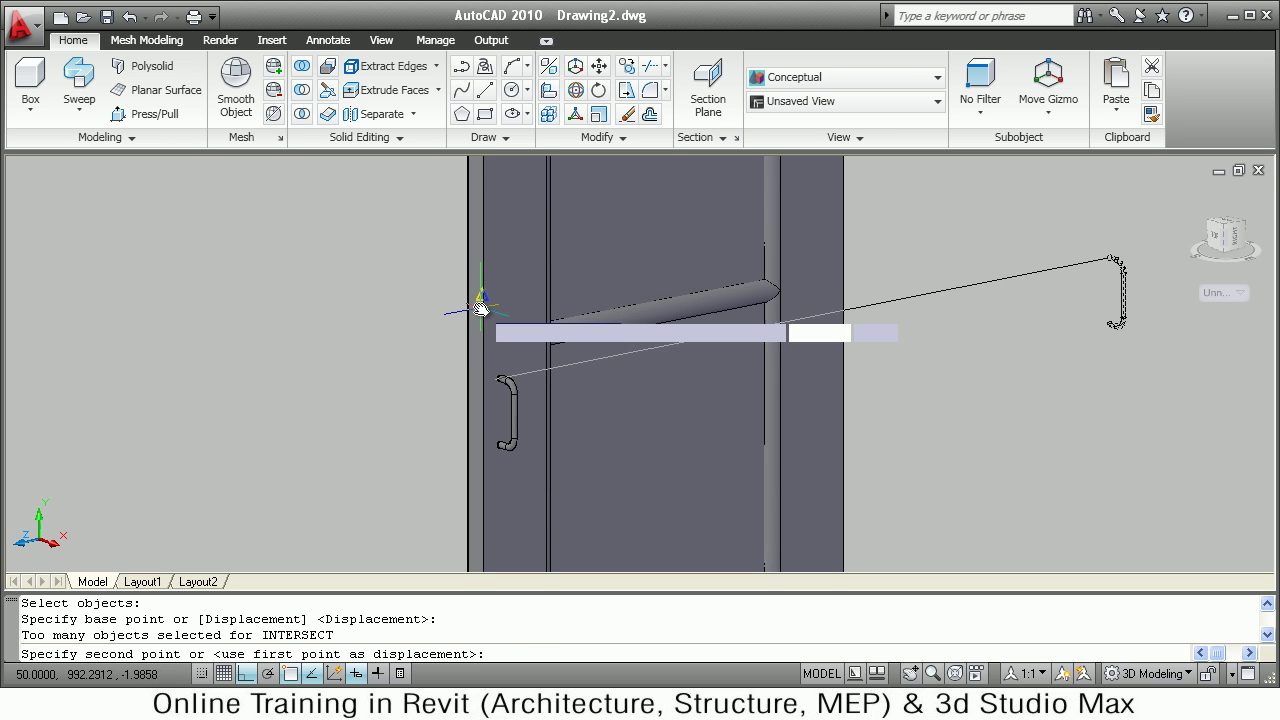
key(F8)
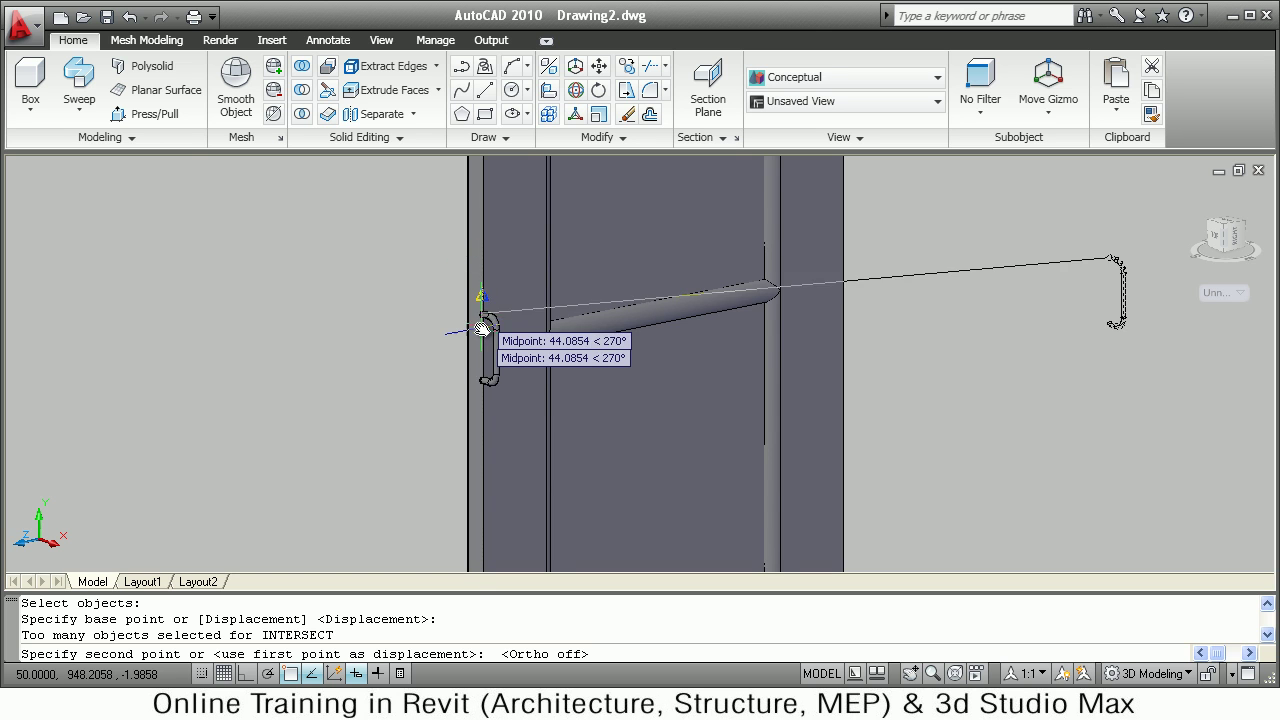
scroll(494, 218, up, 2)
scroll(480, 326, up, 2)
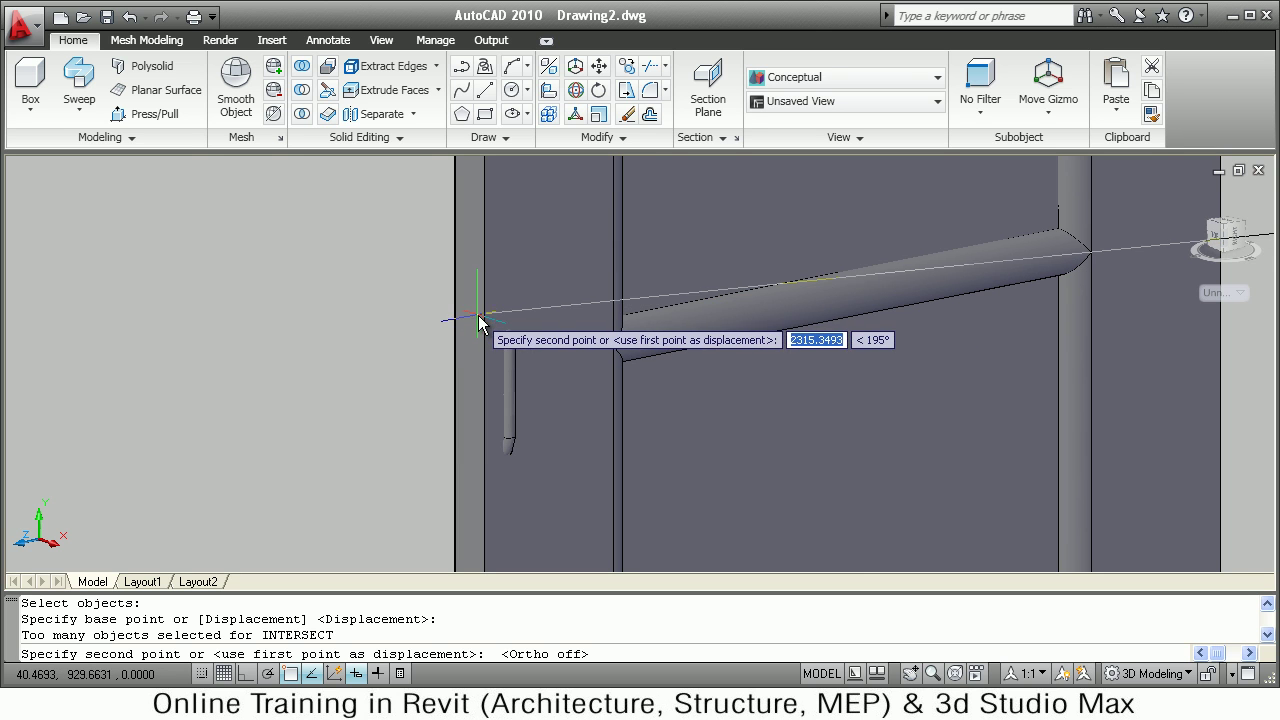
click(484, 262)
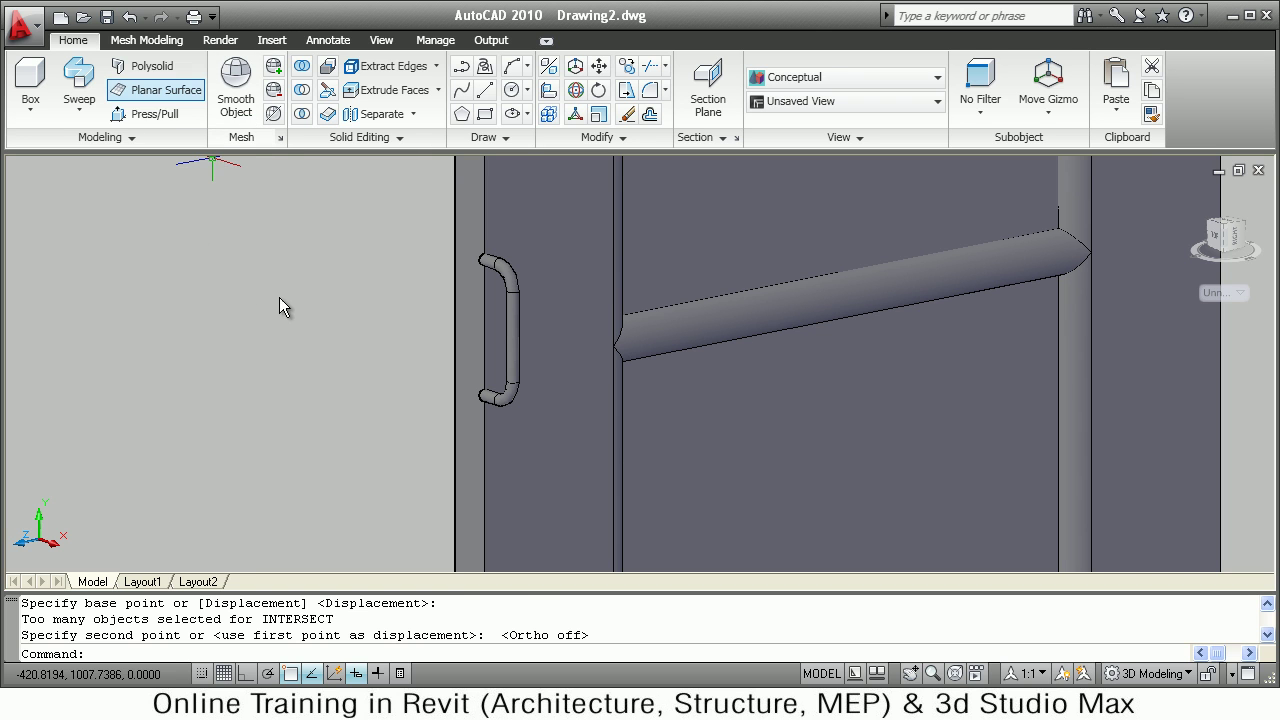
Move only the handle solid 50 units inward from the door's vertical edge with Ortho on.
key(Return)
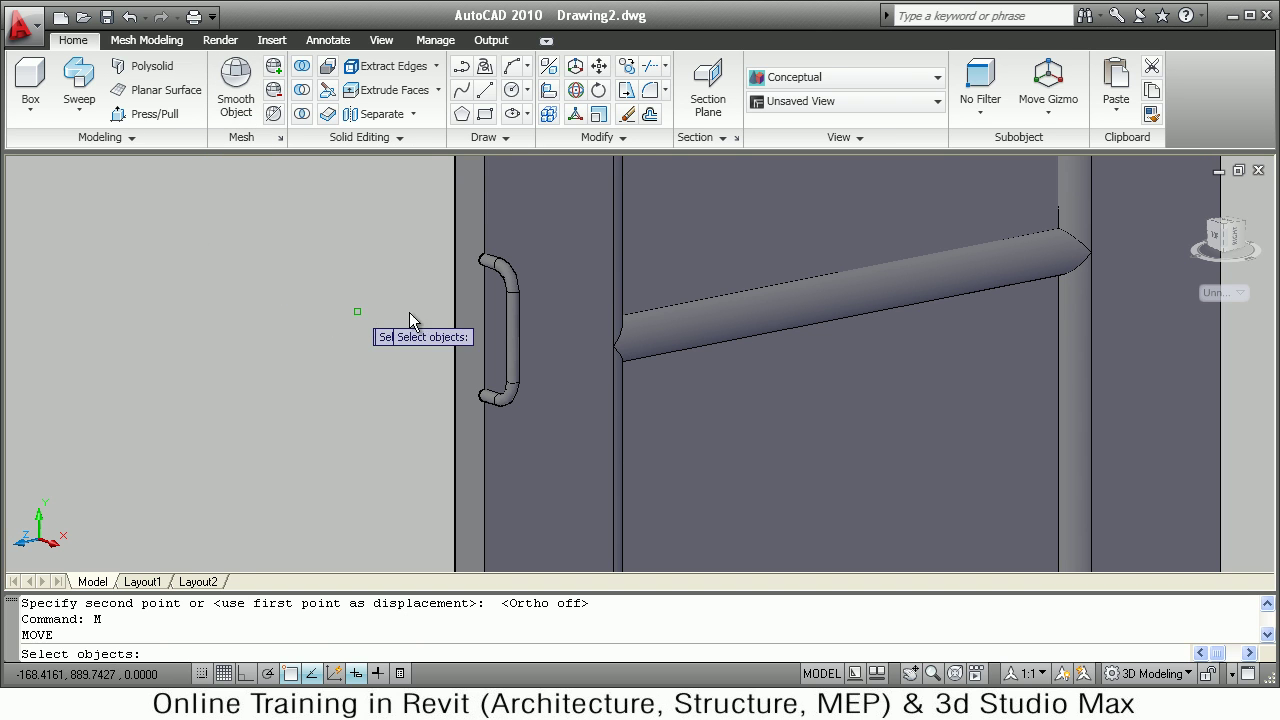
click(519, 321)
key(Return)
click(301, 383)
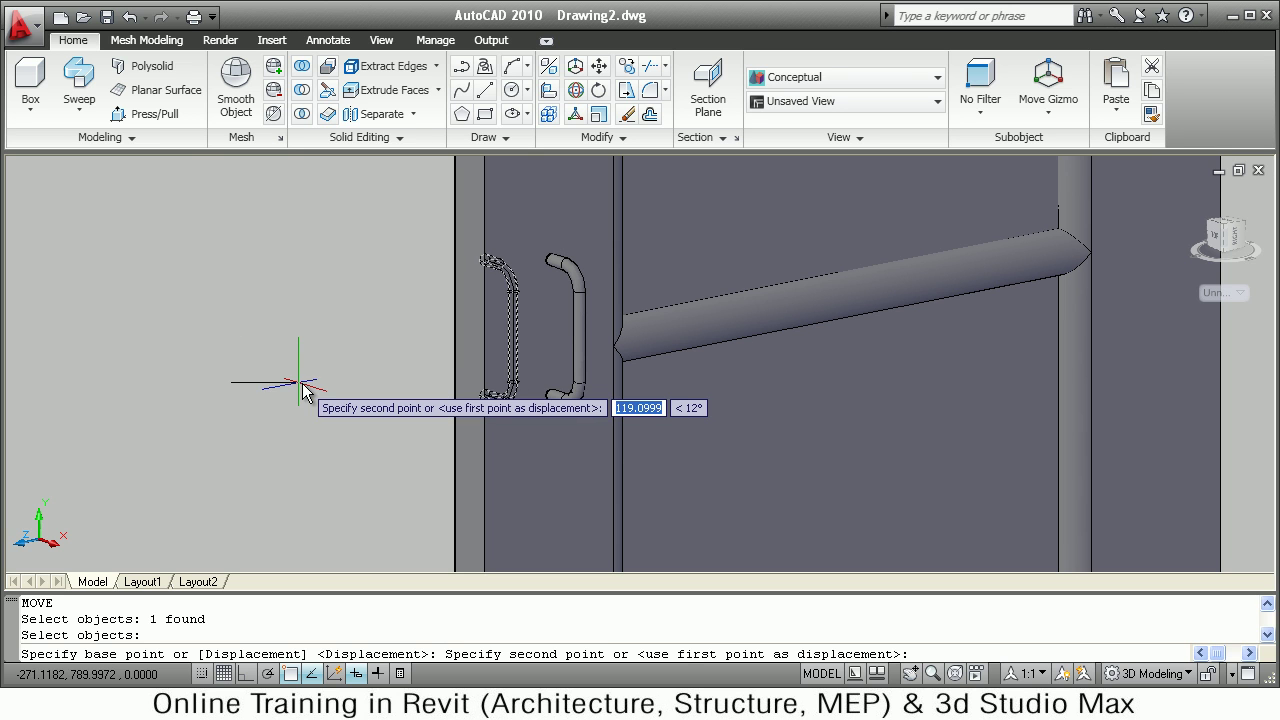
key(F8)
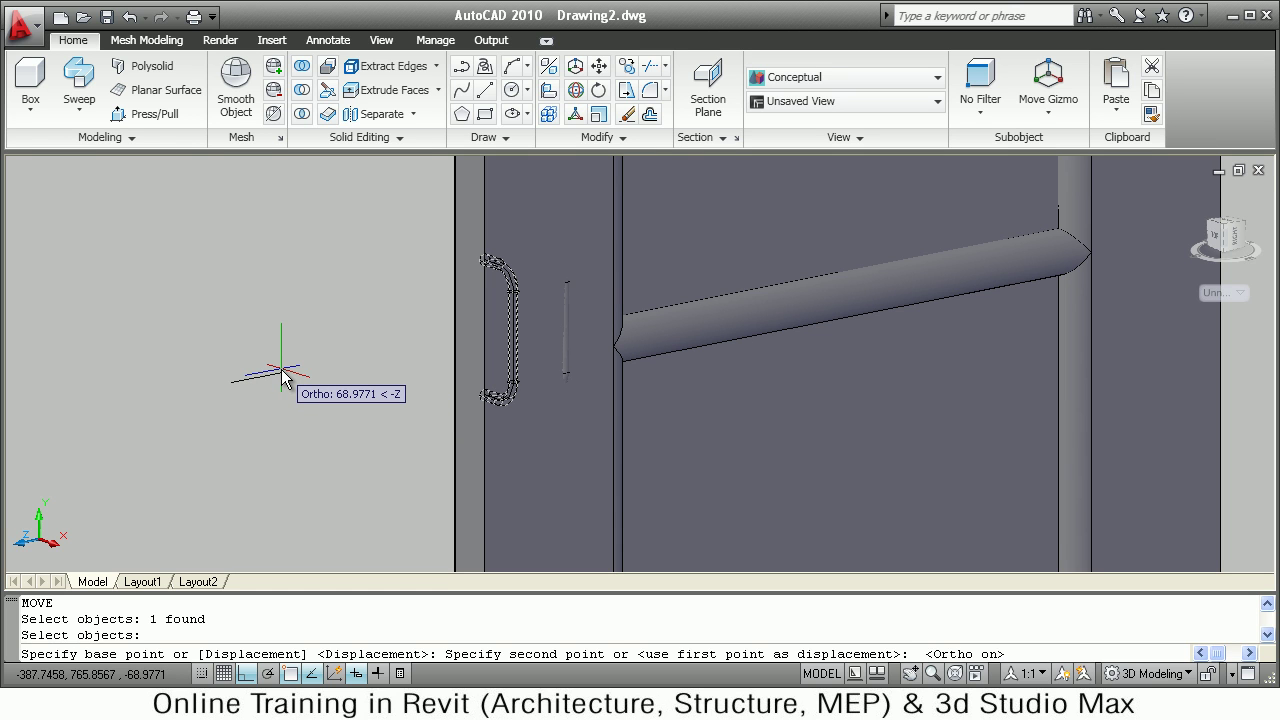
text(50)
key(Return)
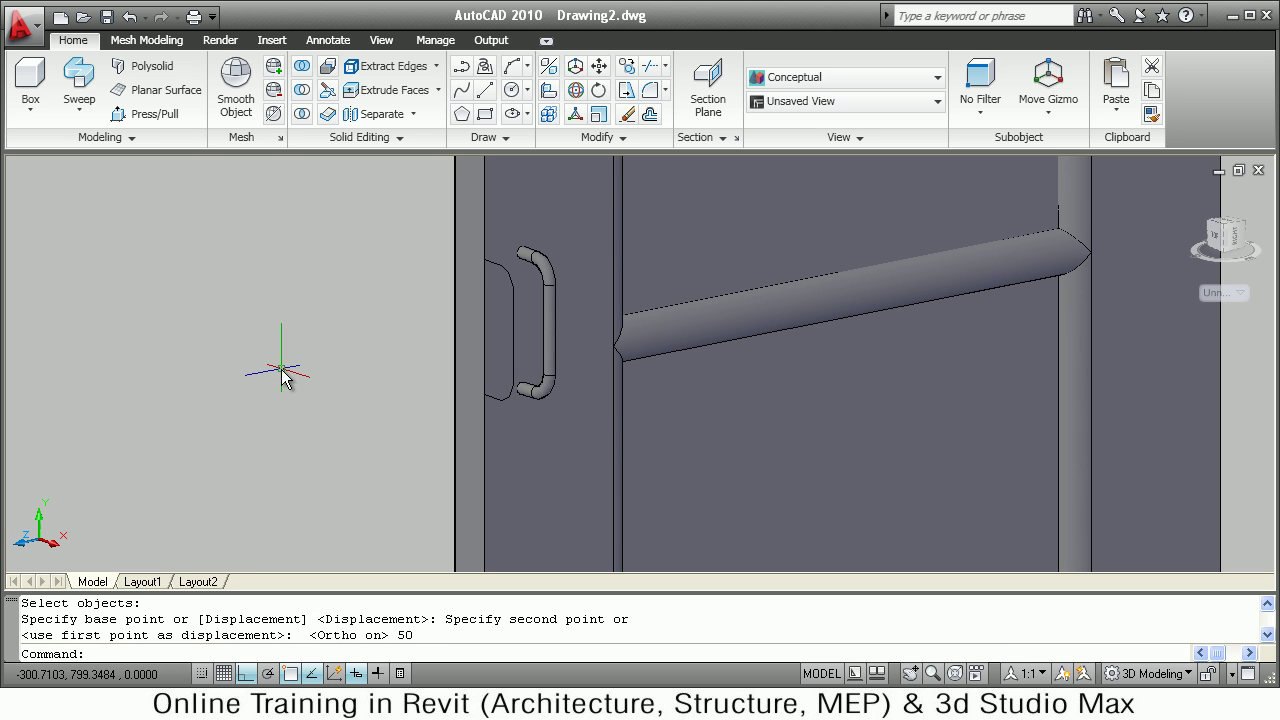
Erase the leftover C-shaped path polyline beside the handle.
key(Escape)
click(514, 362)
text(e)
key(Return)
scroll(404, 423, down, 4)
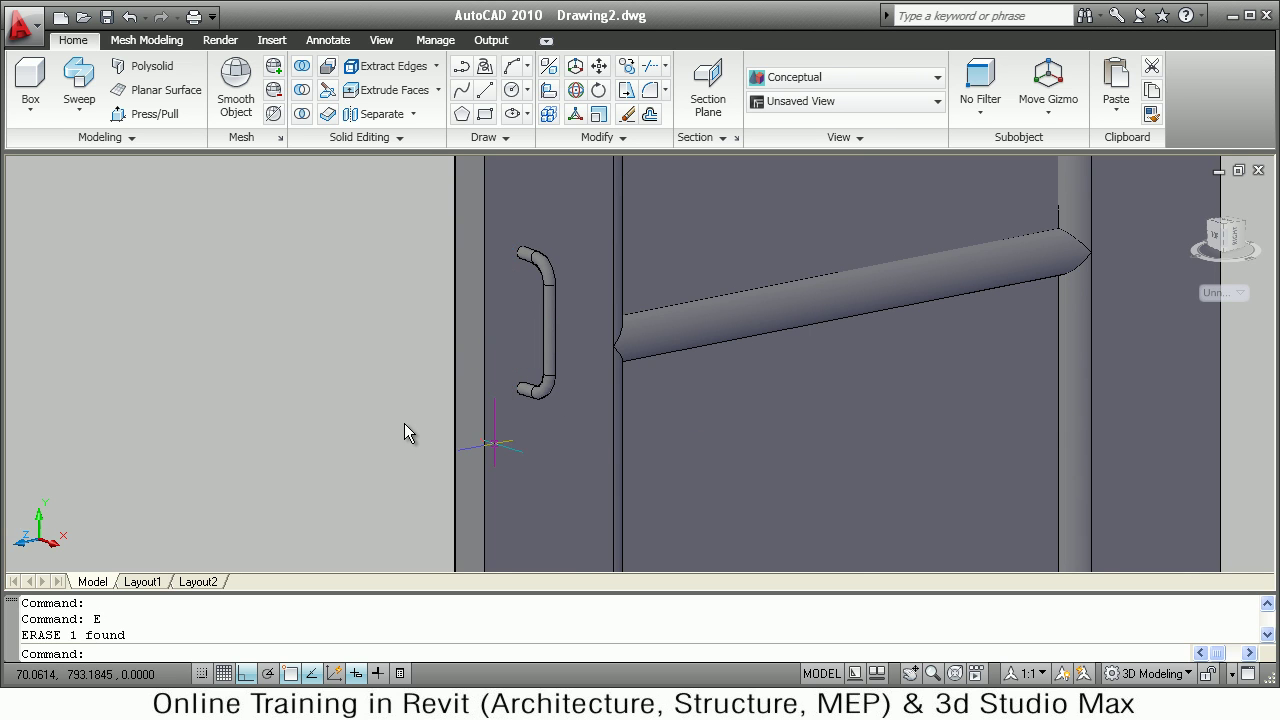
scroll(812, 400, down, 4)
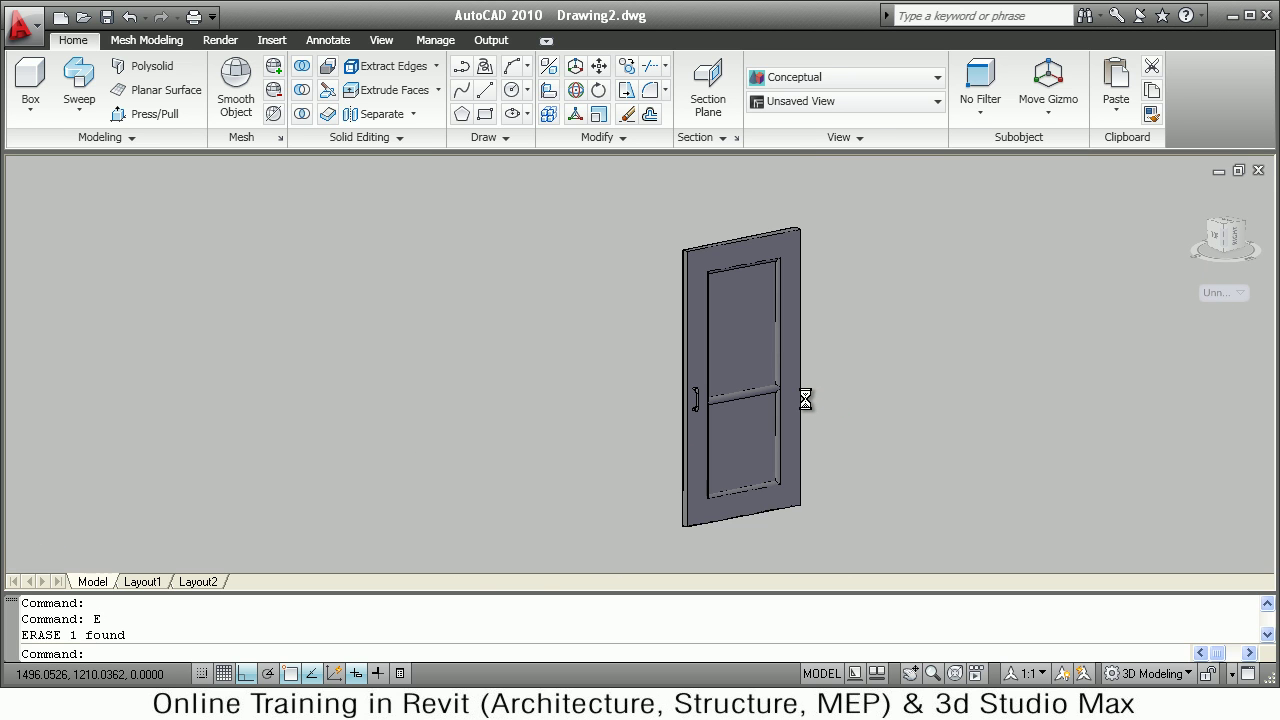
scroll(766, 437, up, 2)
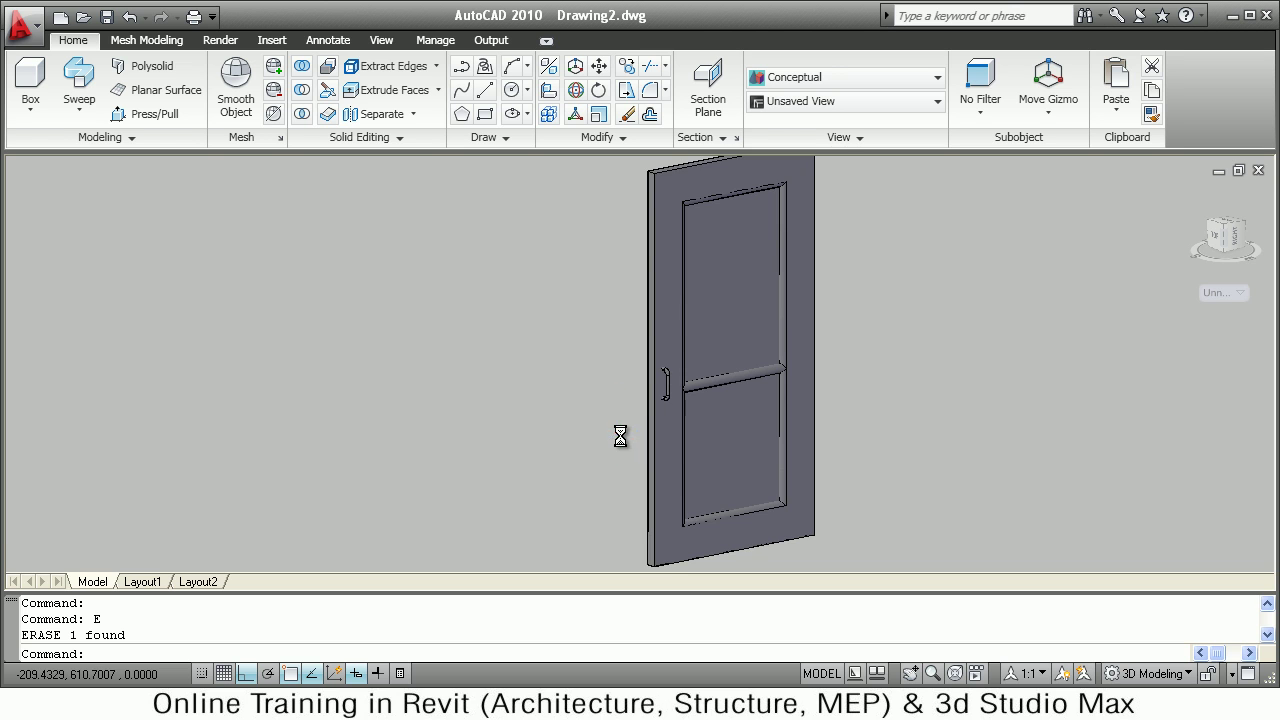
scroll(620, 436, down, 2)
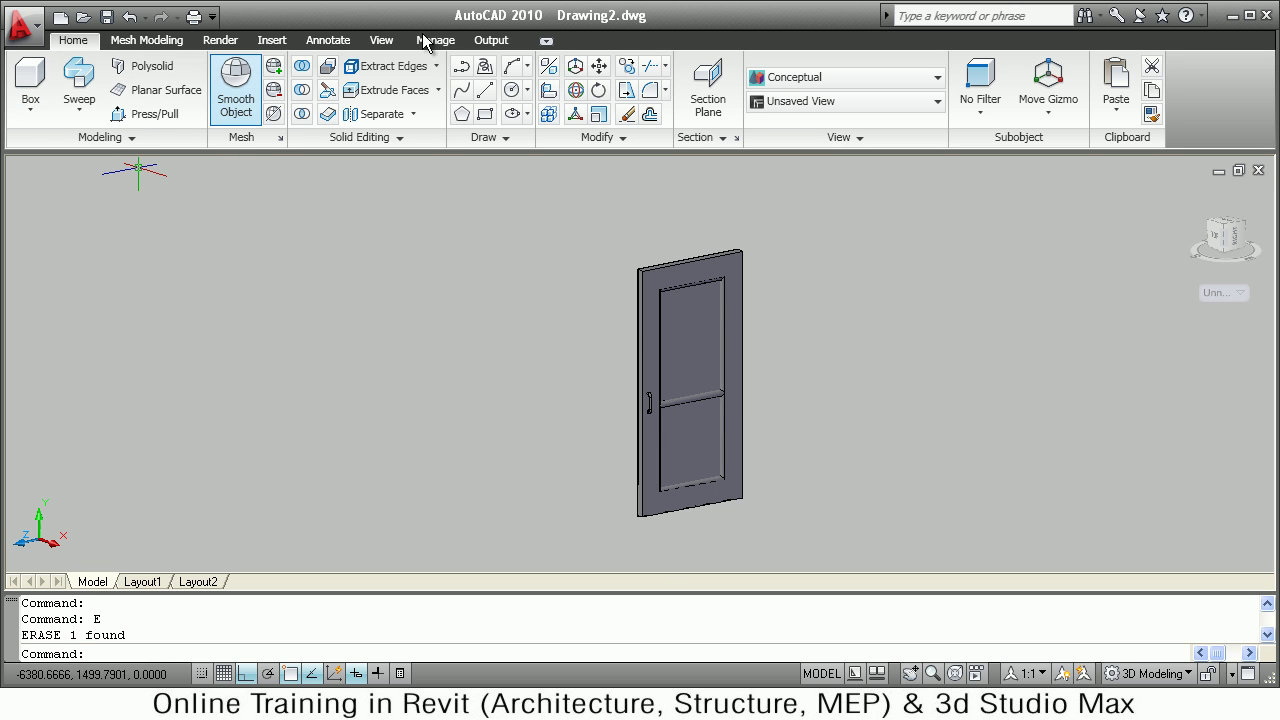
Set the user coordinate system to the Right orientation.
click(382, 42)
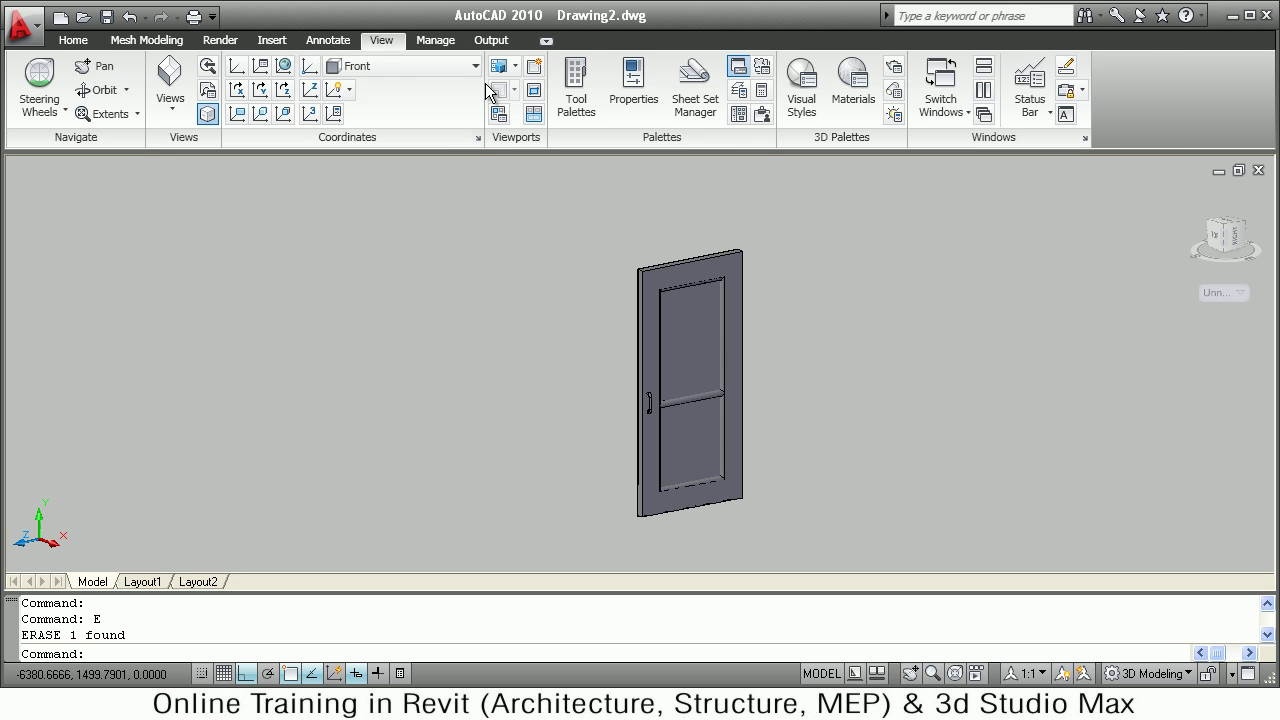
click(404, 66)
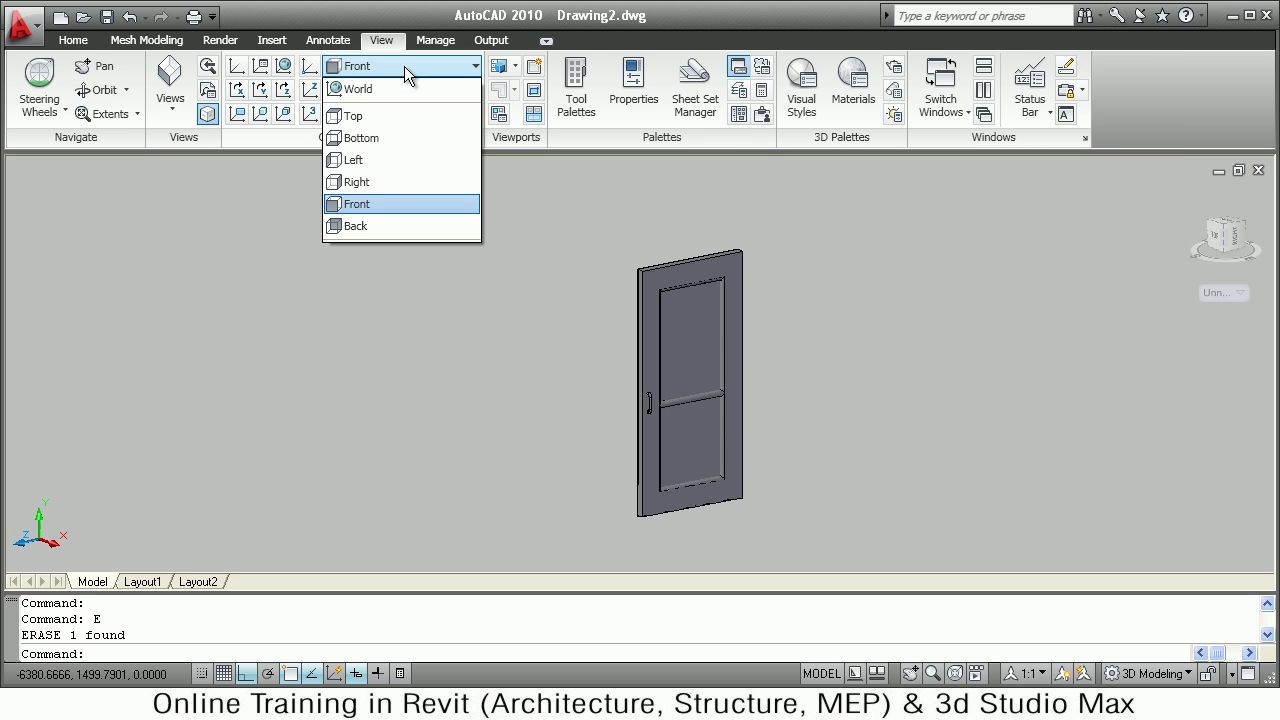
click(355, 183)
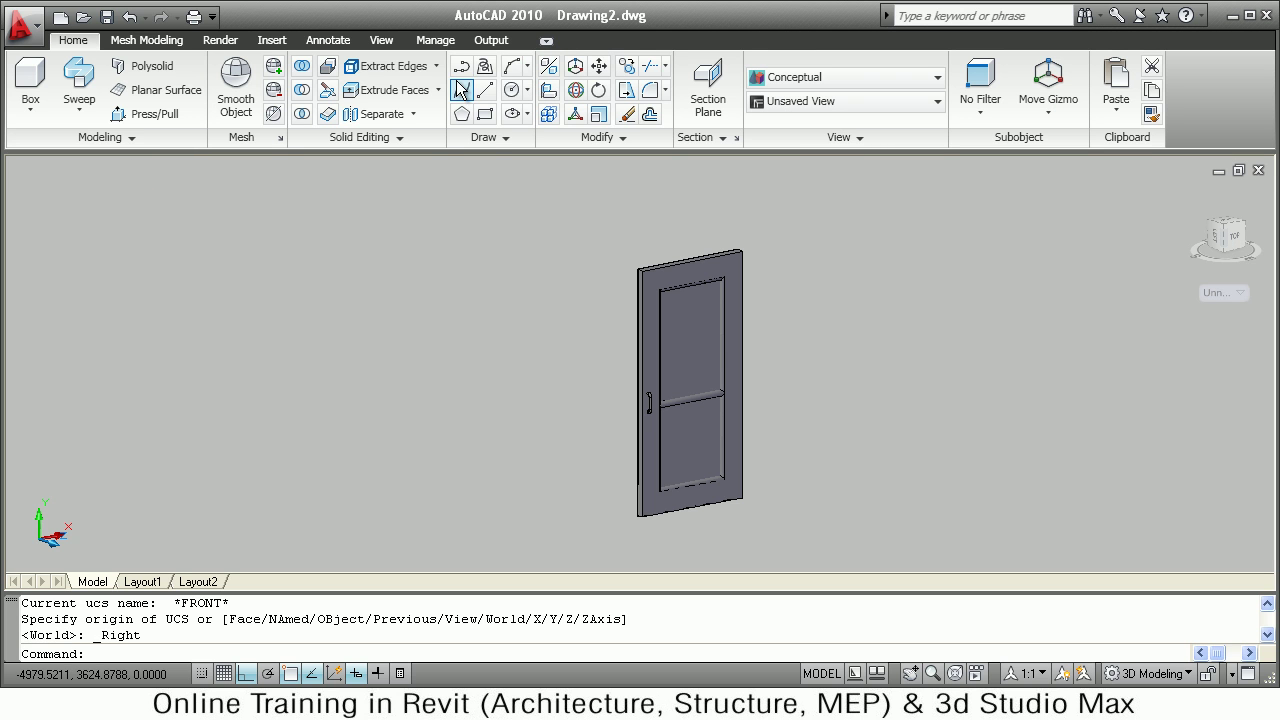
Draw an open door-frame polyline beside the door with segments 2000 upward, 1000 across and 2000 downward.
click(460, 68)
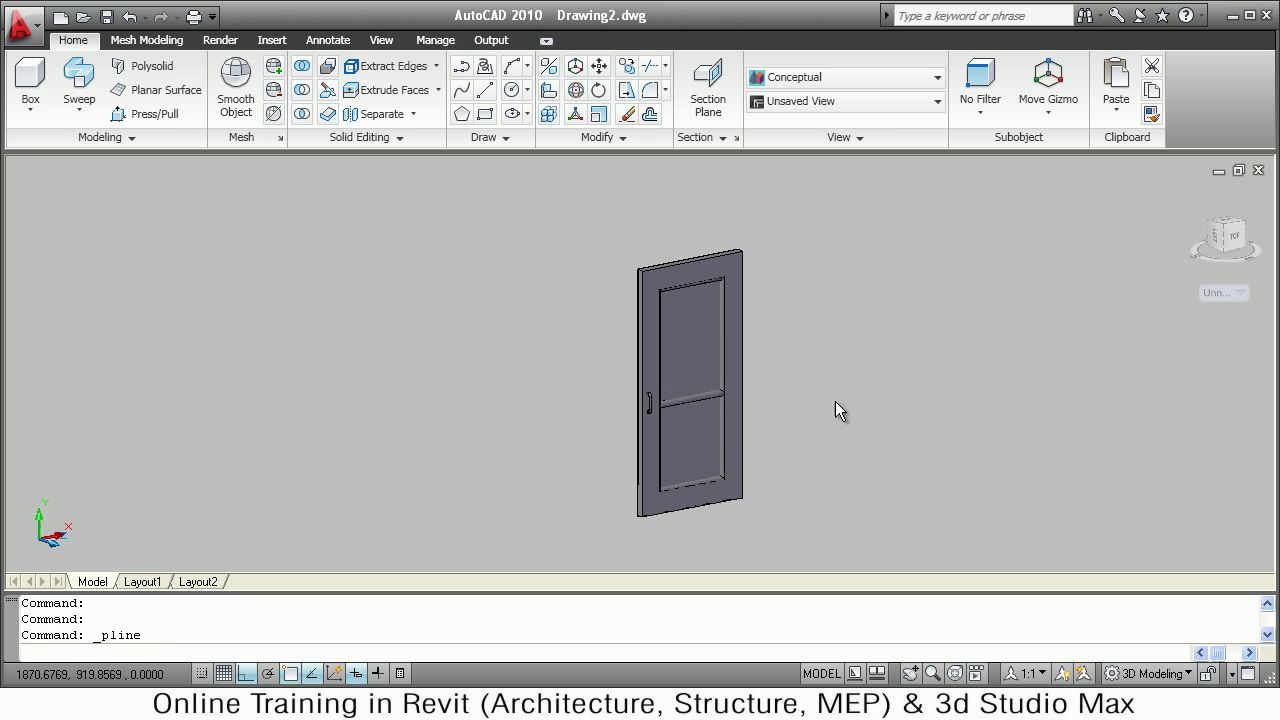
click(887, 486)
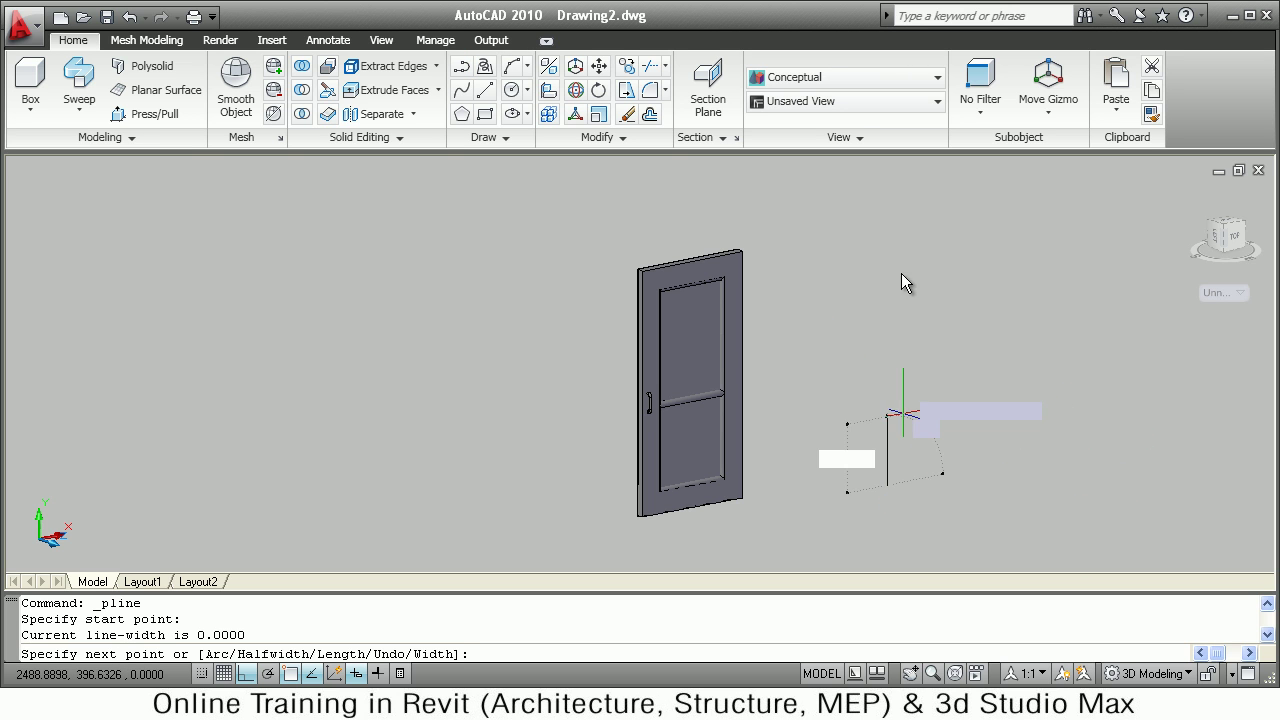
text(20)
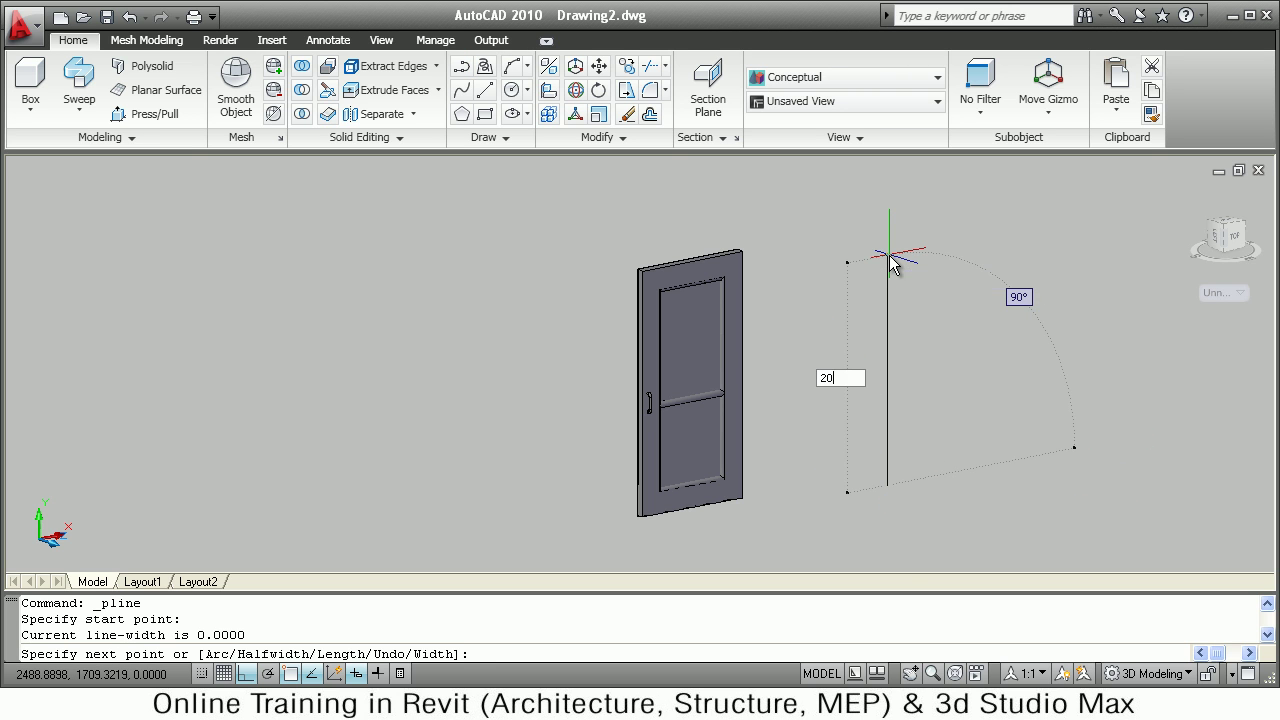
text(00)
key(Return)
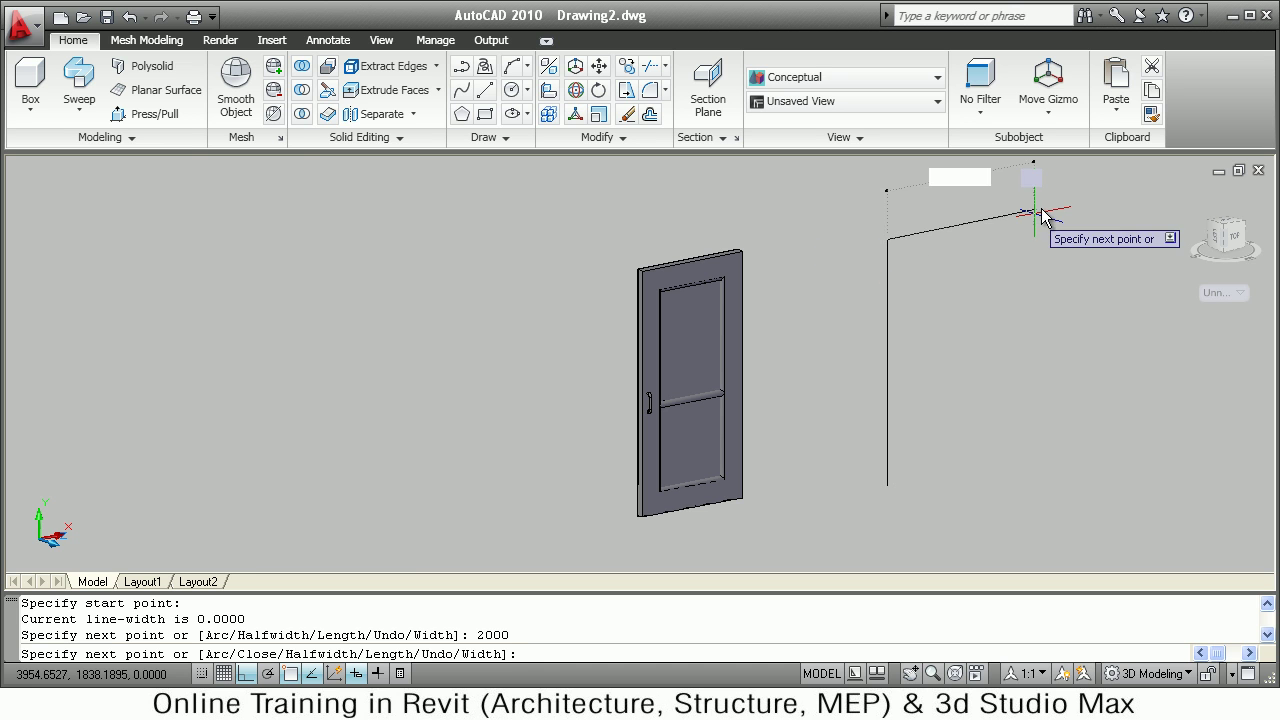
text(100)
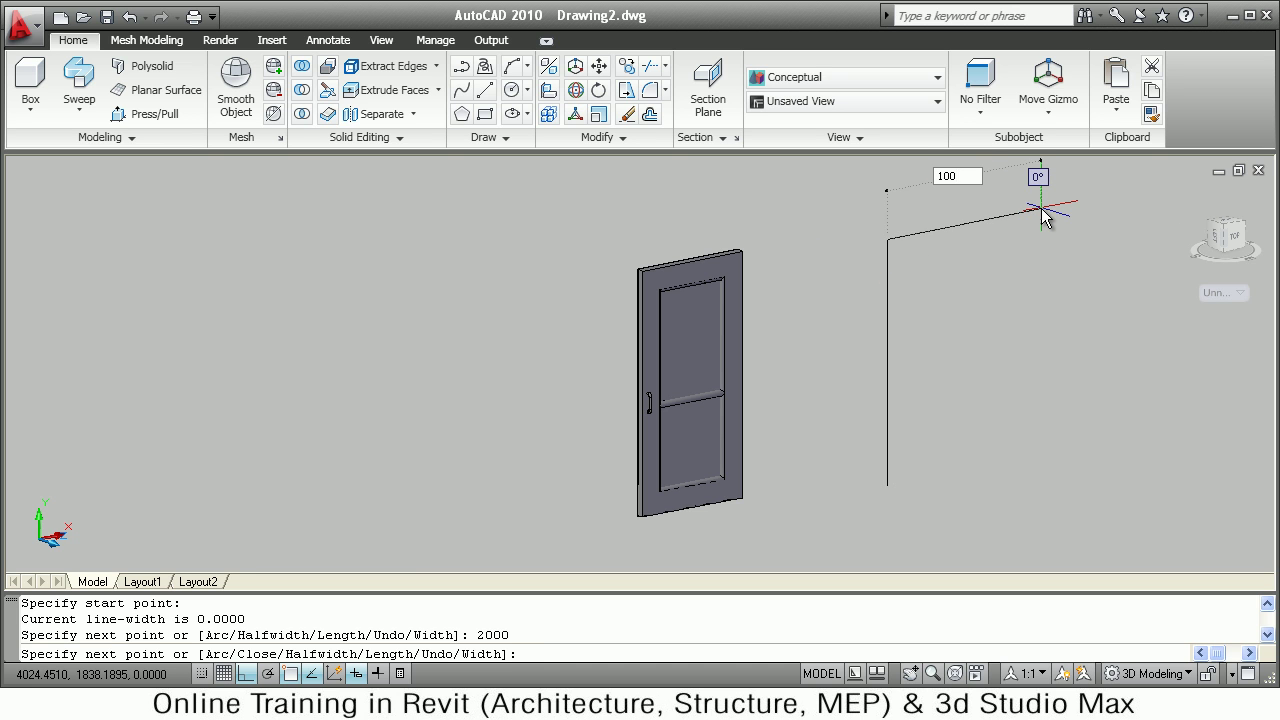
text(0)
key(Return)
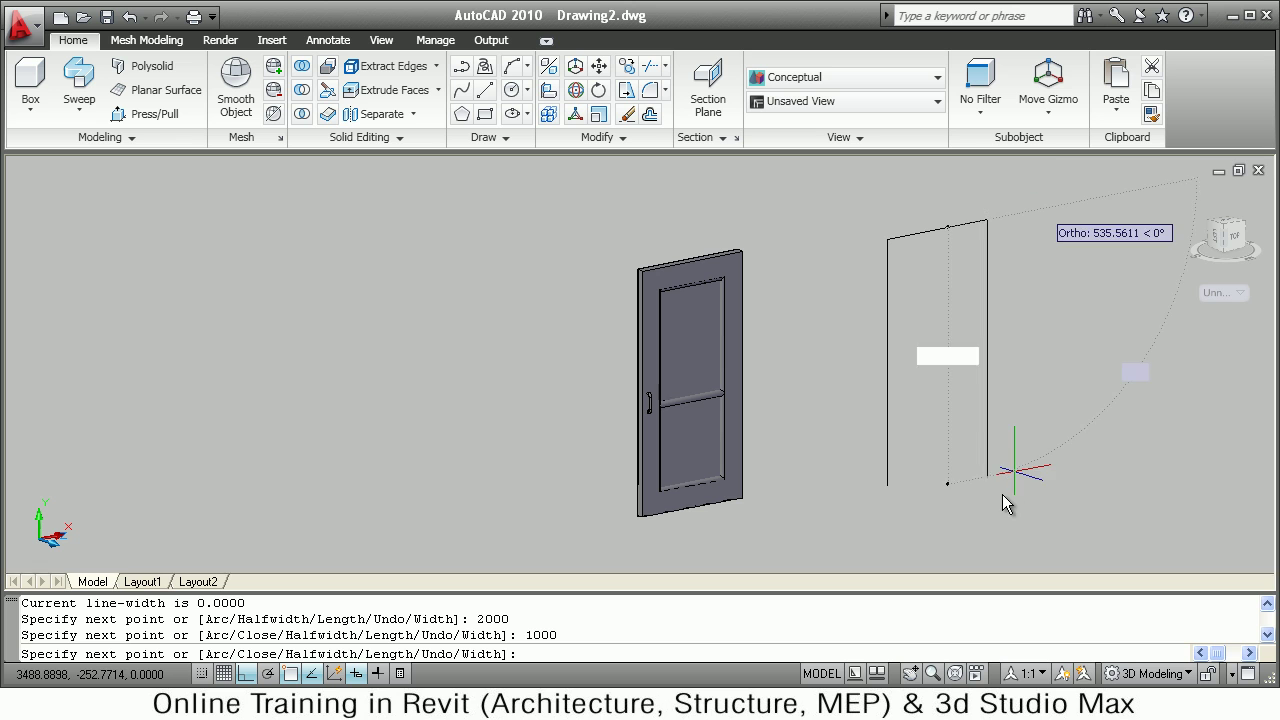
text(200)
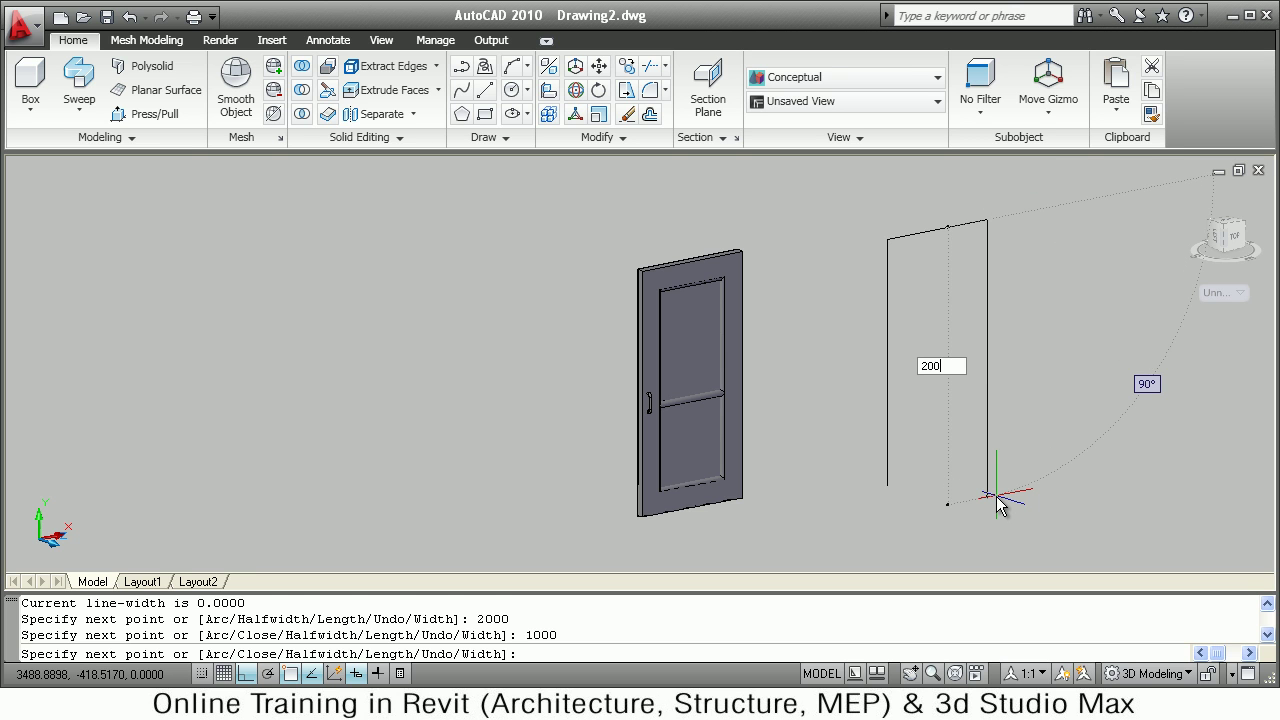
text(0)
key(Return)
key(Return)
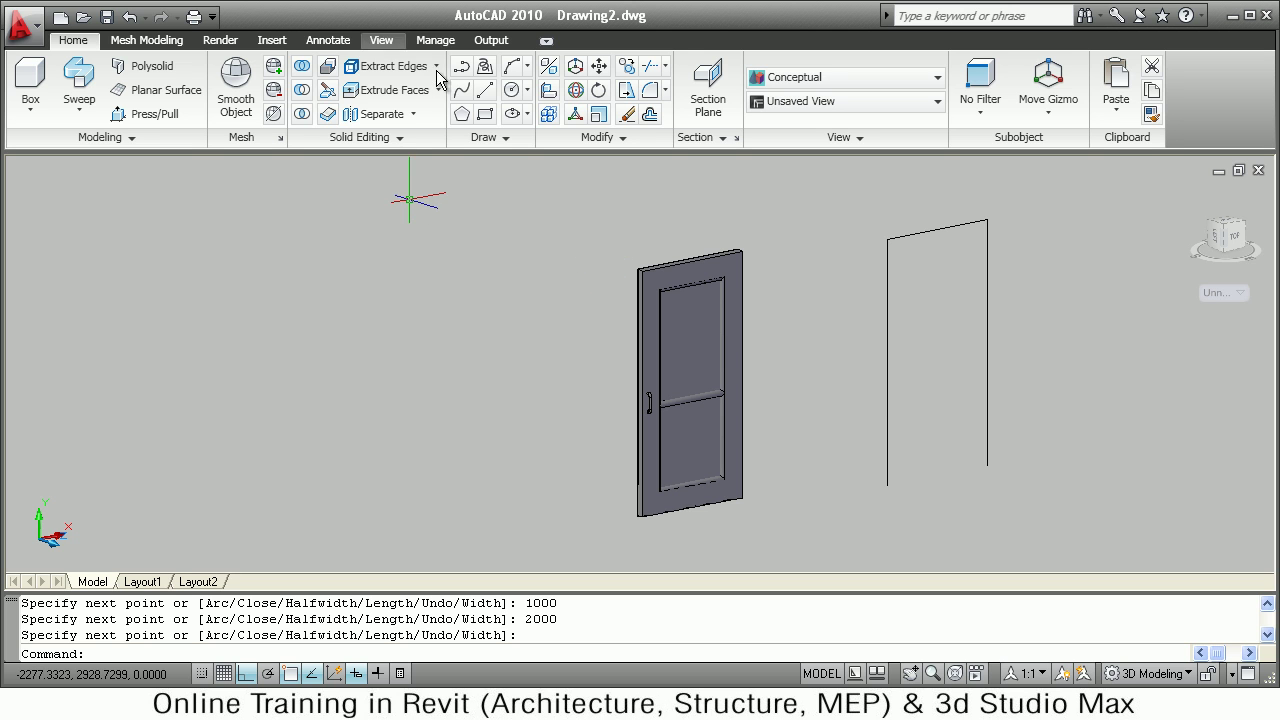
Draw a 100 by 100 rectangle between the door and the frame polyline using the Dimensions option.
click(484, 115)
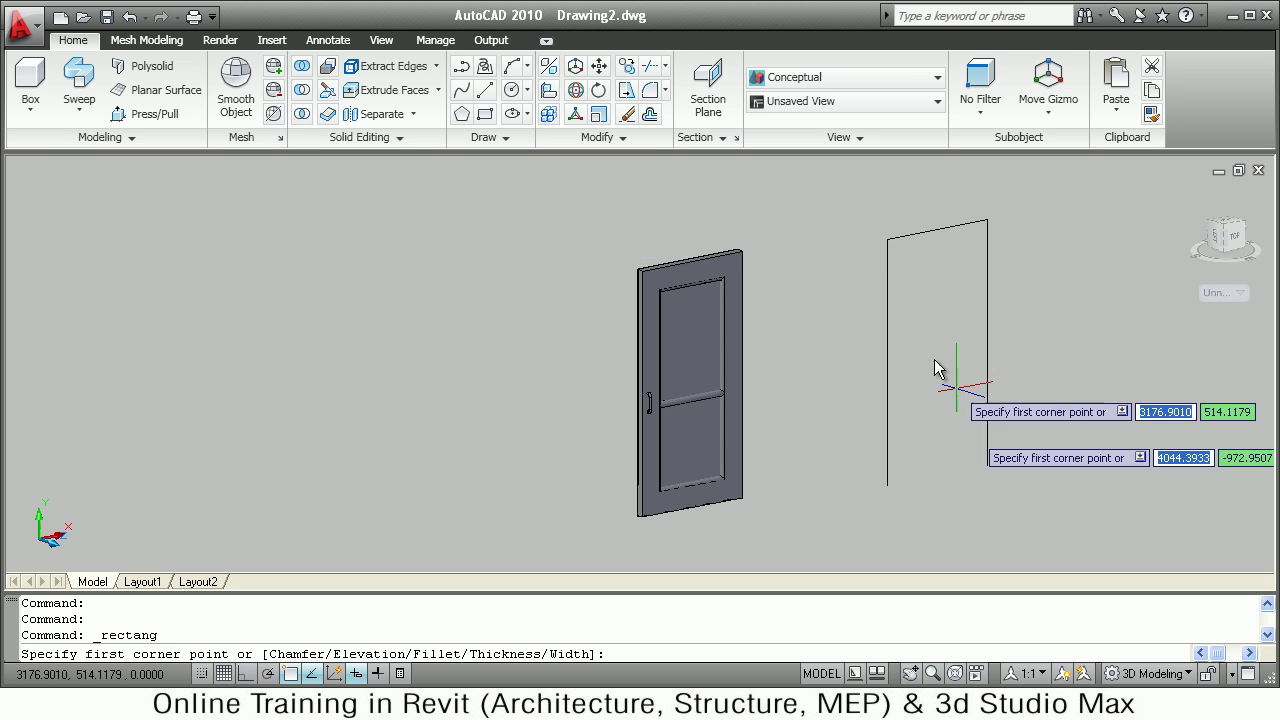
click(820, 408)
right_click(851, 441)
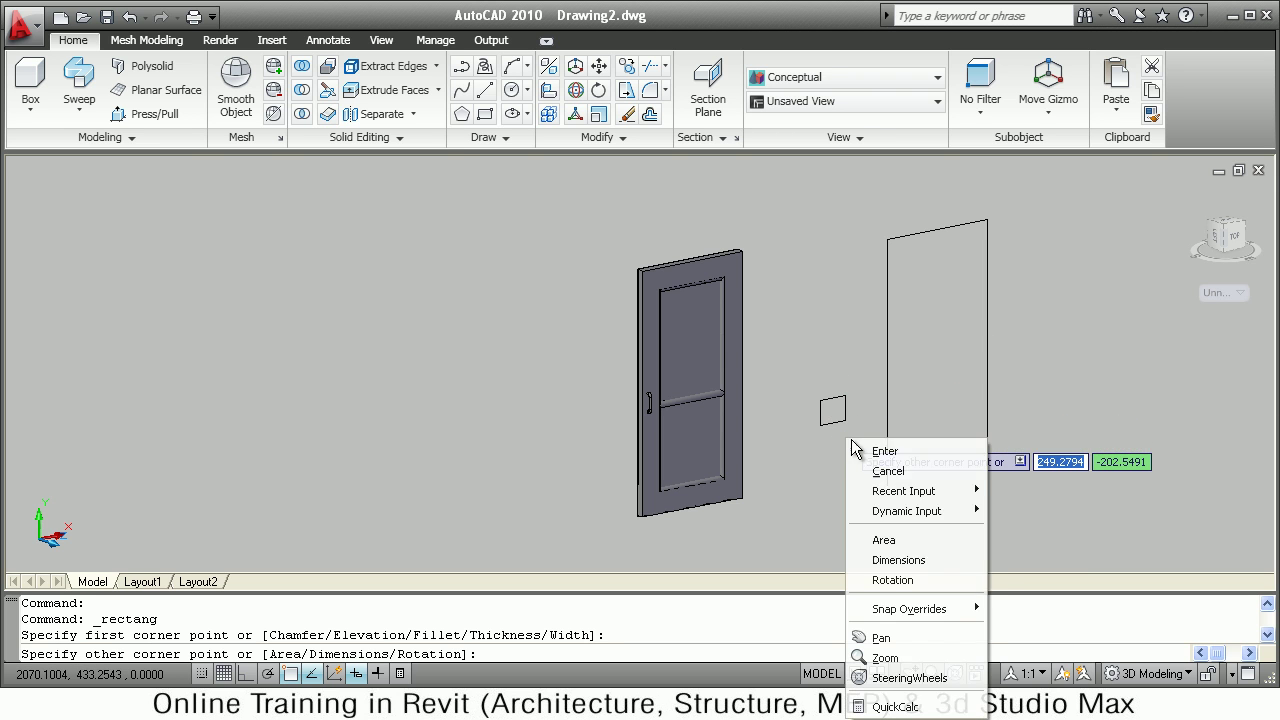
click(898, 560)
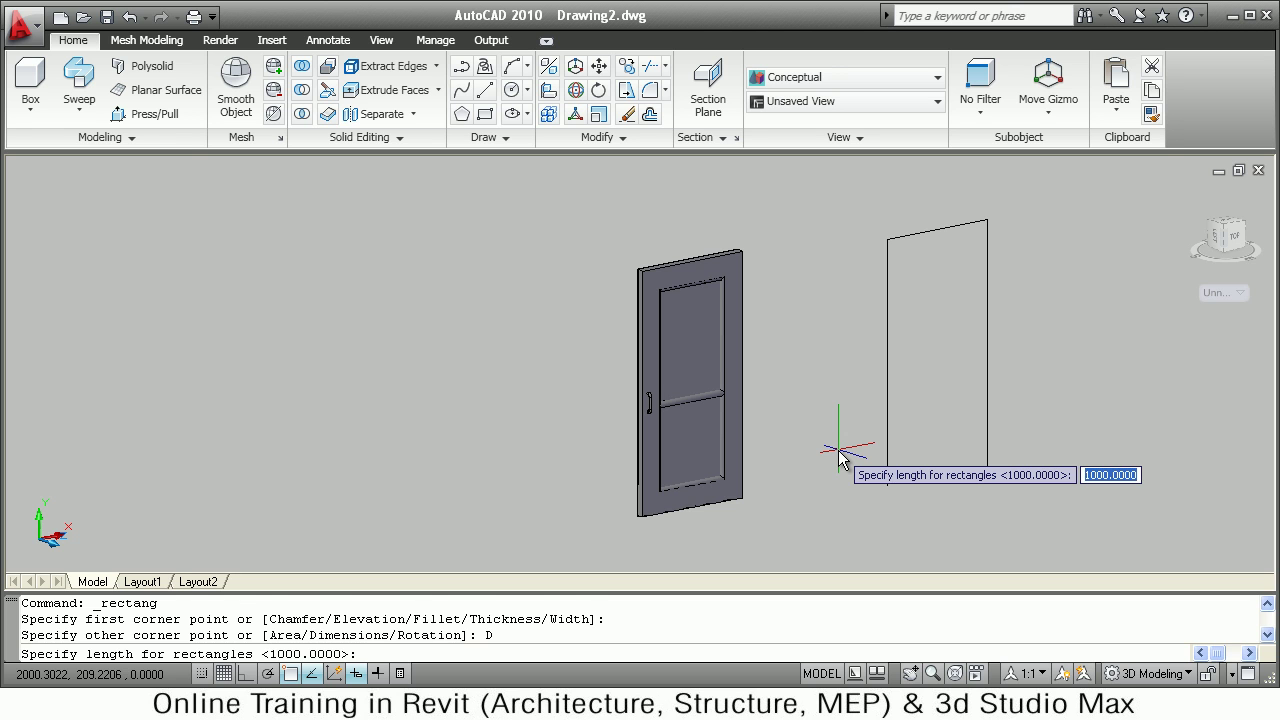
text(100)
key(Return)
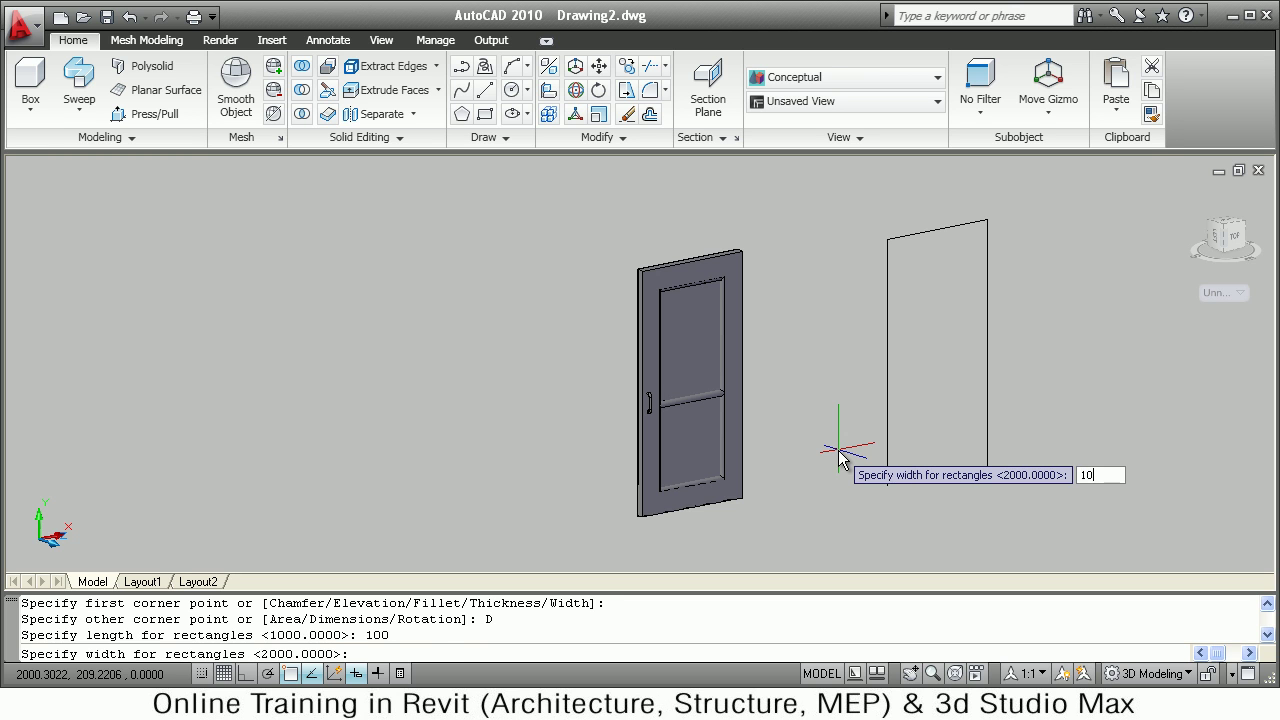
key(Return)
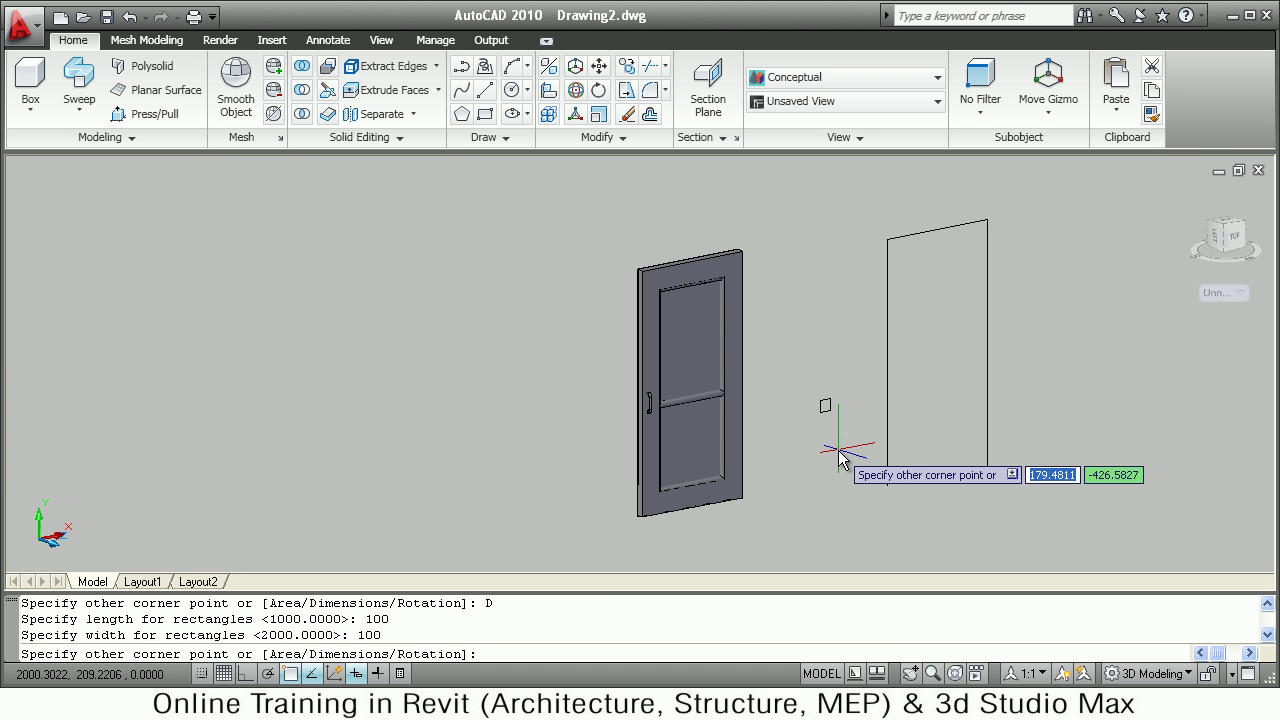
click(918, 444)
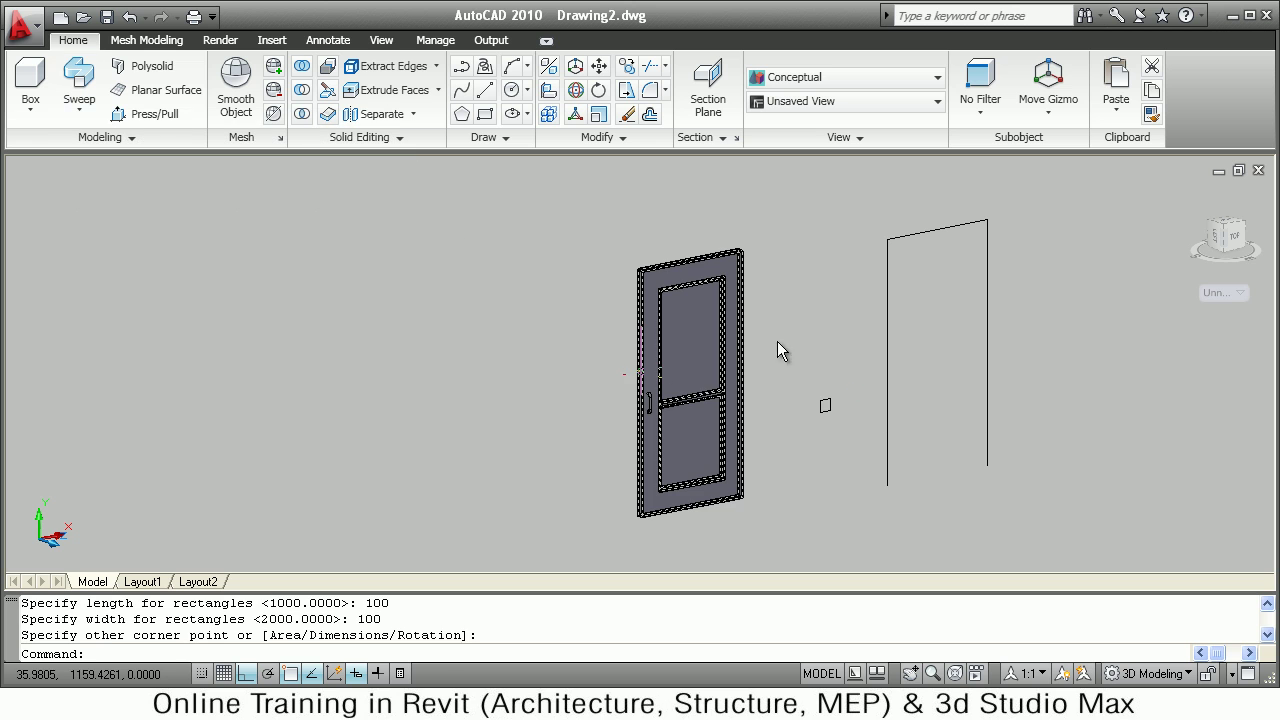
Sweep the 100 by 100 square along the open door-frame polyline, using the square's lower-right corner as the base point.
click(825, 405)
key(Return)
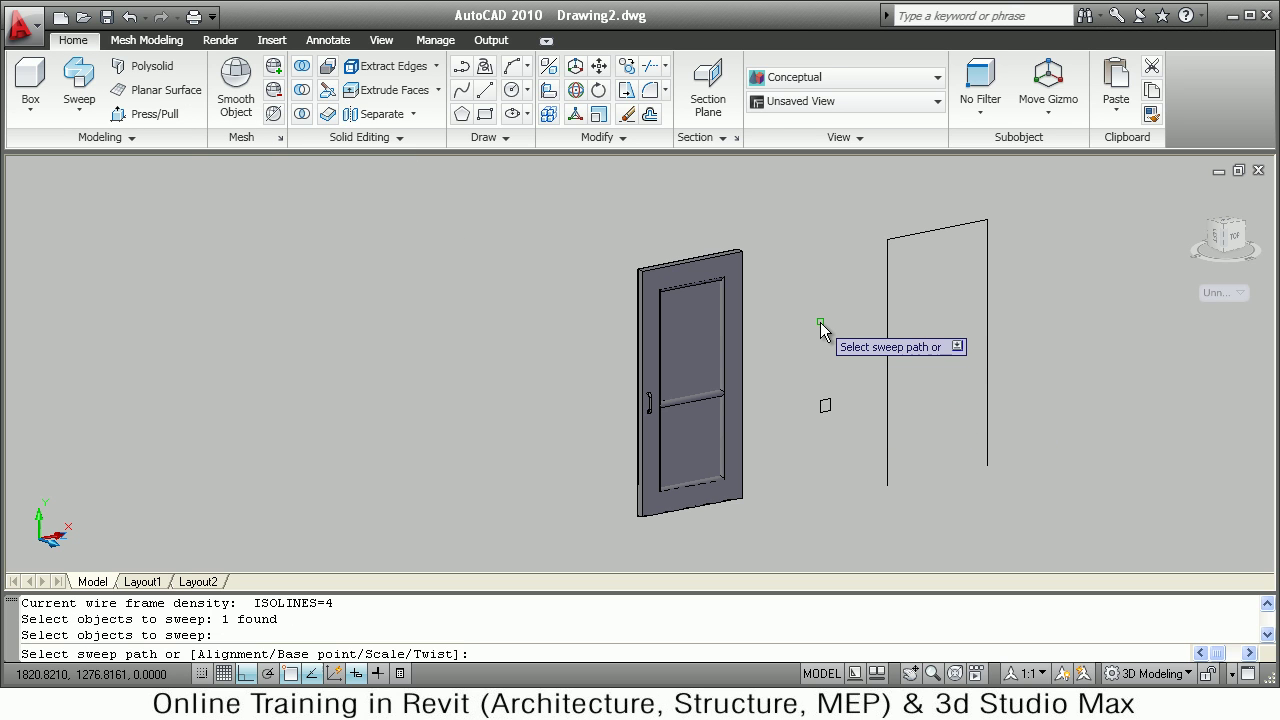
right_click(820, 324)
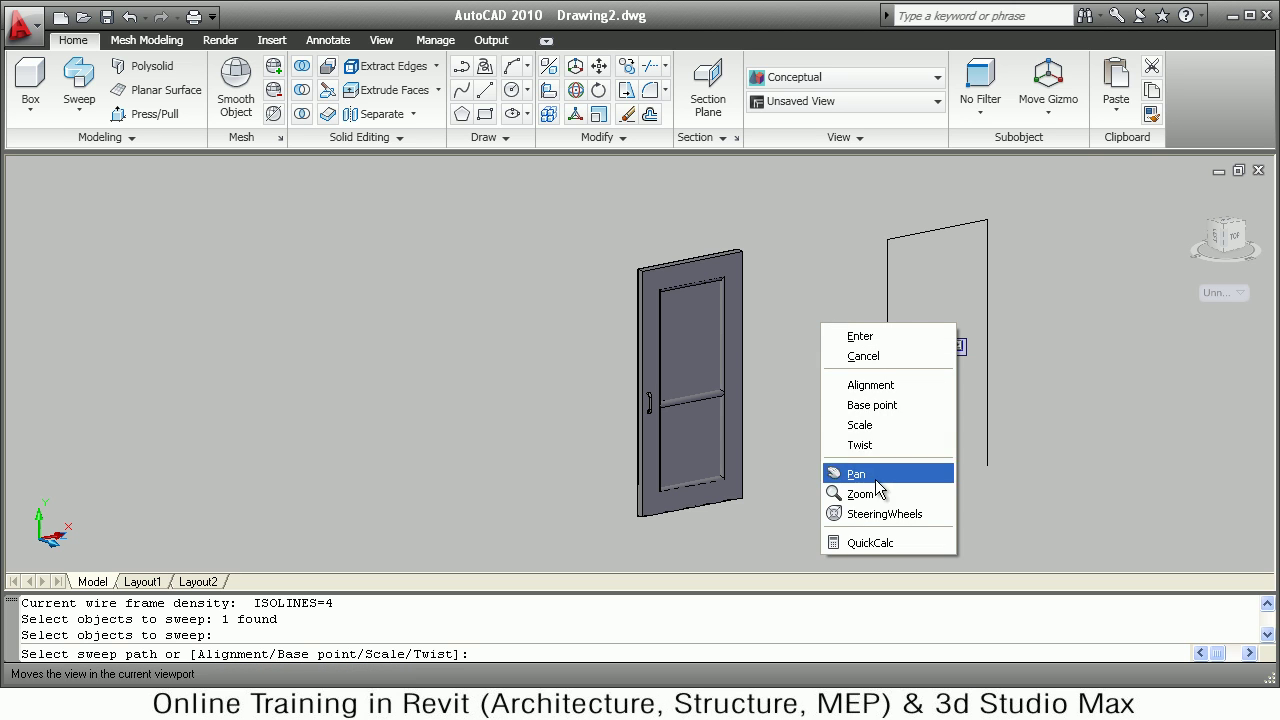
click(874, 410)
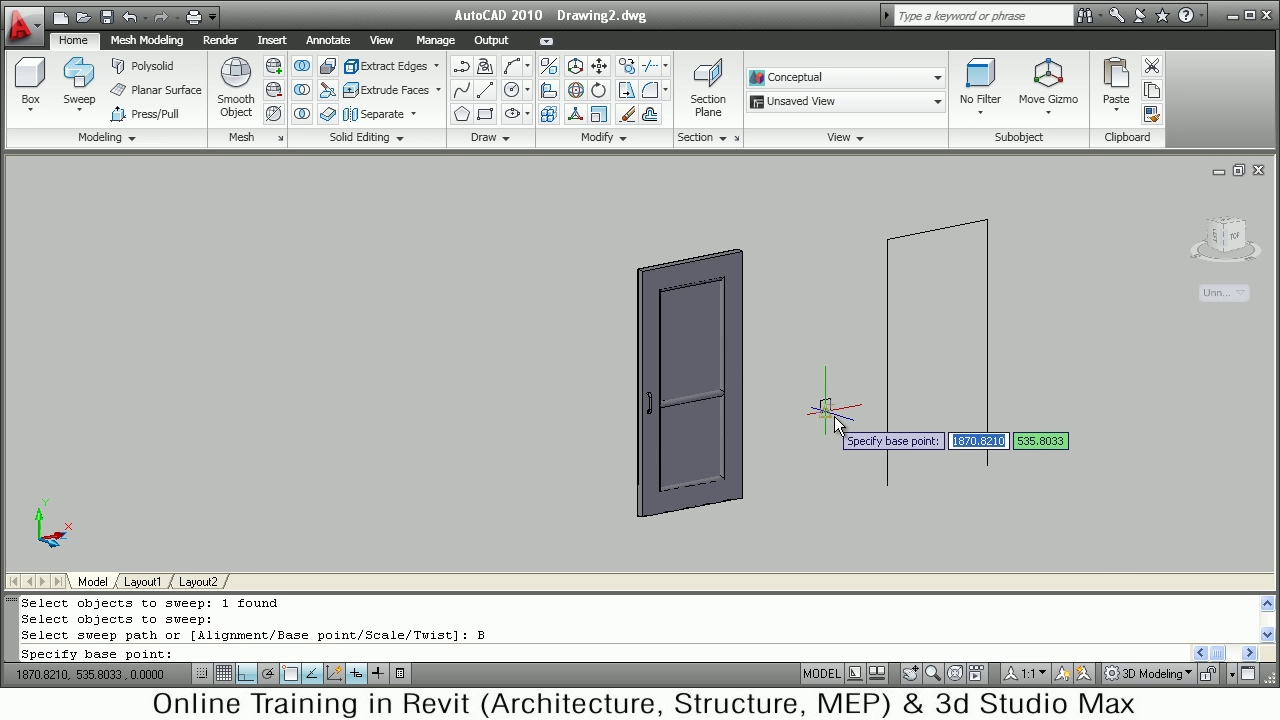
scroll(839, 416, up, 1)
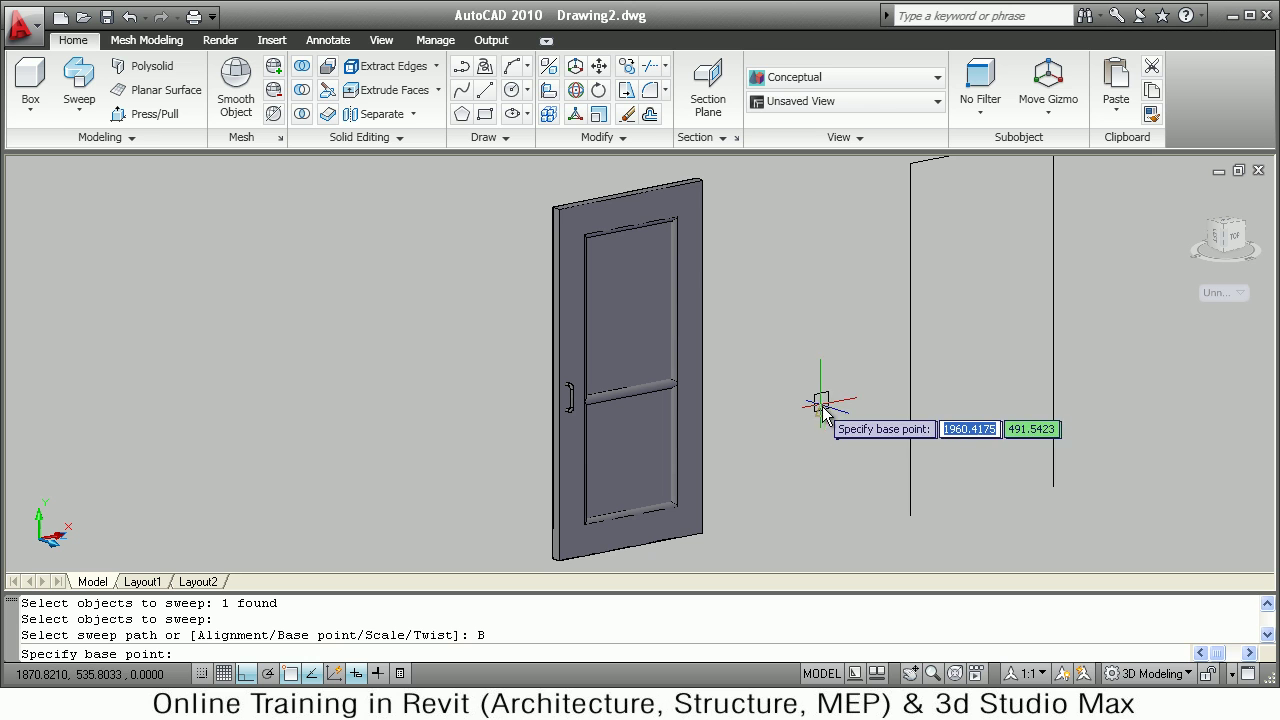
click(830, 411)
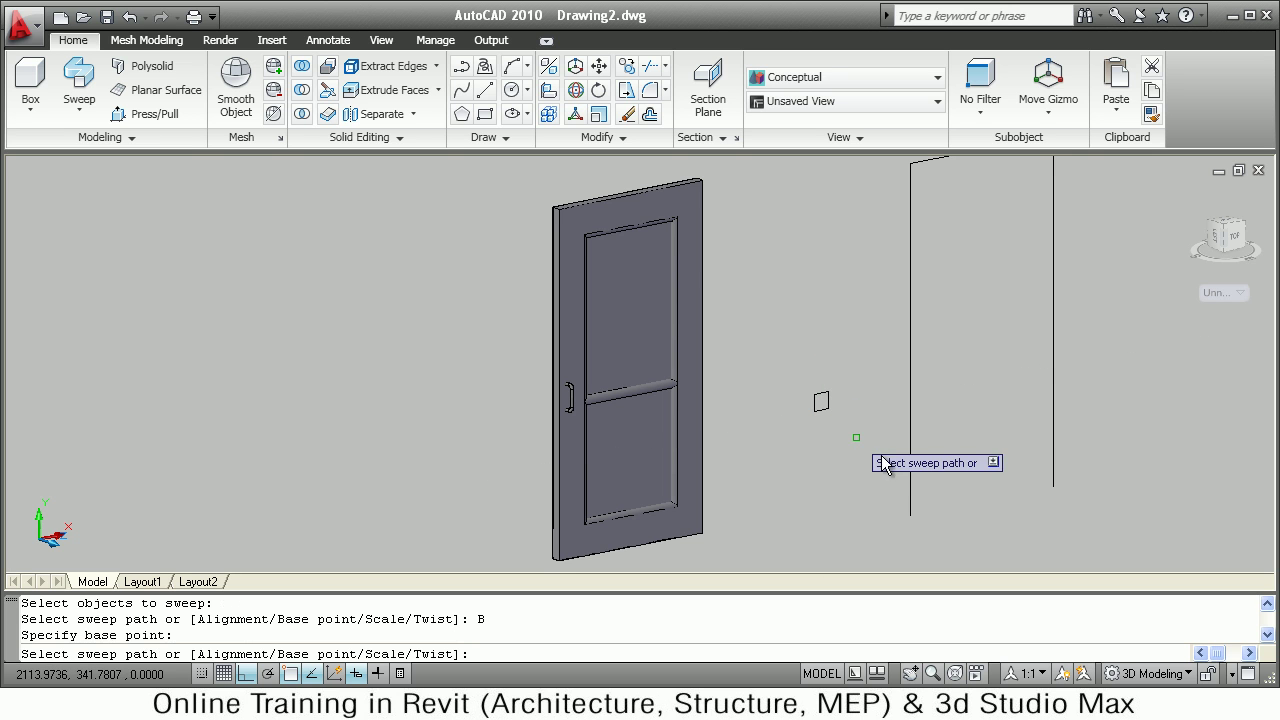
click(908, 459)
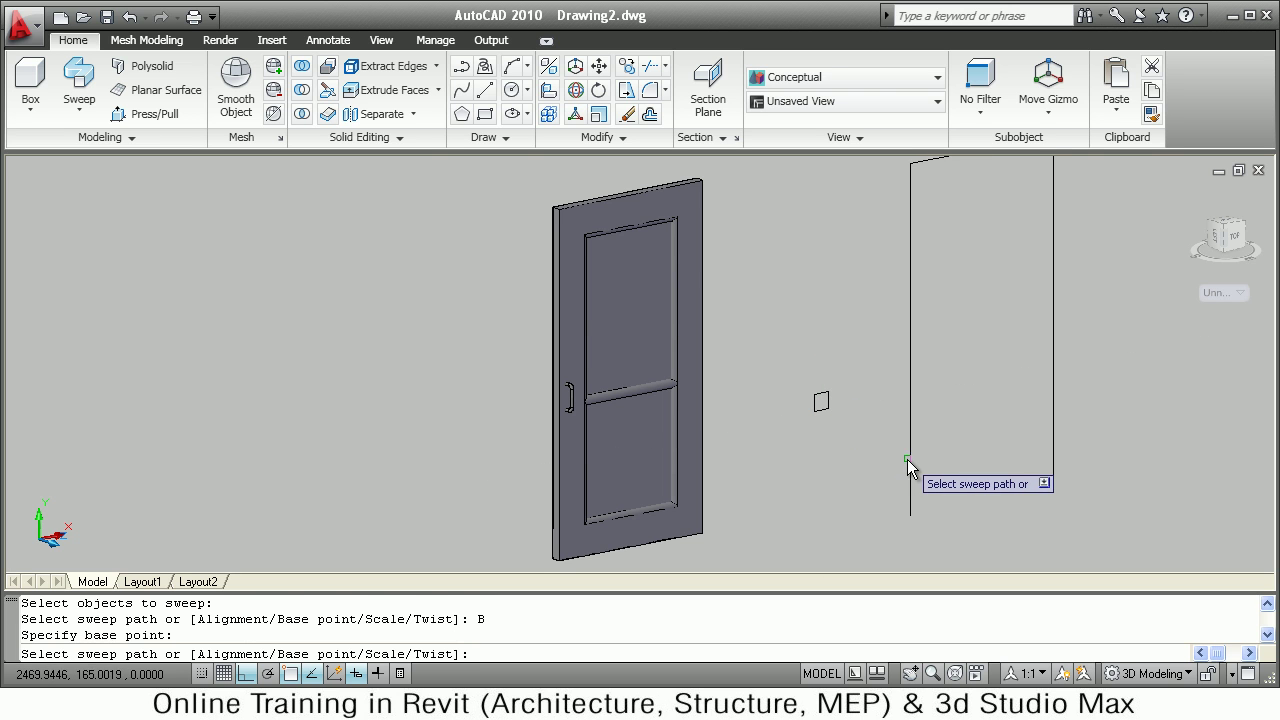
scroll(981, 470, down, 3)
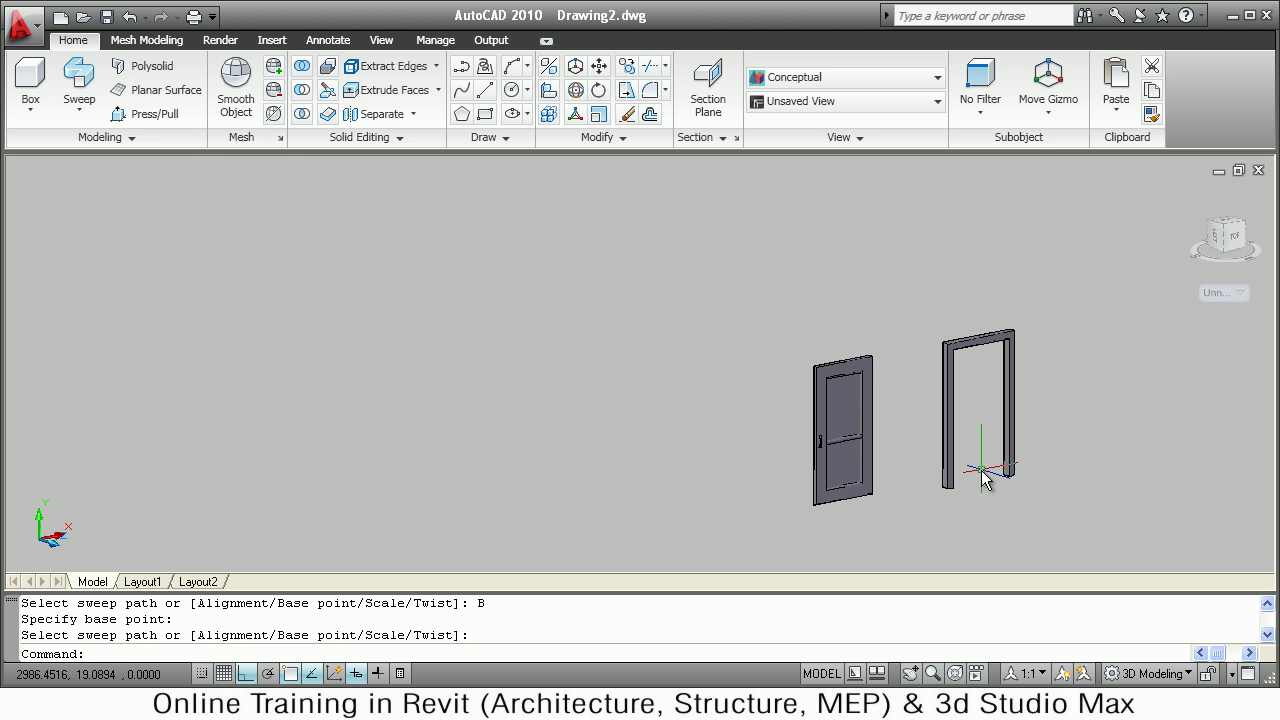
Move the swept frame from the inner bottom corner of its right leg onto the door's bottom right corner, with Ortho off.
scroll(980, 488, up, 2)
scroll(980, 488, up, 2)
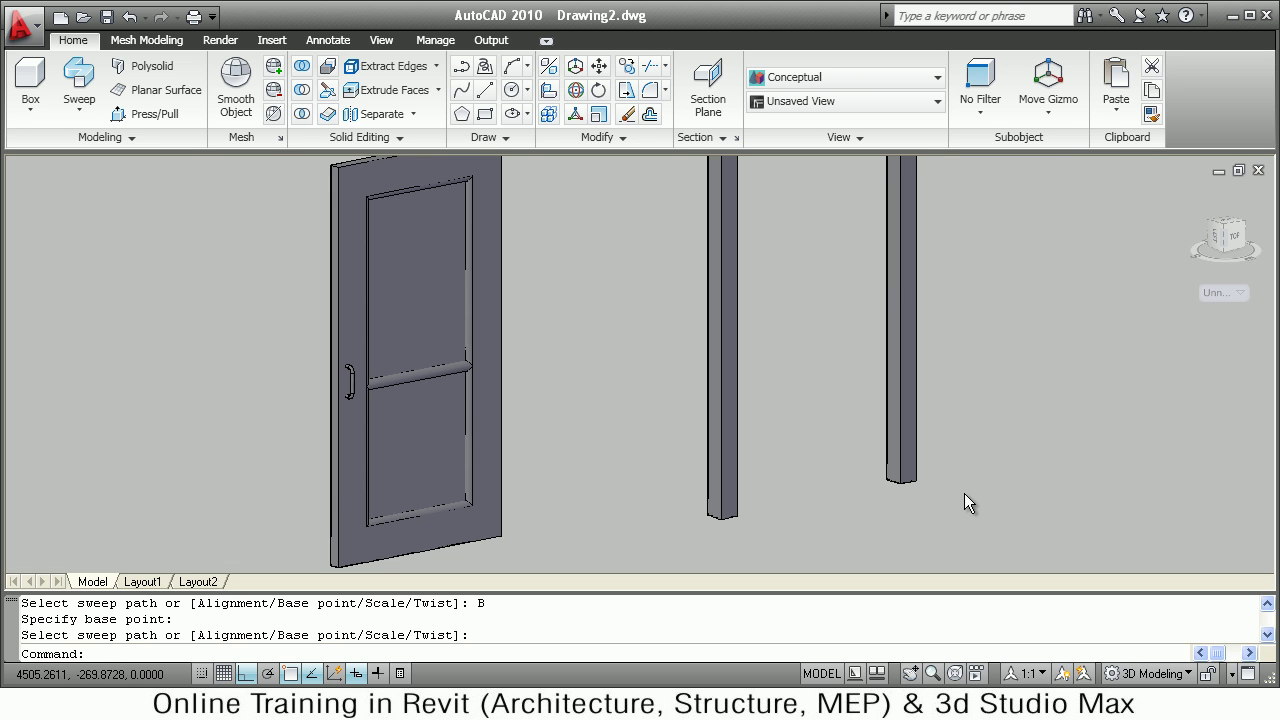
key(Return)
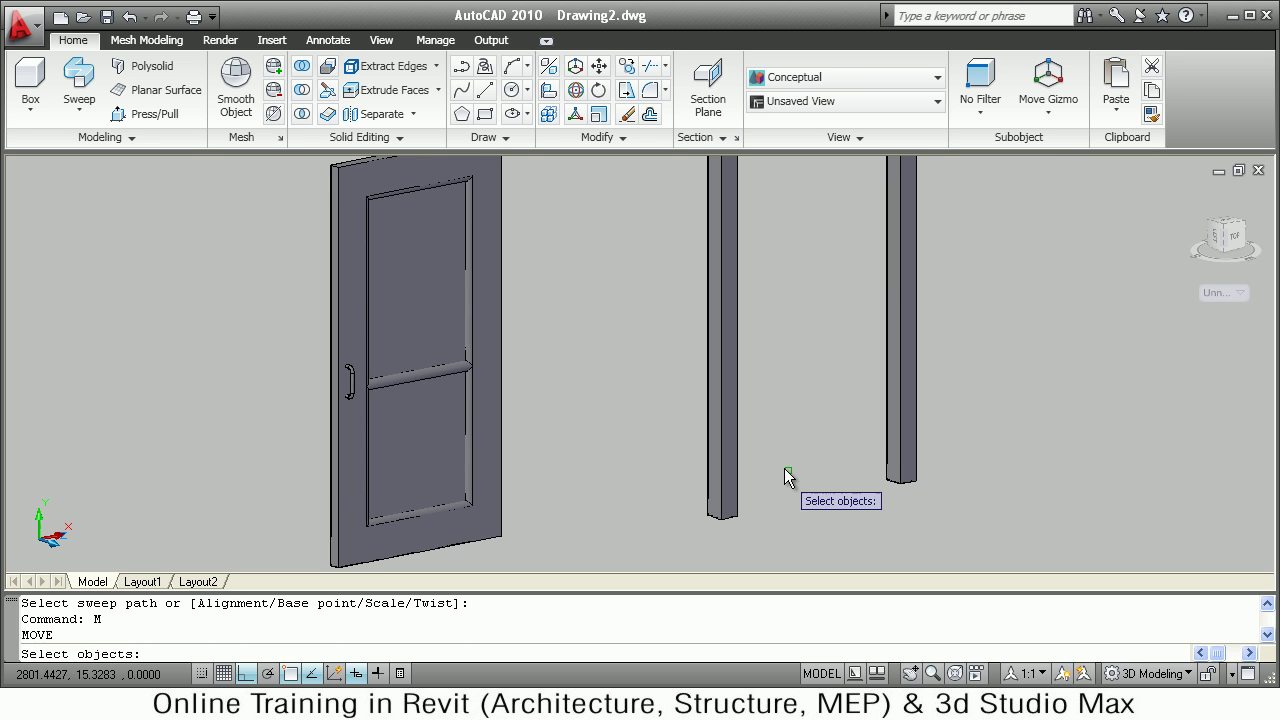
click(783, 467)
click(889, 497)
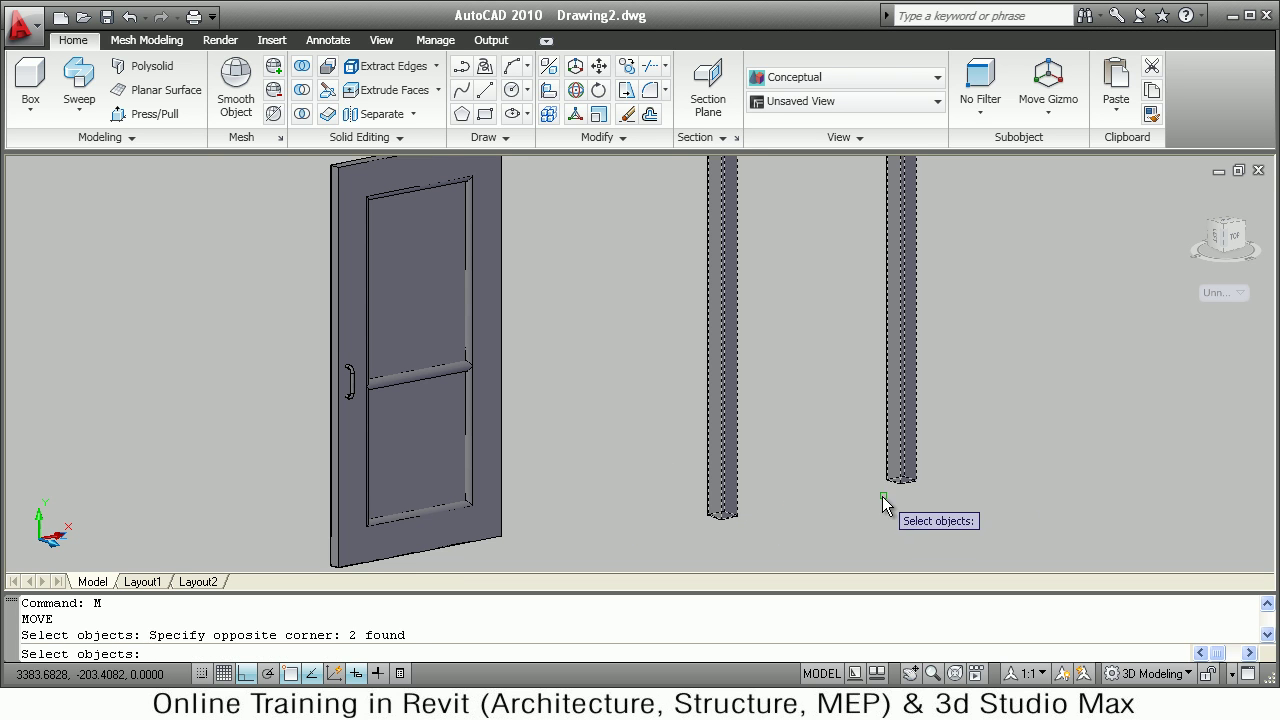
key(Return)
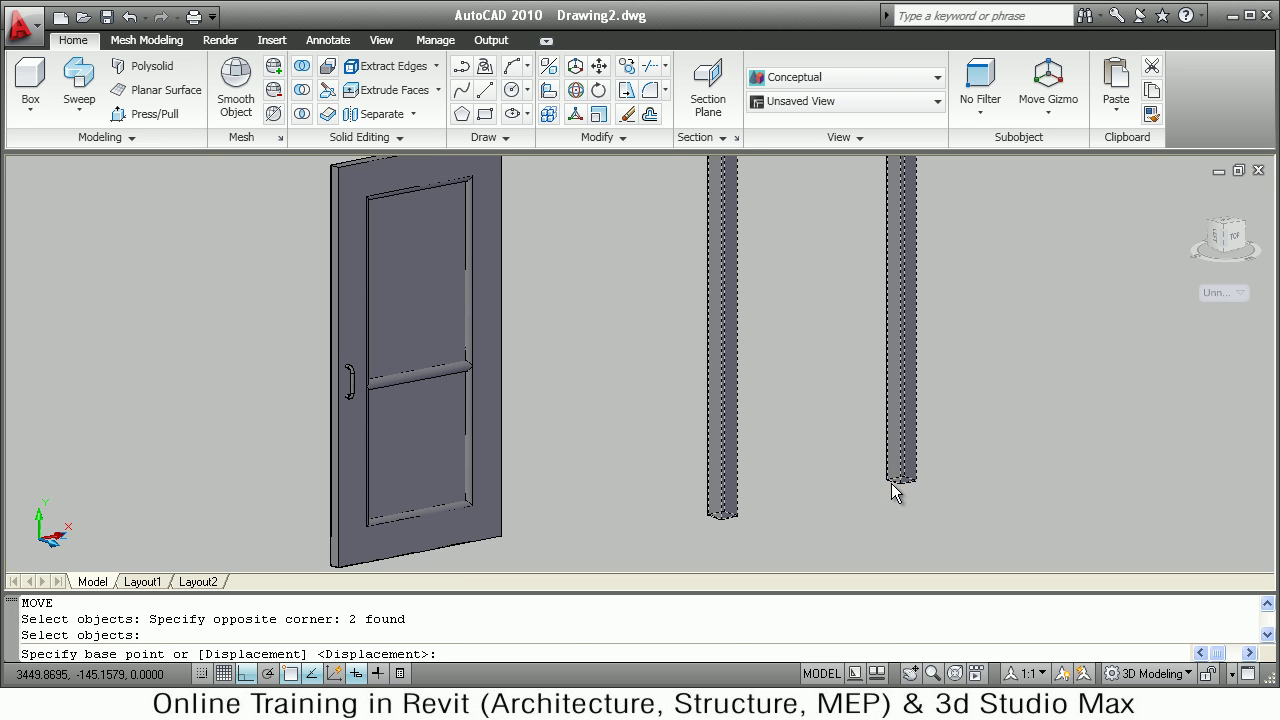
click(891, 483)
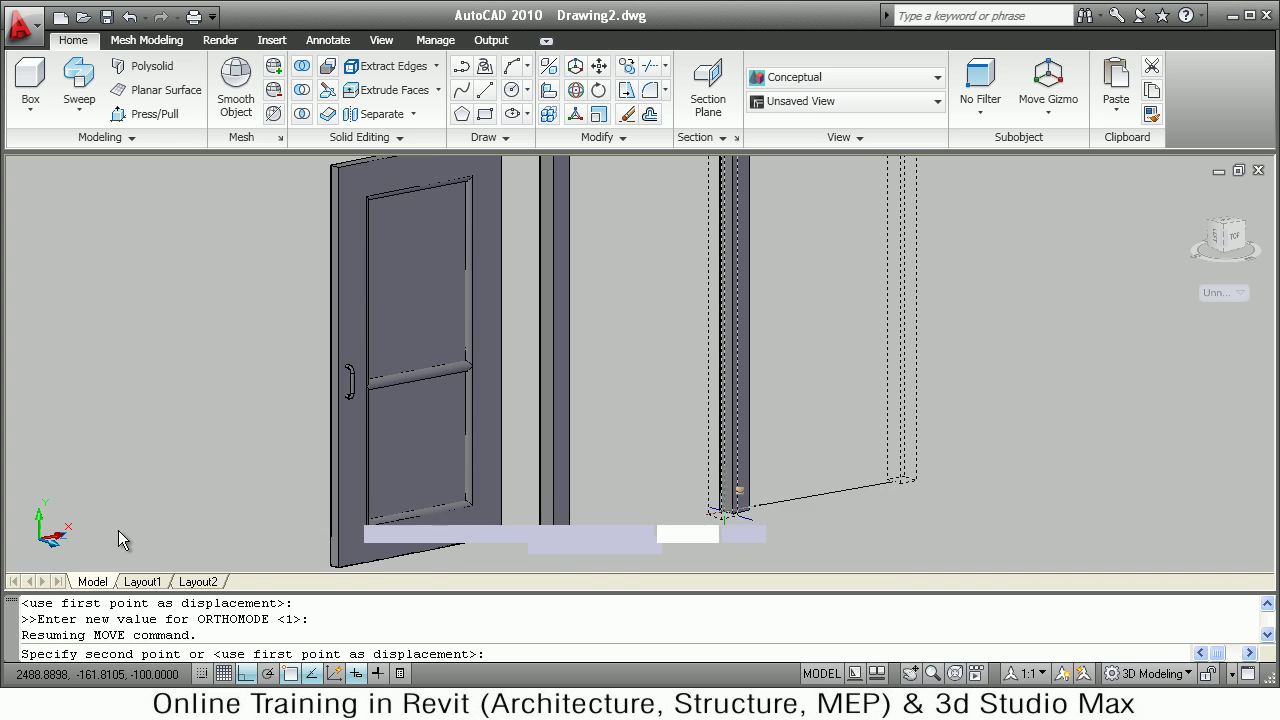
shift+middle_drag(126, 522, 66, 492)
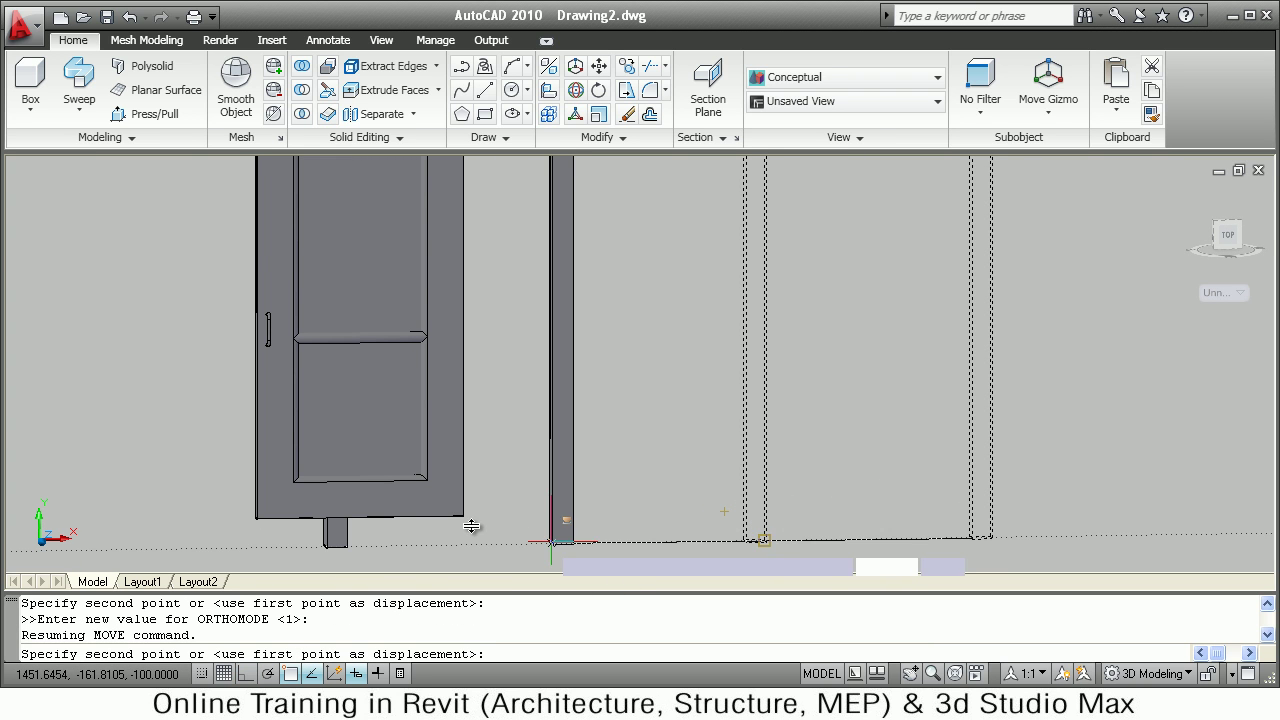
shift+middle_drag(380, 518, 336, 492)
mouse_move(397, 502)
shift+middle_down()
mouse_move(463, 514)
mouse_move(466, 531)
mouse_move(562, 522)
shift+middle_up()
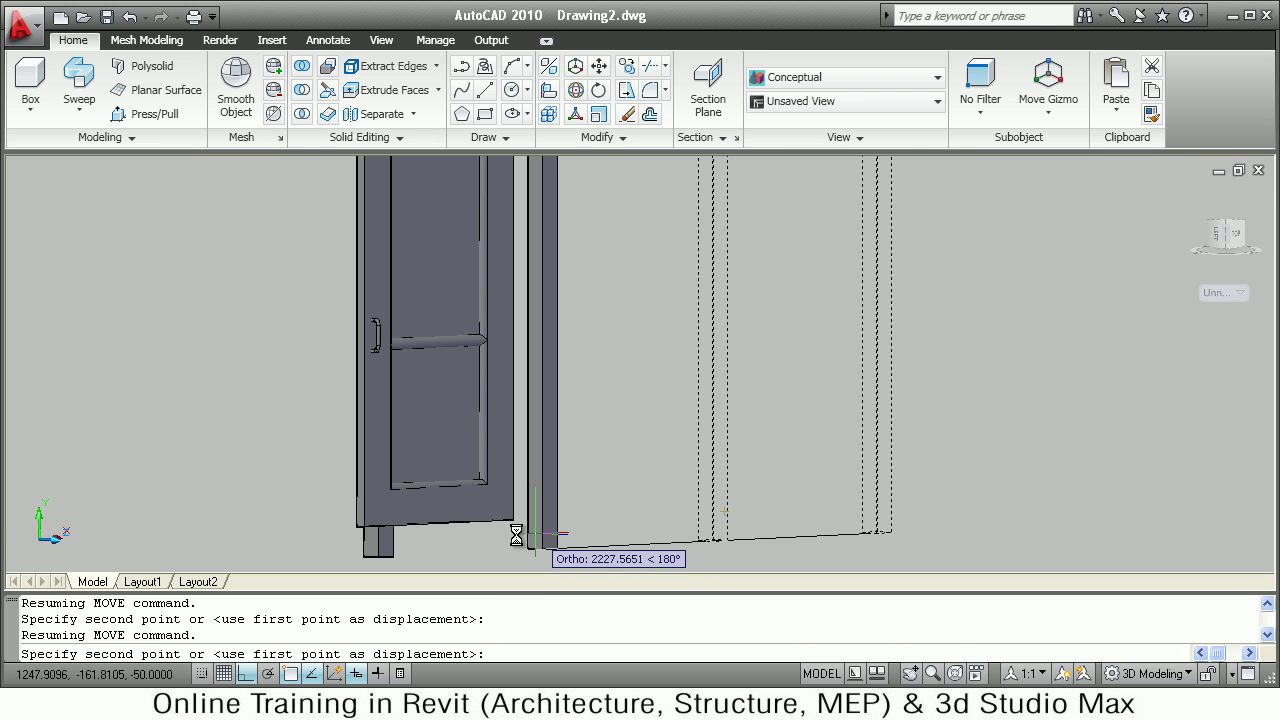
scroll(511, 537, up, 5)
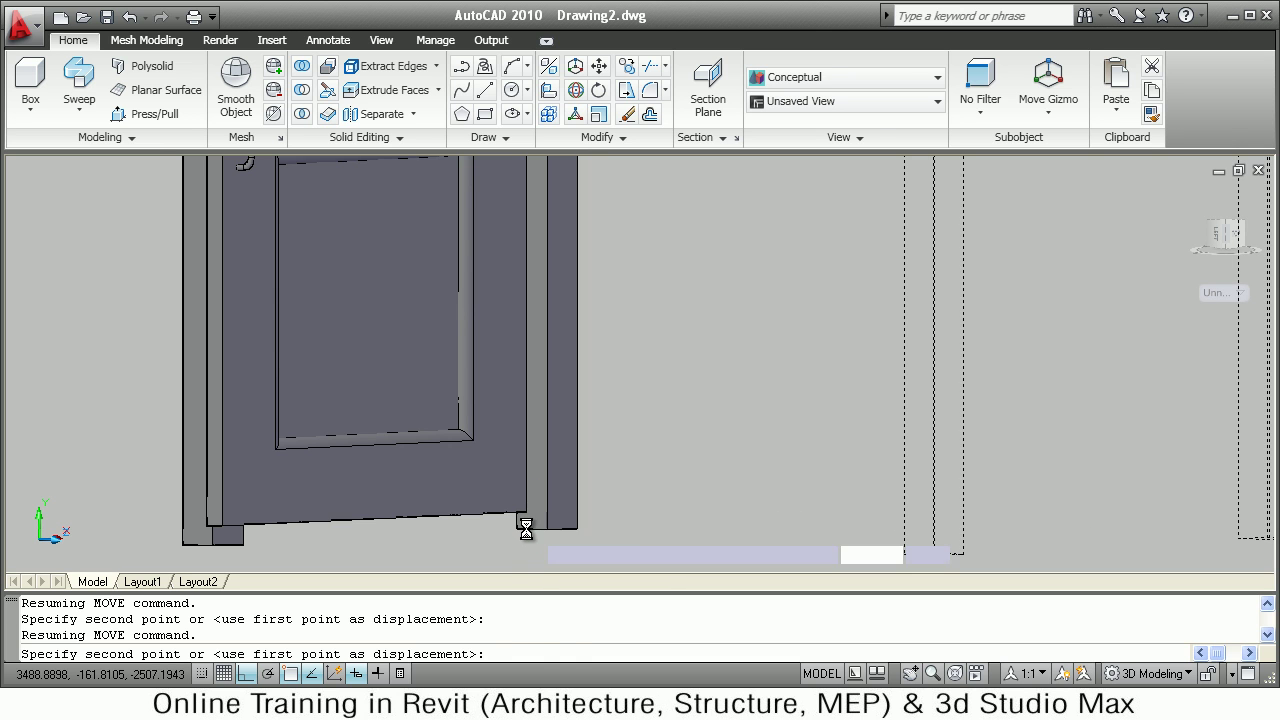
key(F8)
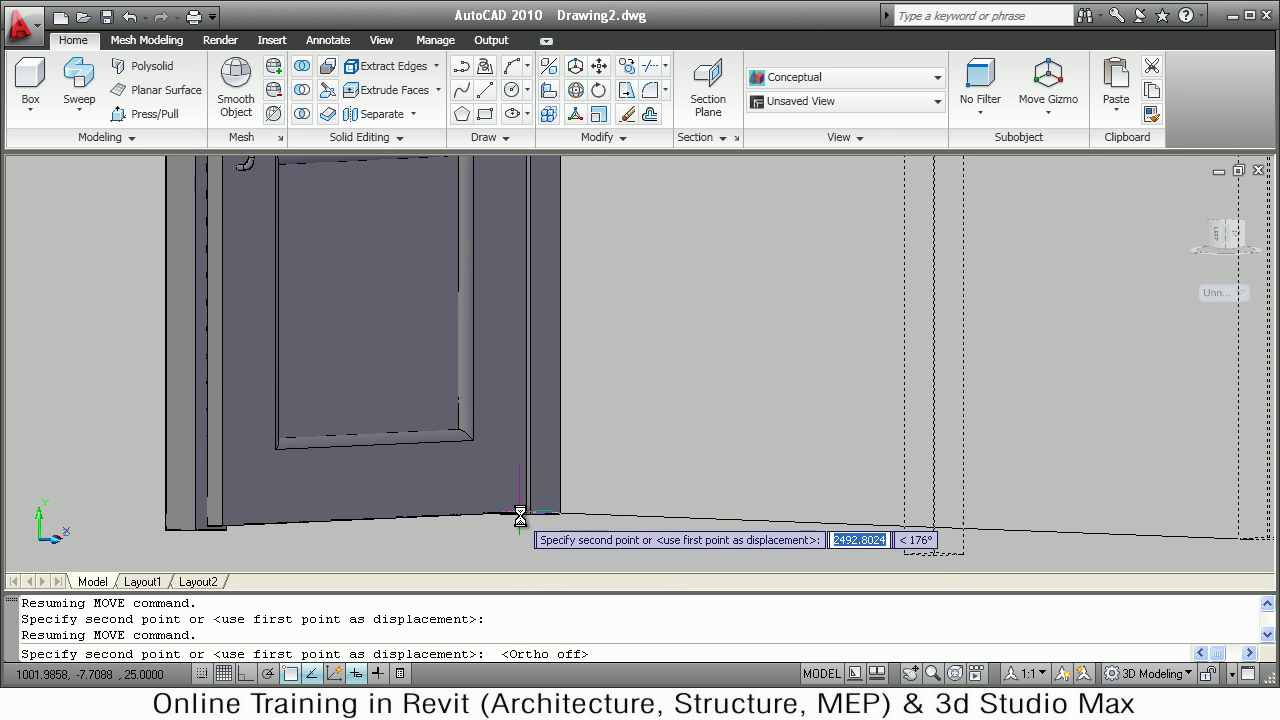
click(640, 528)
Apply the Woods - Plastics.Finish Carpentry.Wood.Paneling.1 material from the tool palettes to the door panel.
scroll(689, 410, down, 6)
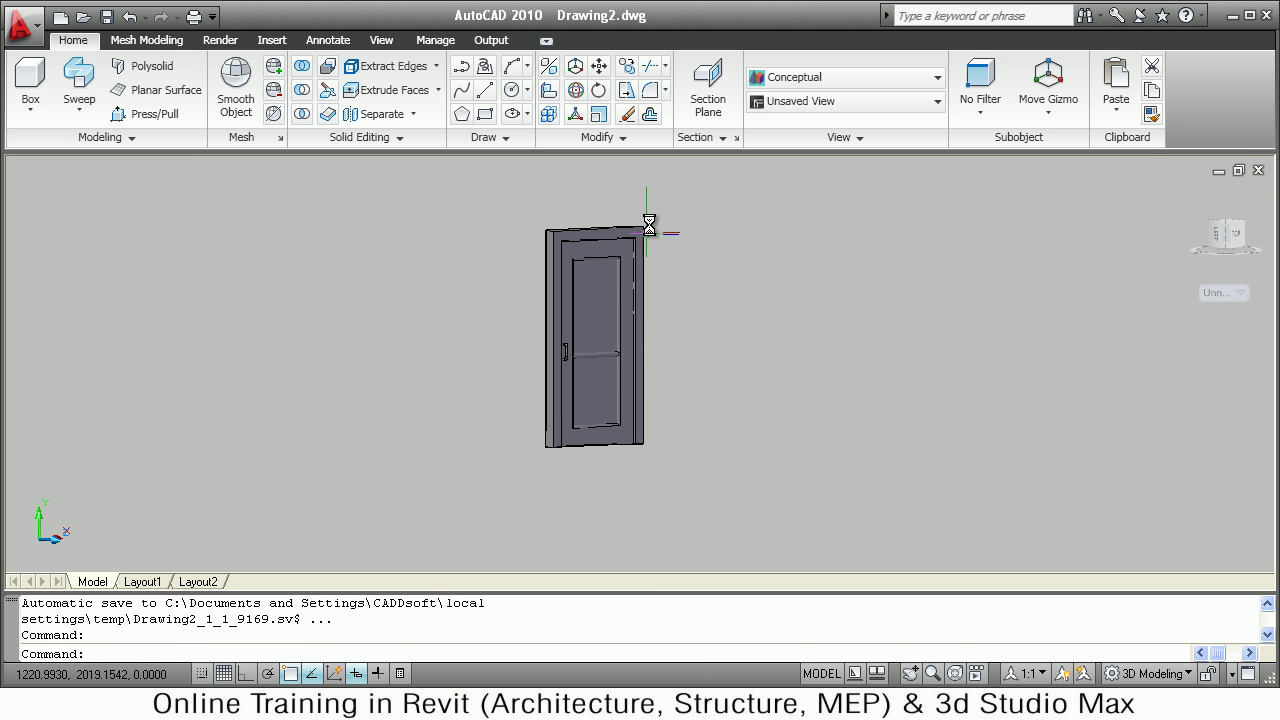
scroll(653, 203, up, 2)
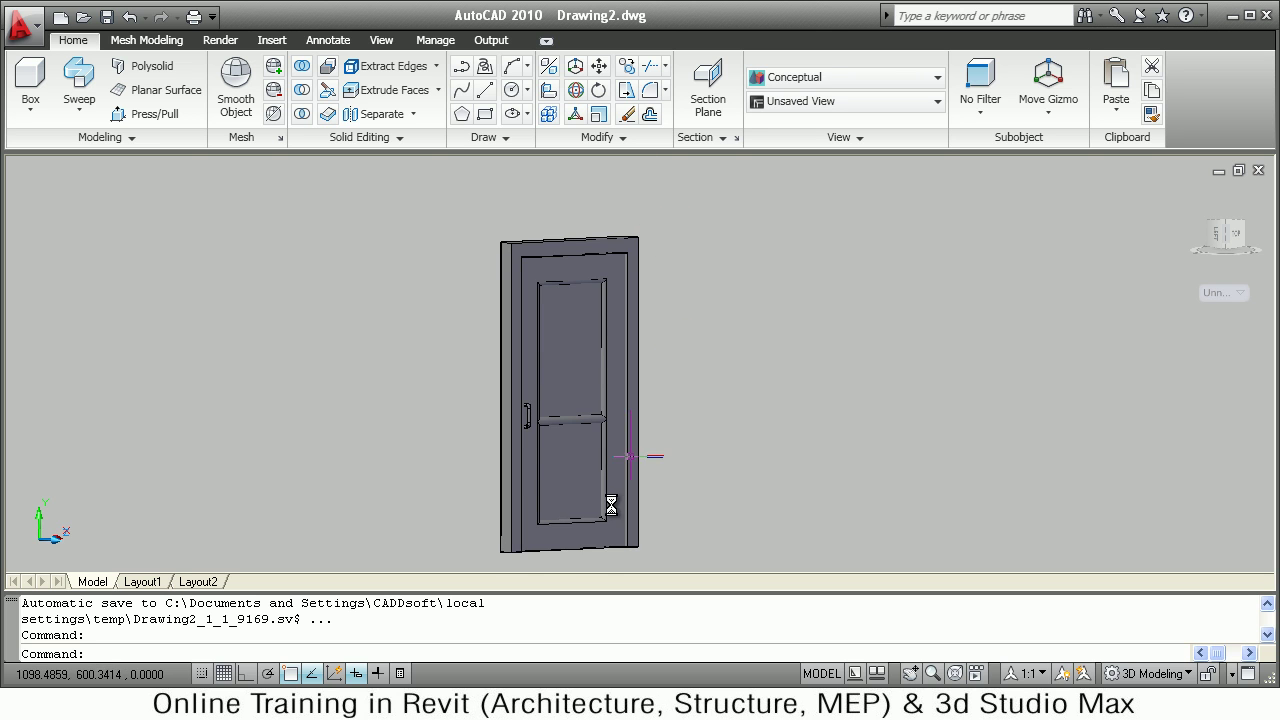
shift+middle_drag(566, 500, 597, 486)
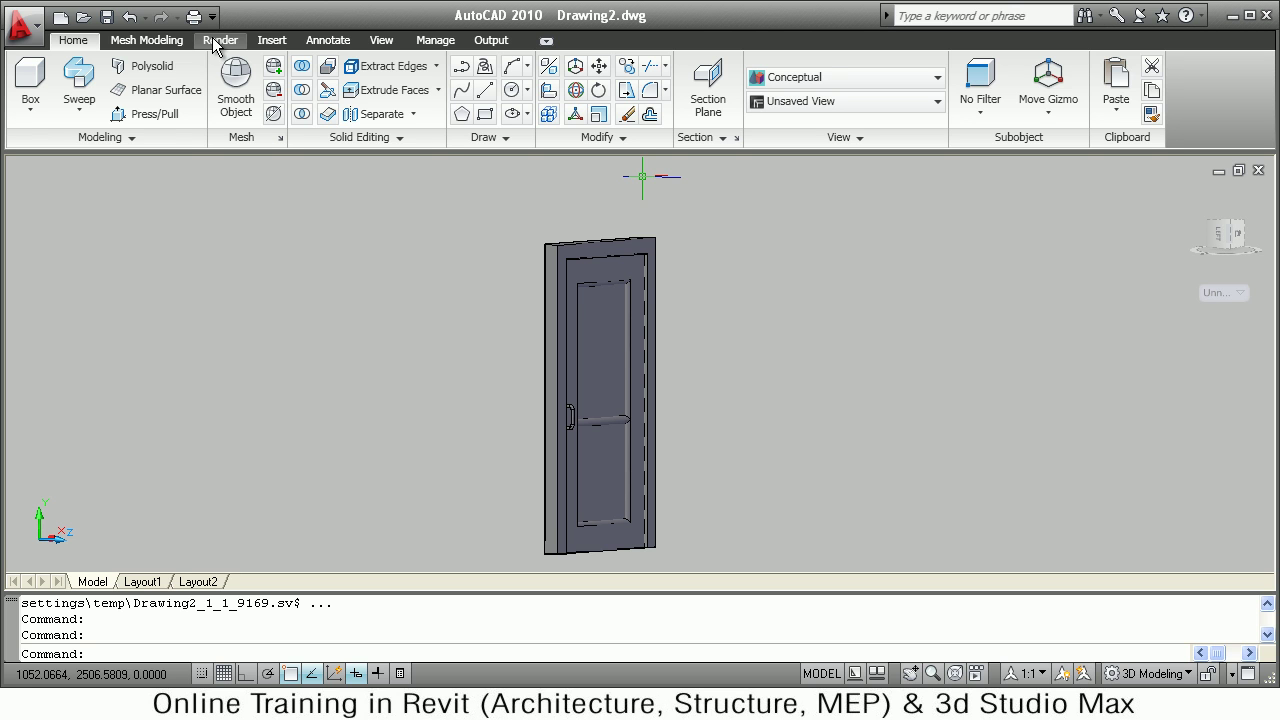
click(385, 46)
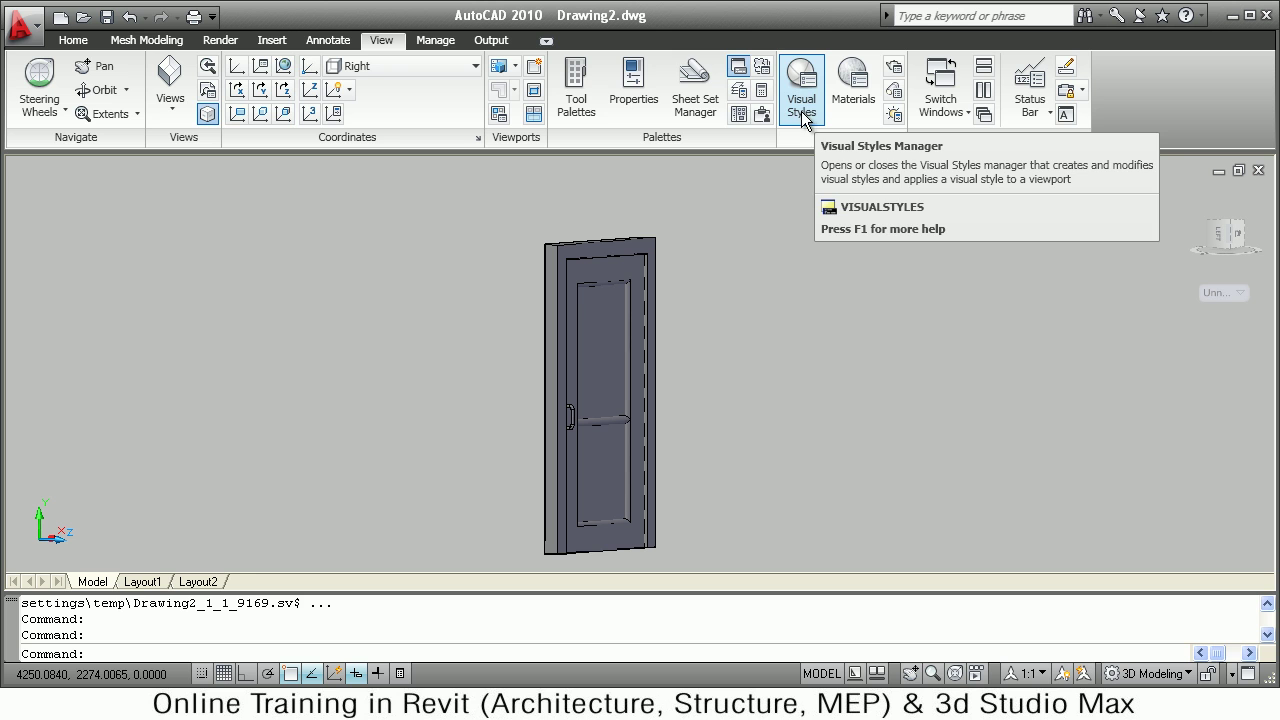
click(576, 98)
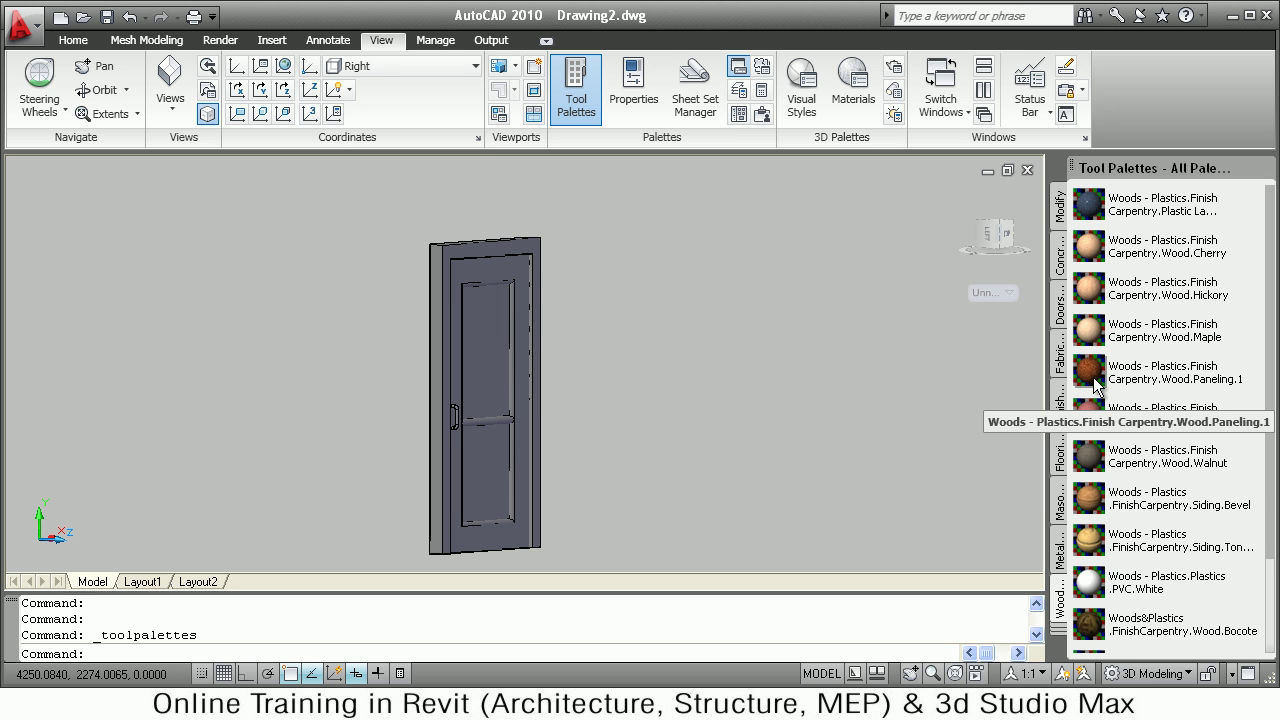
drag(580, 384, 505, 386)
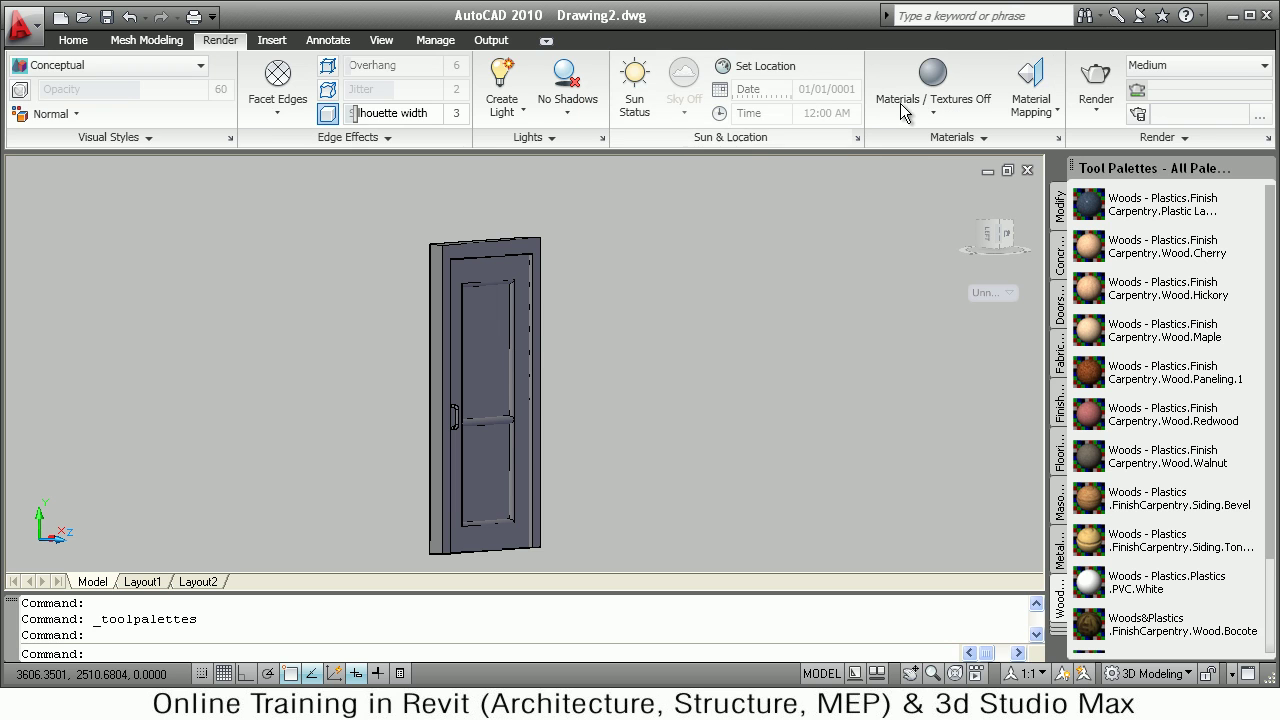
Set the viewport's material display to Materials / Textures On.
click(930, 116)
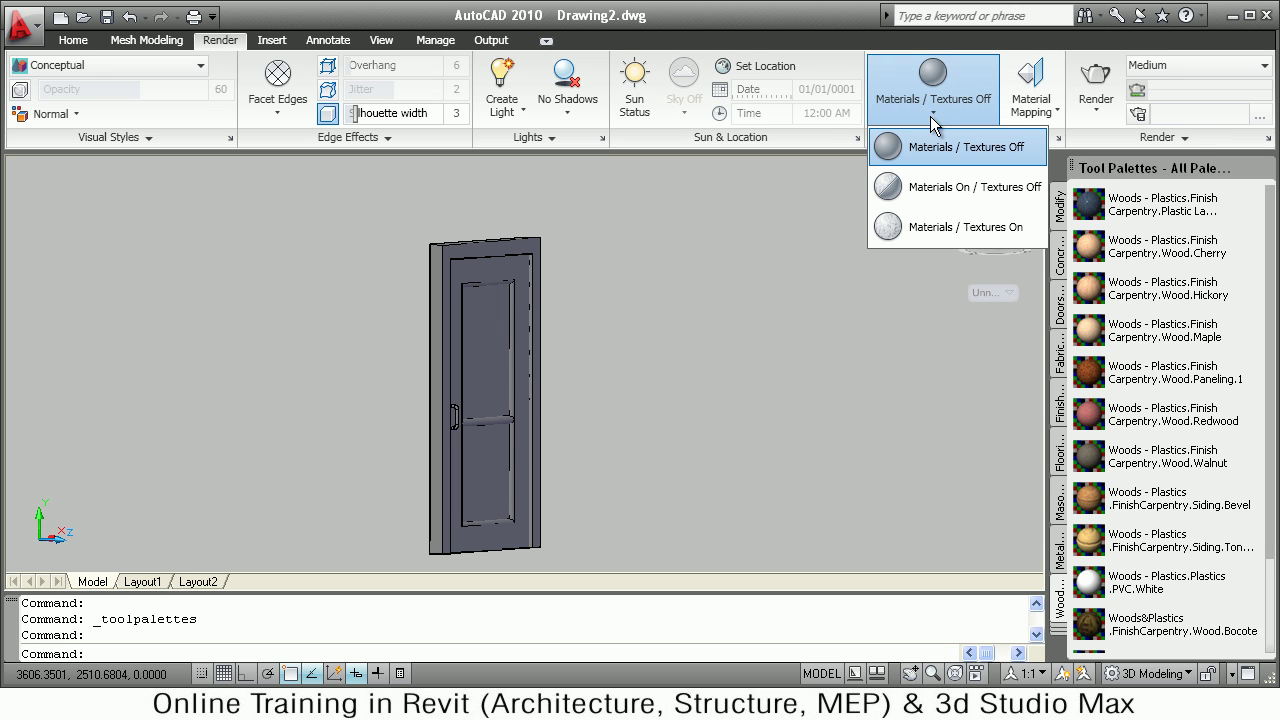
click(937, 187)
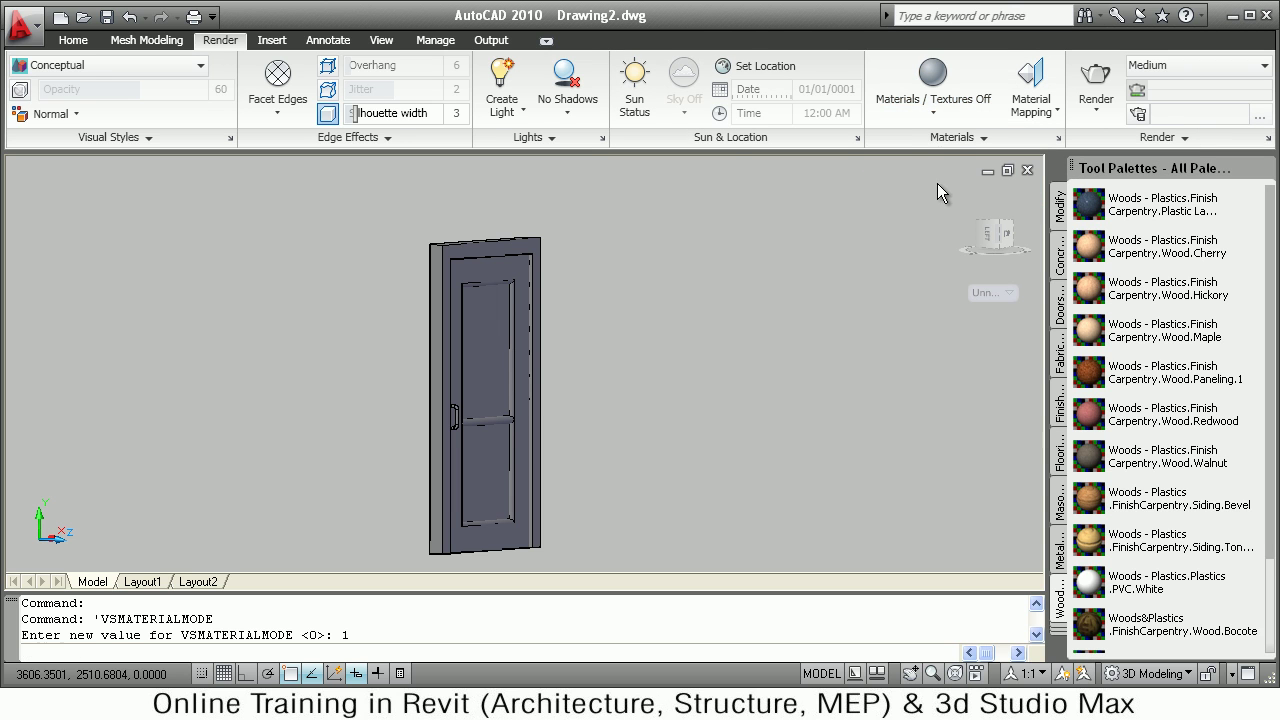
click(933, 111)
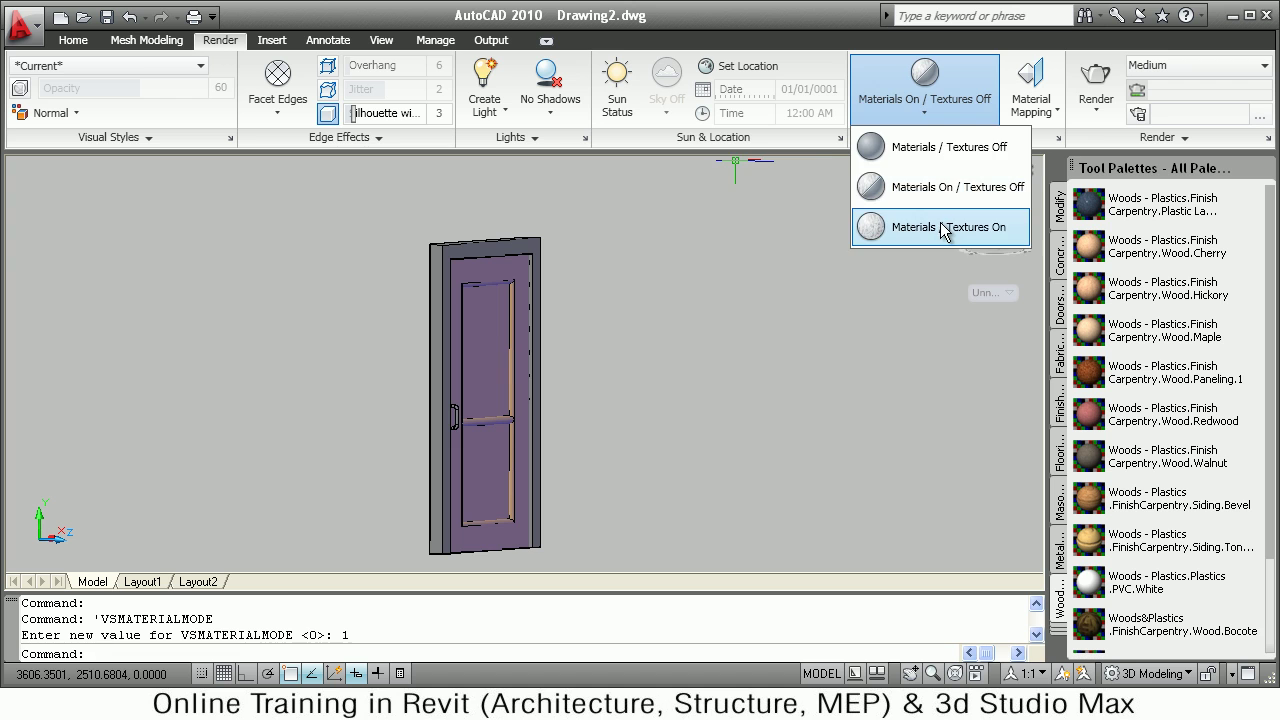
click(945, 230)
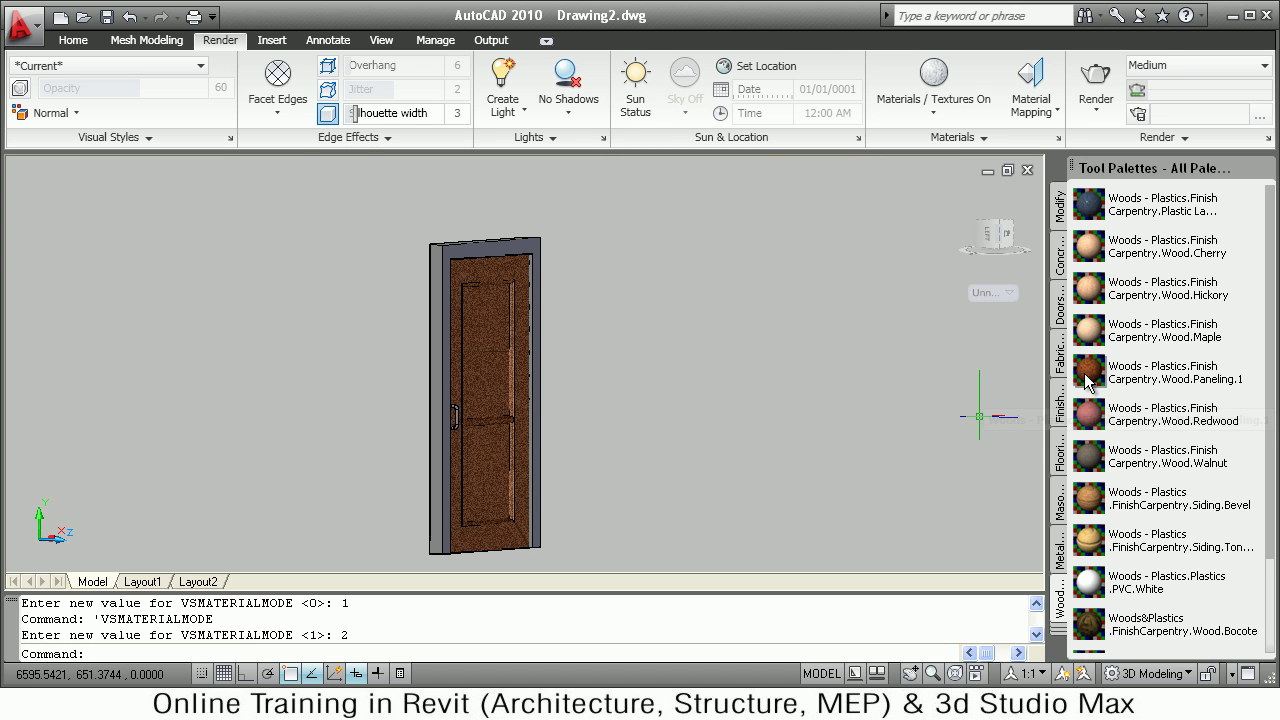
Apply the Wood.Paneling.1 material to the door frame as well, overwriting the existing material definition.
drag(1090, 378, 527, 252)
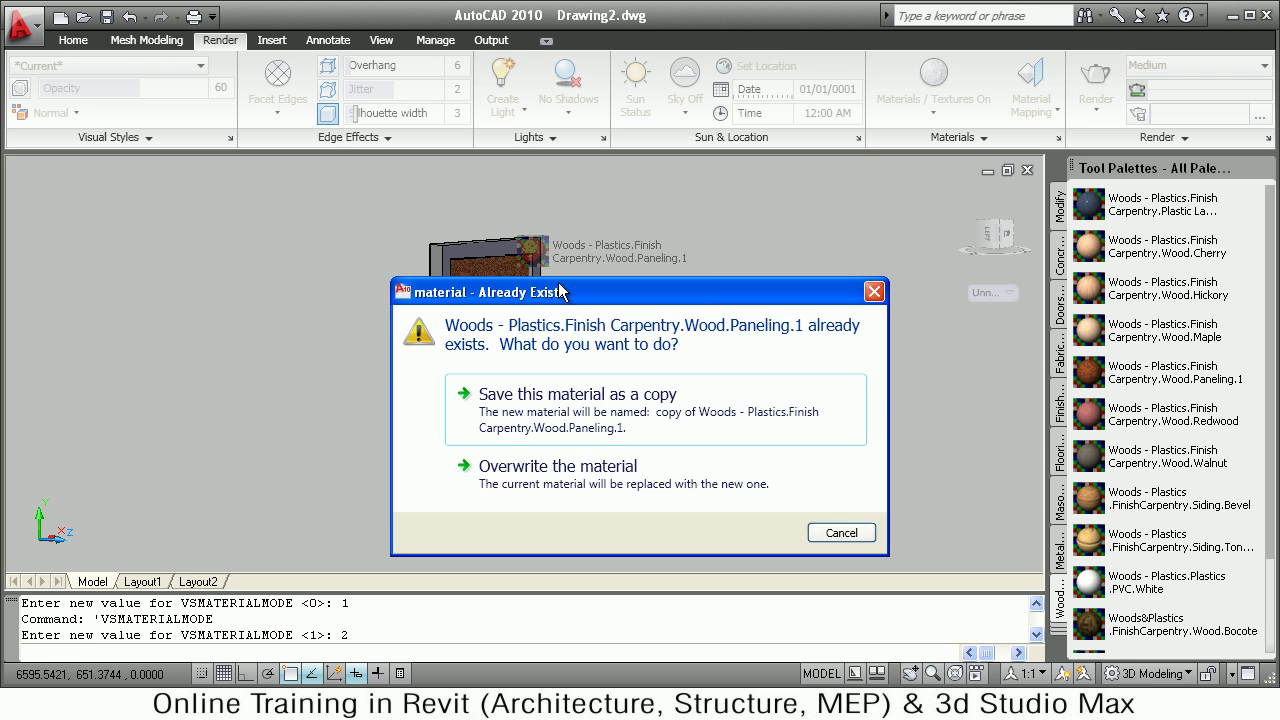
click(533, 472)
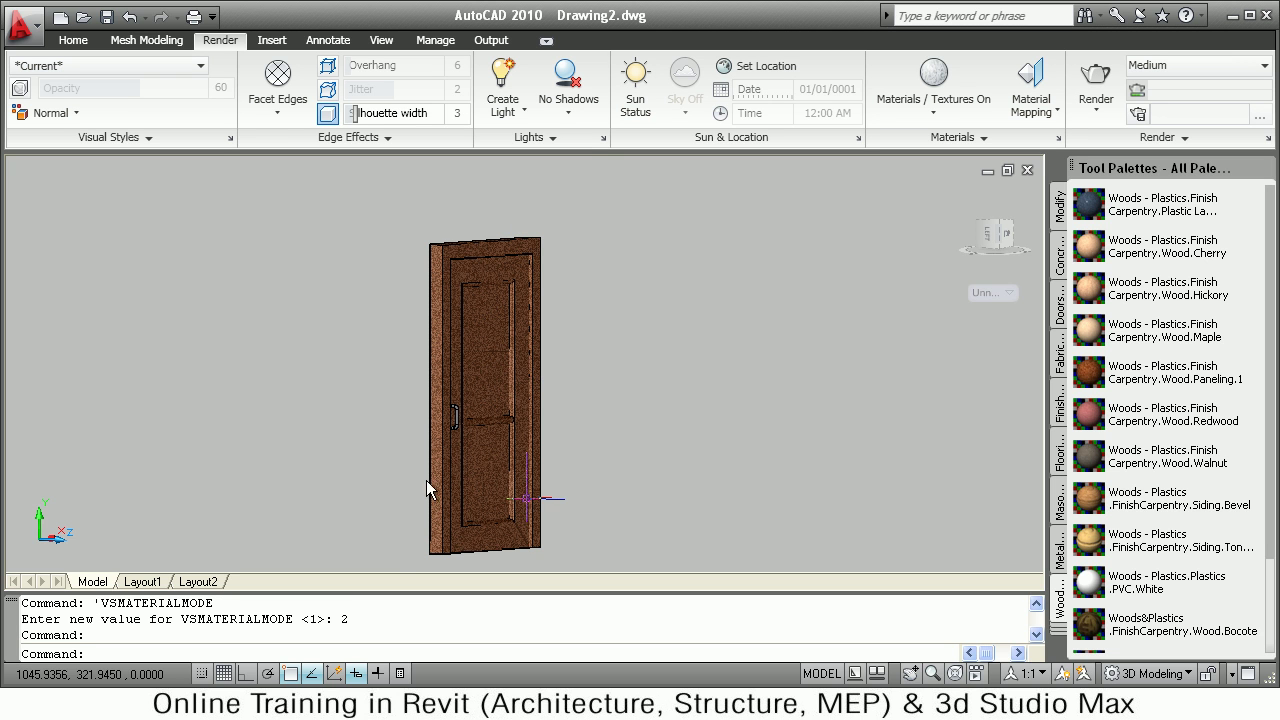
Apply the first Ornamental Metals material from the Metals samples to the pull handle, inspect the finished door and minimize the window.
scroll(421, 462, up, 2)
scroll(443, 400, up, 3)
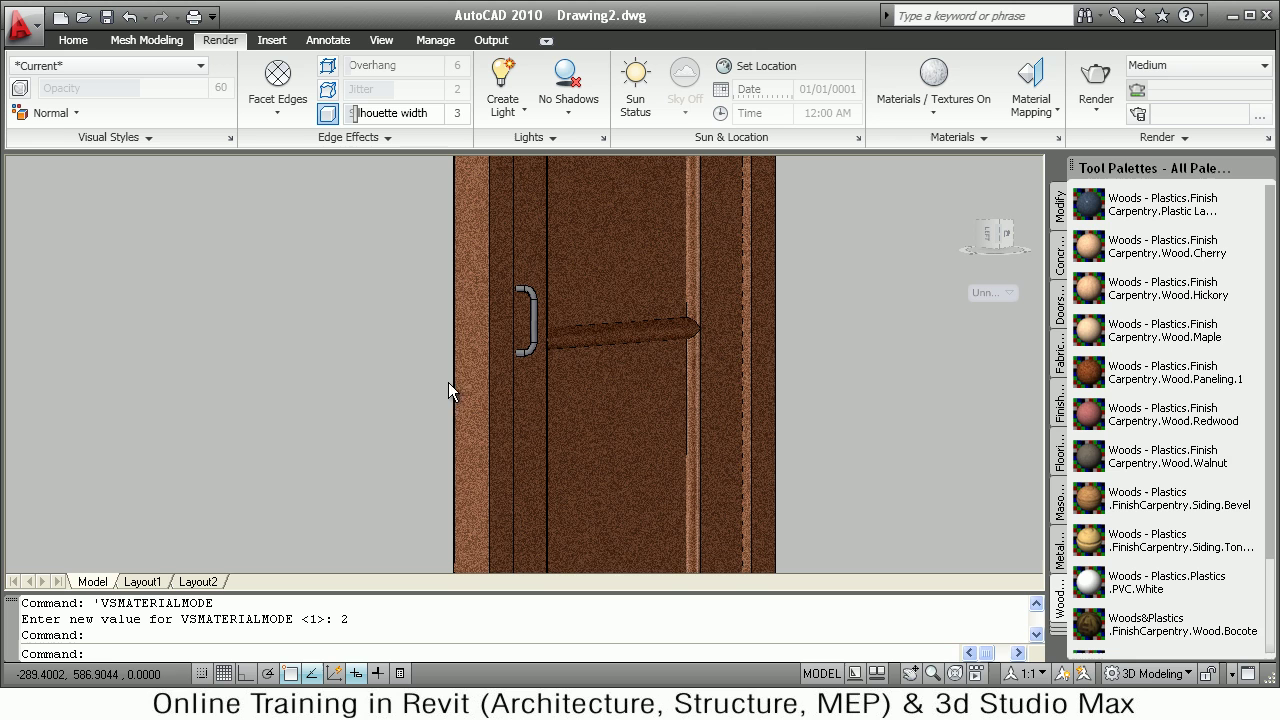
click(1062, 565)
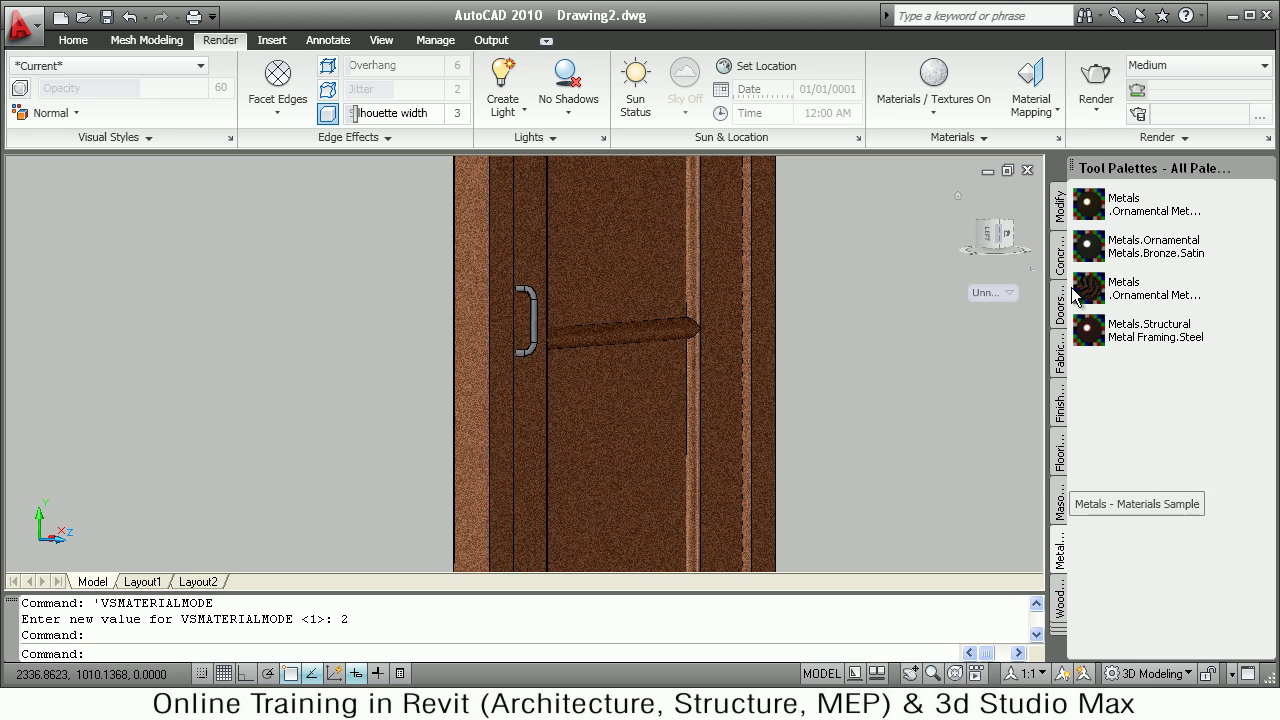
drag(1095, 205, 545, 350)
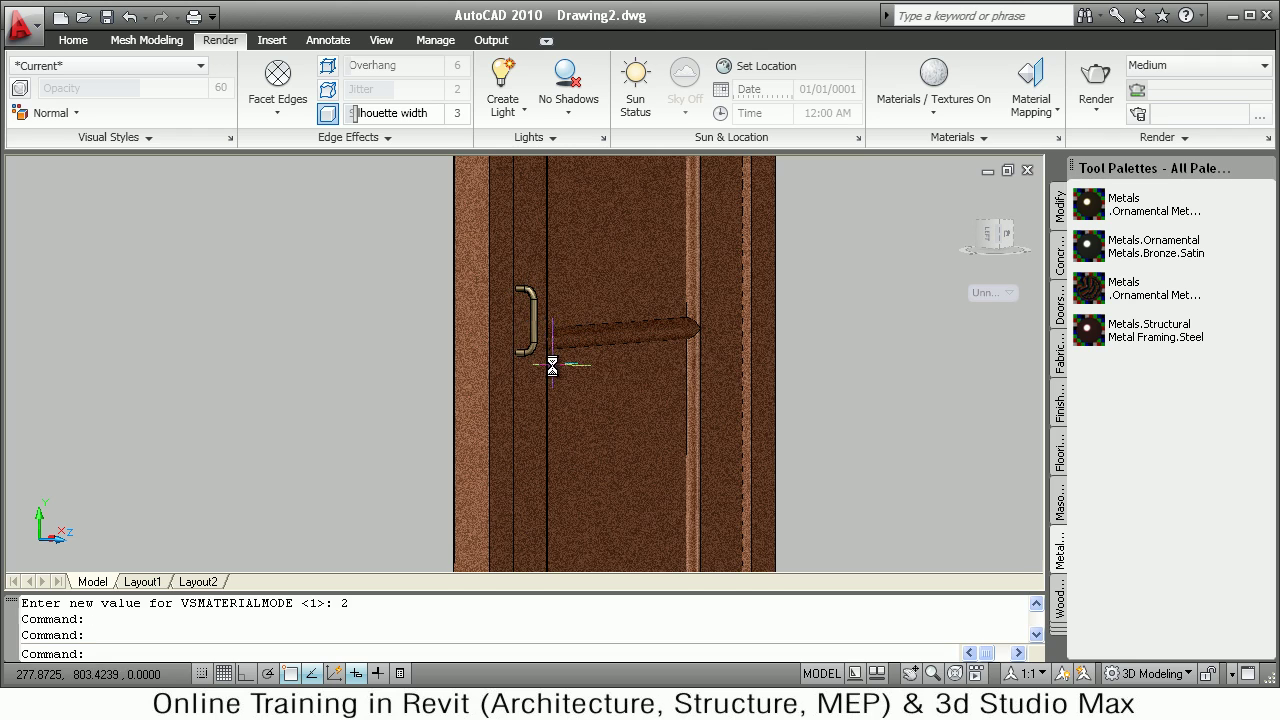
scroll(529, 294, up, 3)
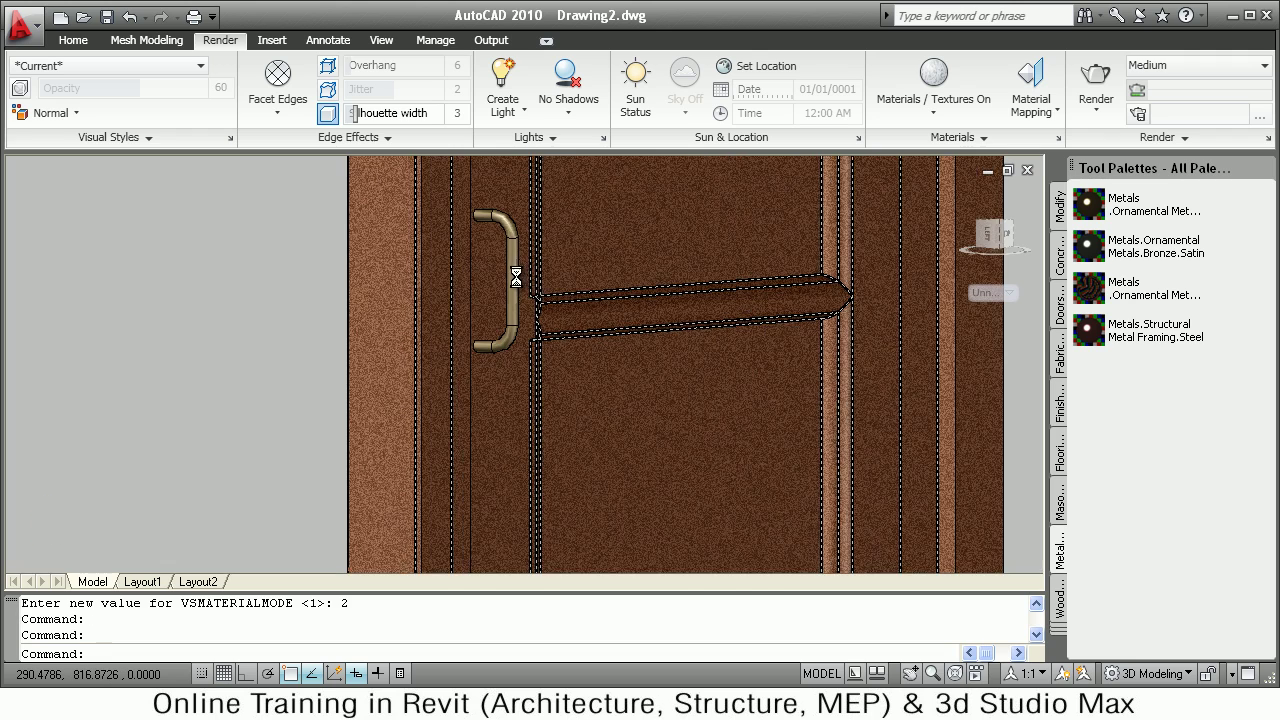
scroll(504, 296, up, 1)
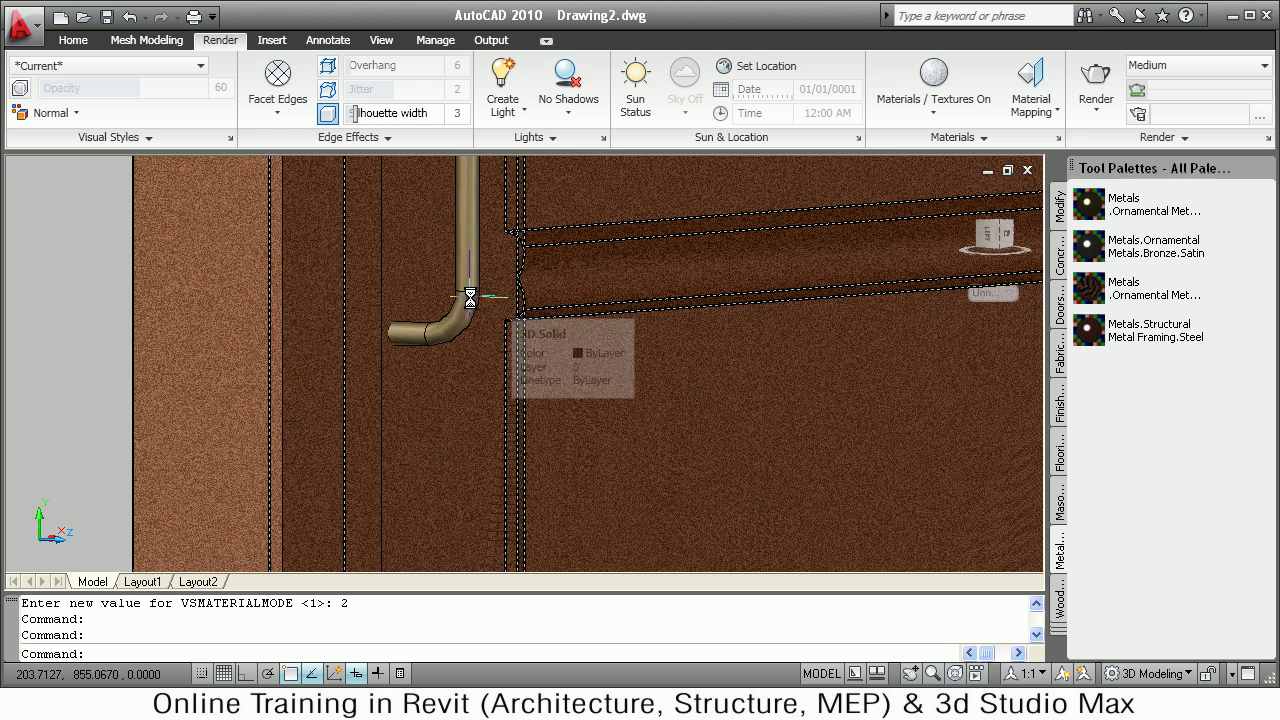
scroll(495, 302, down, 5)
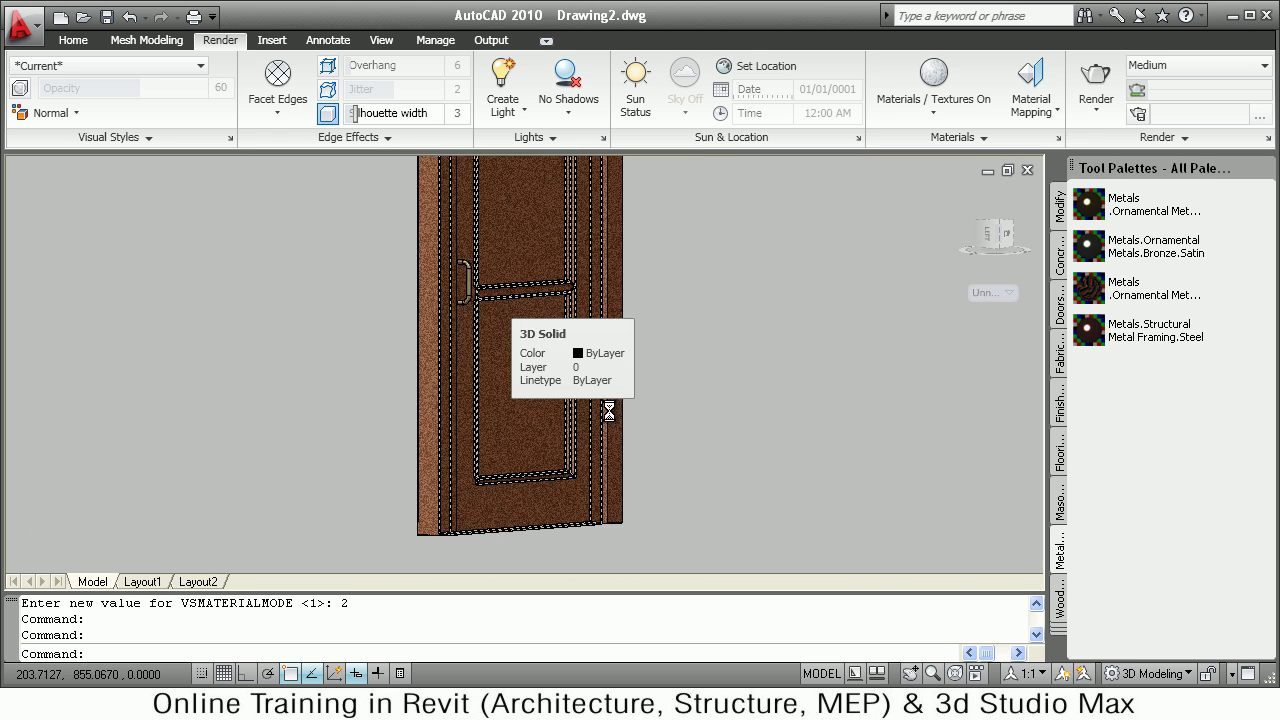
scroll(624, 459, down, 2)
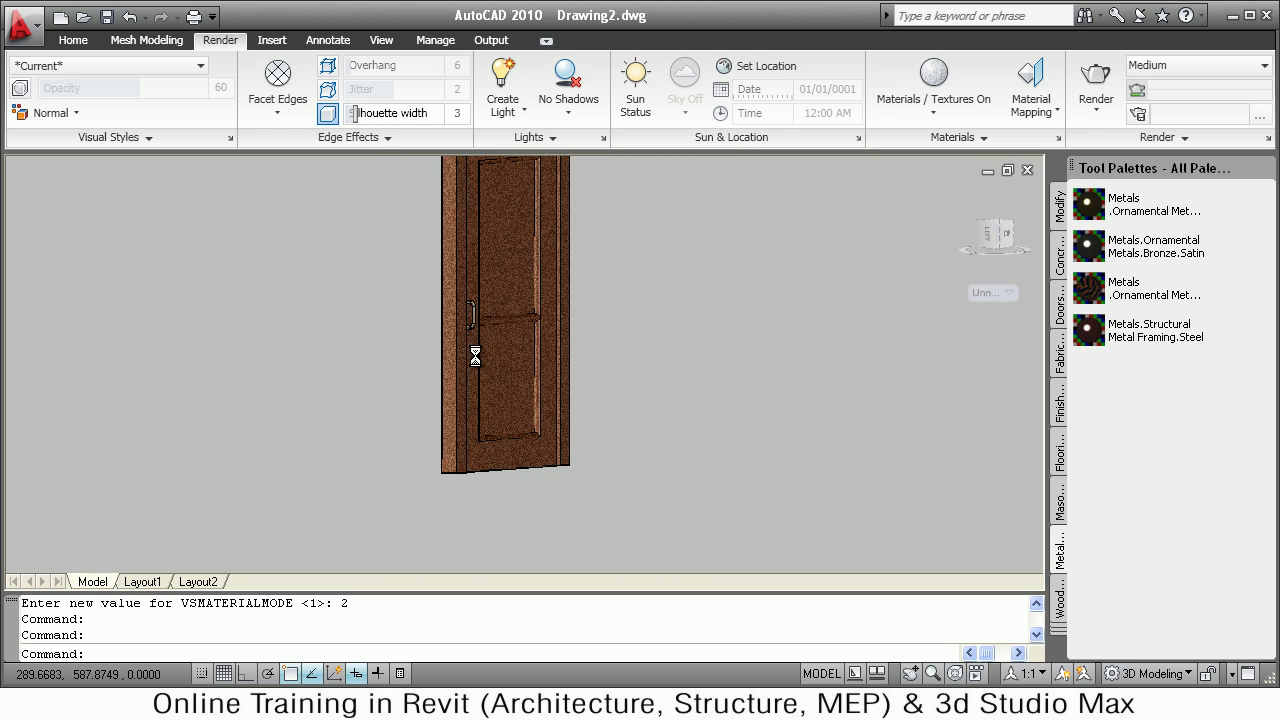
middle_drag(449, 237, 558, 357)
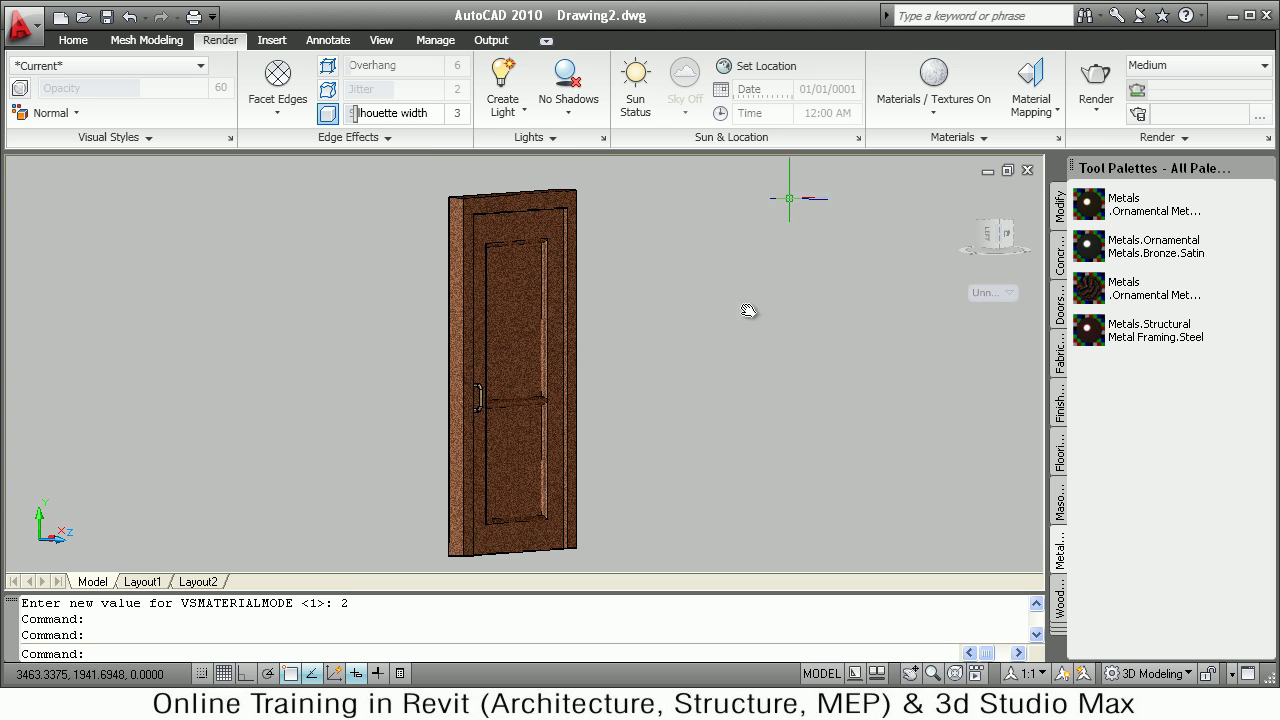
click(1234, 16)
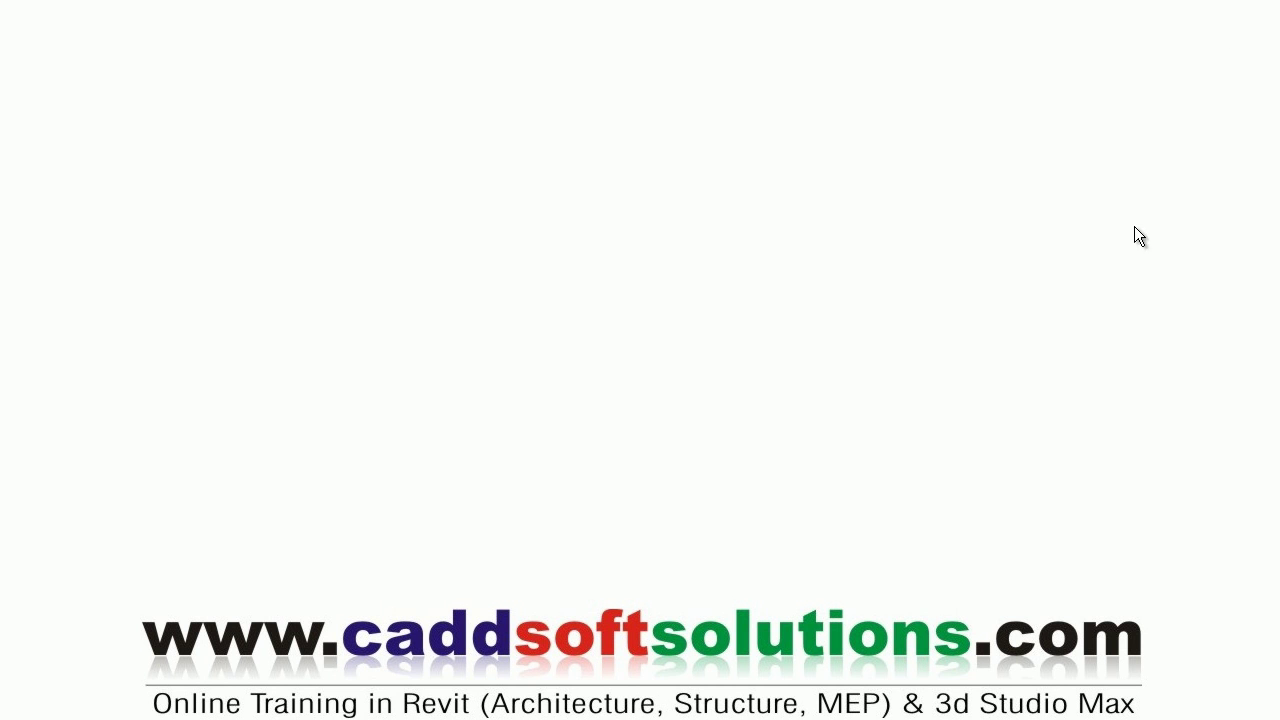